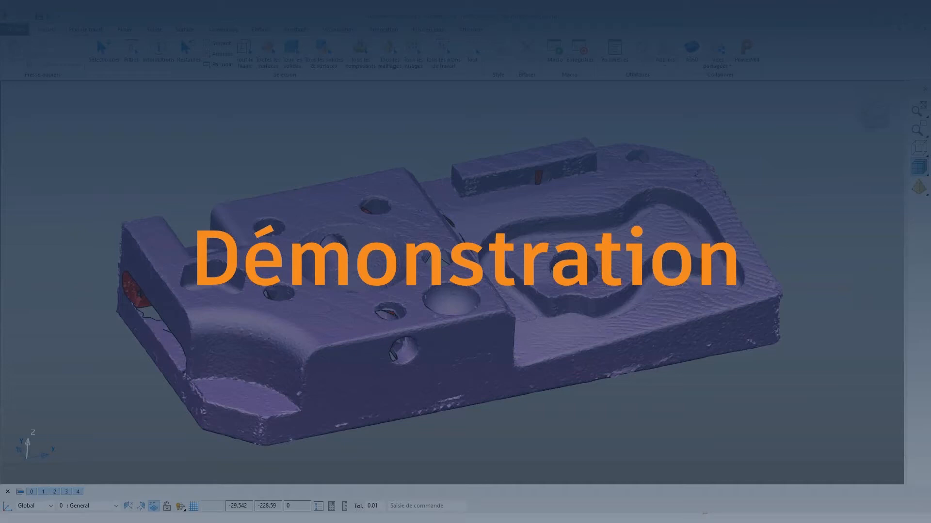
- Switch to PowerShape and examine the scanned part mesh from several angles
key(alt+Tab)
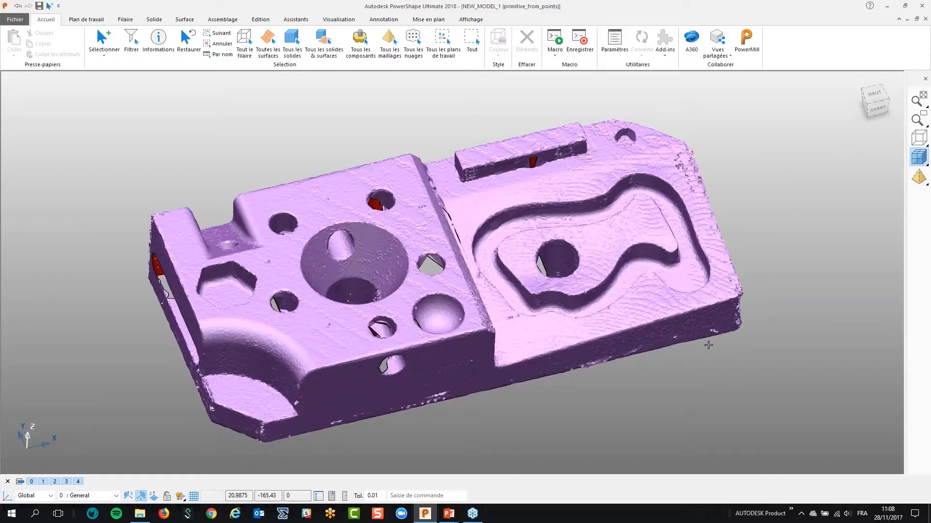
shift+middle_drag(708, 346, 720, 343)
mouse_move(383, 339)
middle_down()
mouse_move(383, 290)
mouse_move(380, 343)
mouse_move(394, 335)
middle_up()
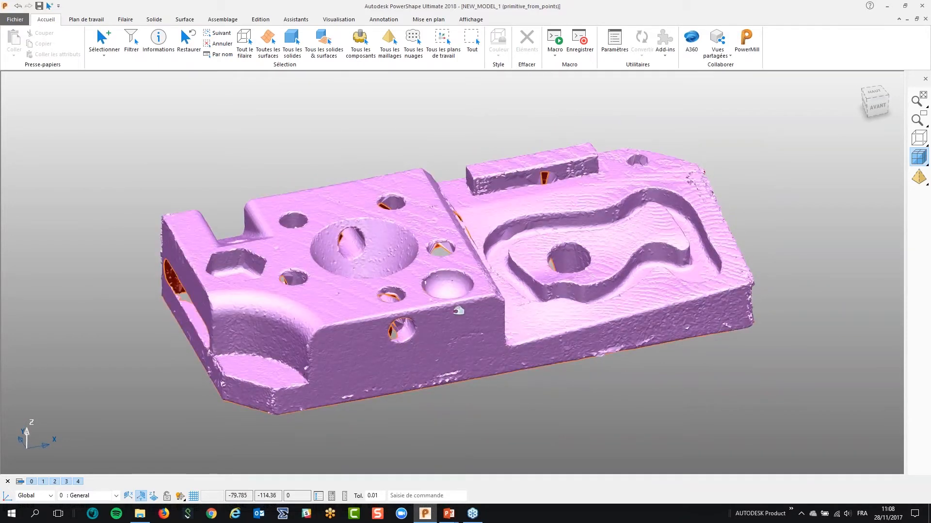
mouse_move(495, 284)
middle_down()
mouse_move(440, 364)
mouse_move(463, 214)
middle_up()
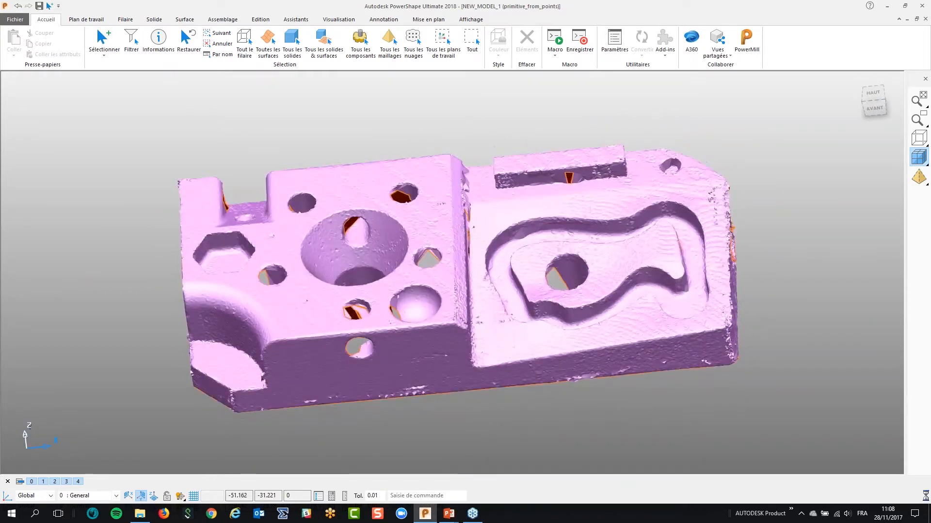
right_click(465, 208)
click(477, 138)
middle_drag(541, 323, 574, 368)
middle_drag(477, 291, 490, 277)
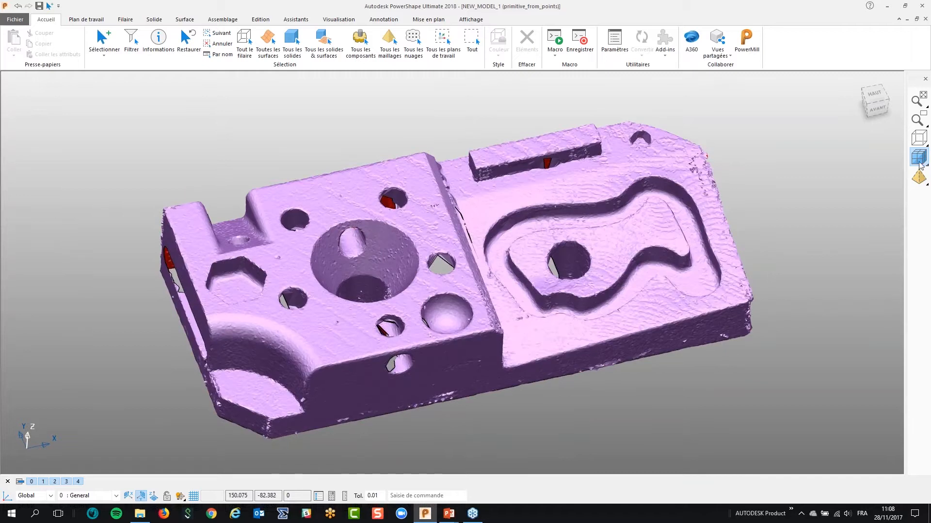
- Display the mesh shaded with its triangle edges and inspect the triangulation around the holes of the raised block
mouse_move(919, 179)
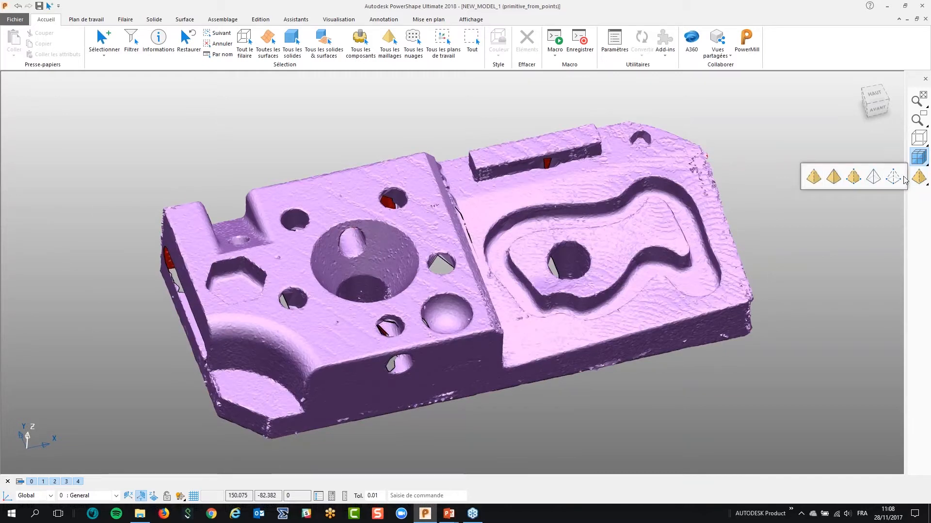
click(828, 178)
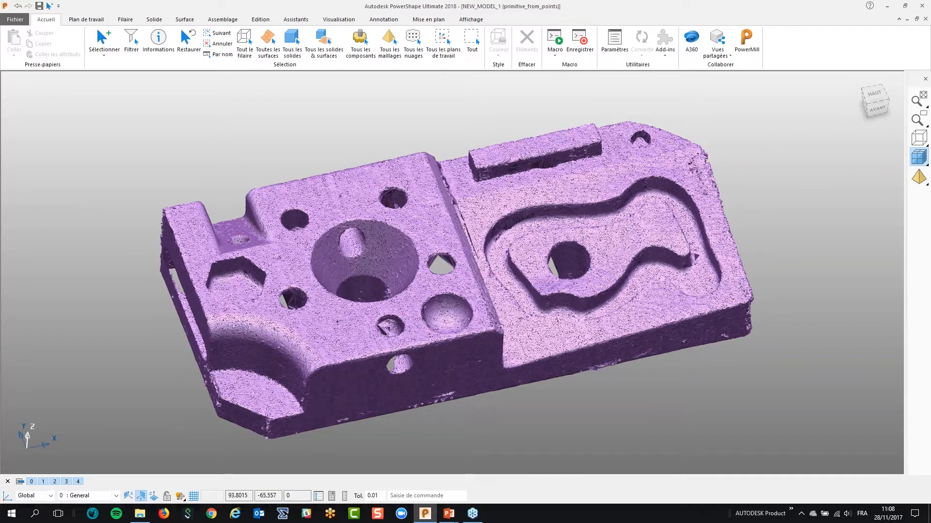
scroll(331, 192, up, 2)
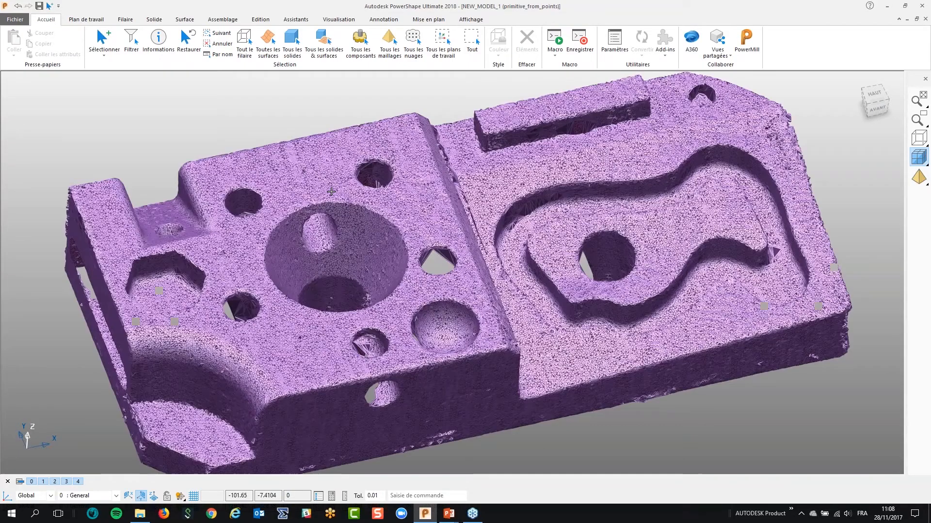
scroll(331, 192, up, 5)
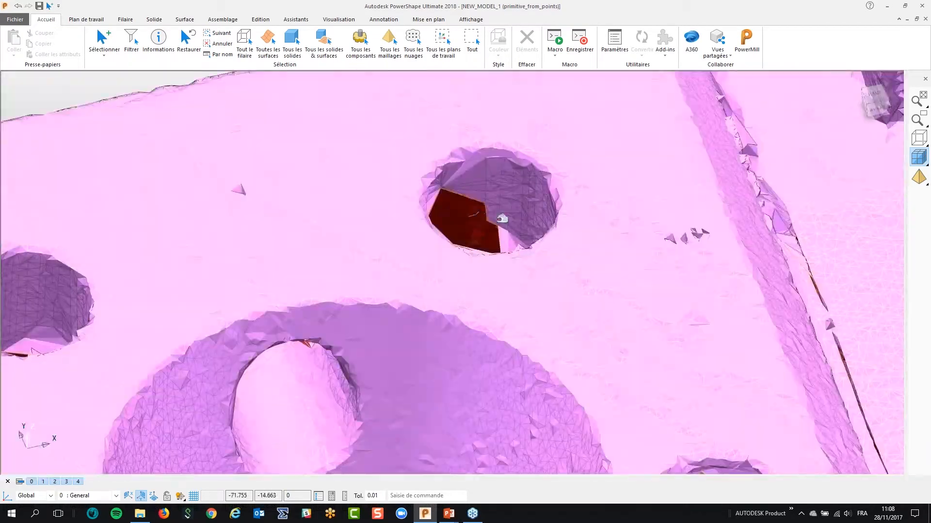
middle_drag(503, 219, 470, 231)
scroll(470, 232, down, 3)
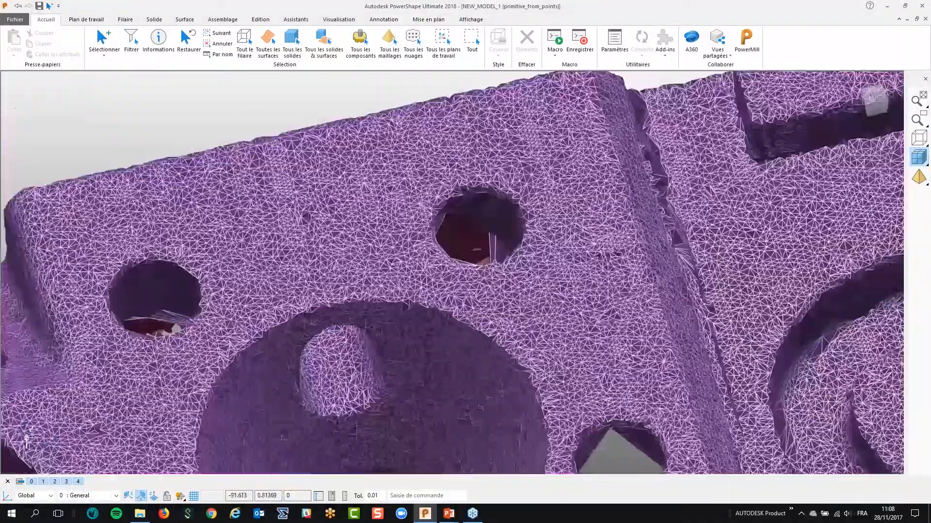
click(491, 245)
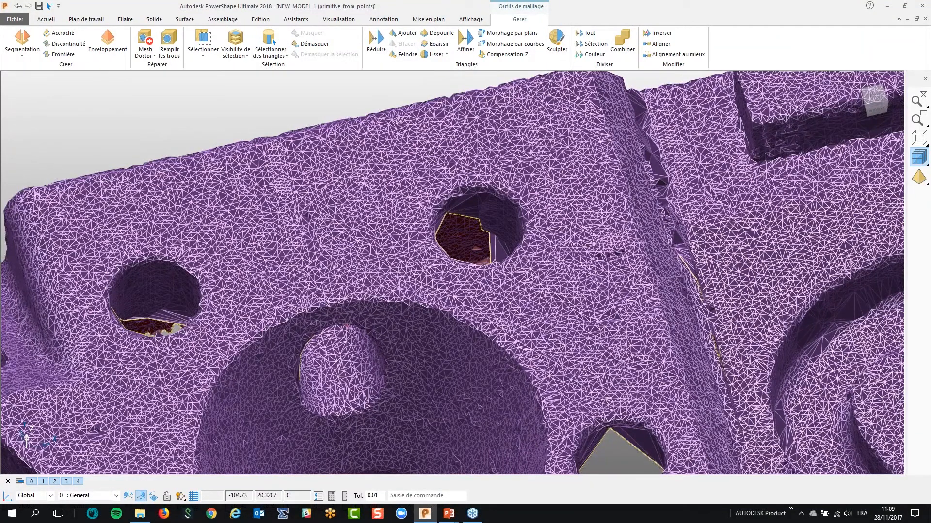
scroll(334, 128, down, 2)
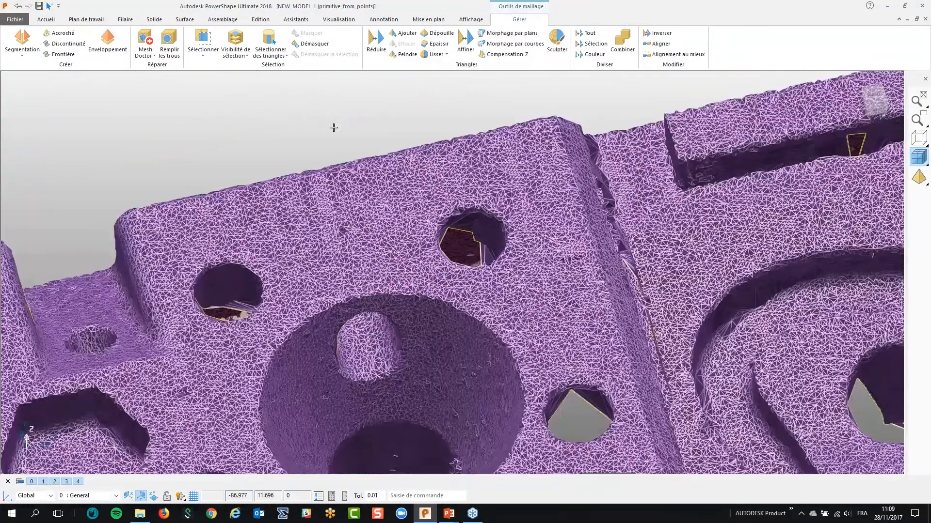
scroll(333, 127, down, 3)
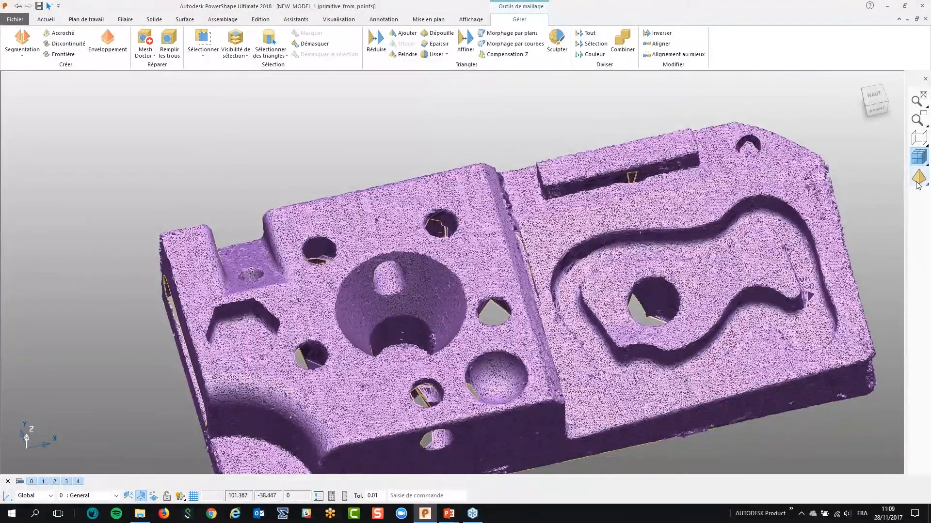
- Return the mesh display to plain shading without triangle edges and deselect the mesh
mouse_move(918, 180)
click(815, 178)
middle_drag(459, 139, 248, 105)
click(243, 115)
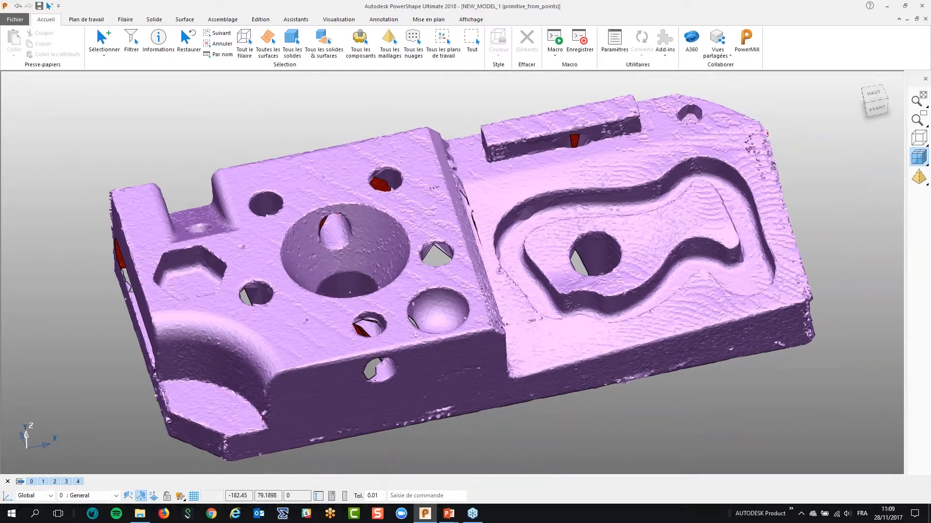
- Review the file types supported for import, from point clouds to CAD formats, and leave the import without choosing a file
click(15, 19)
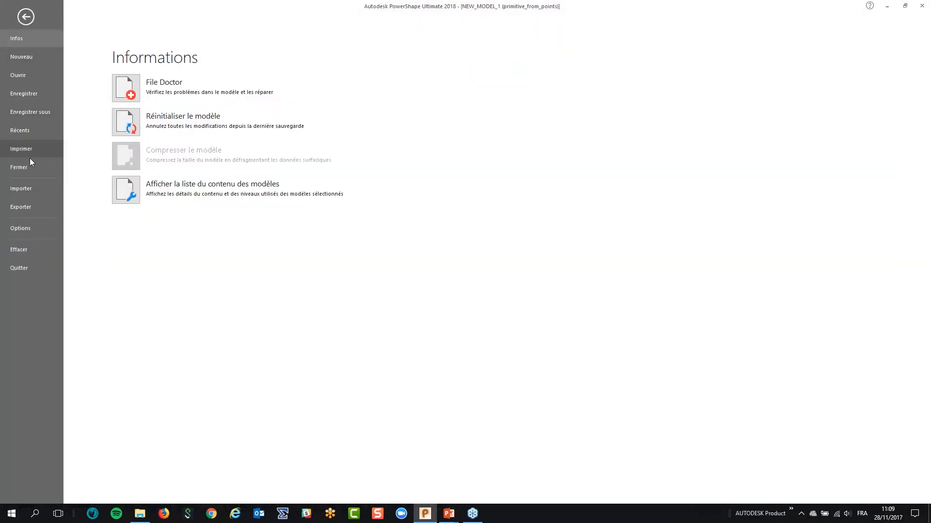
click(33, 189)
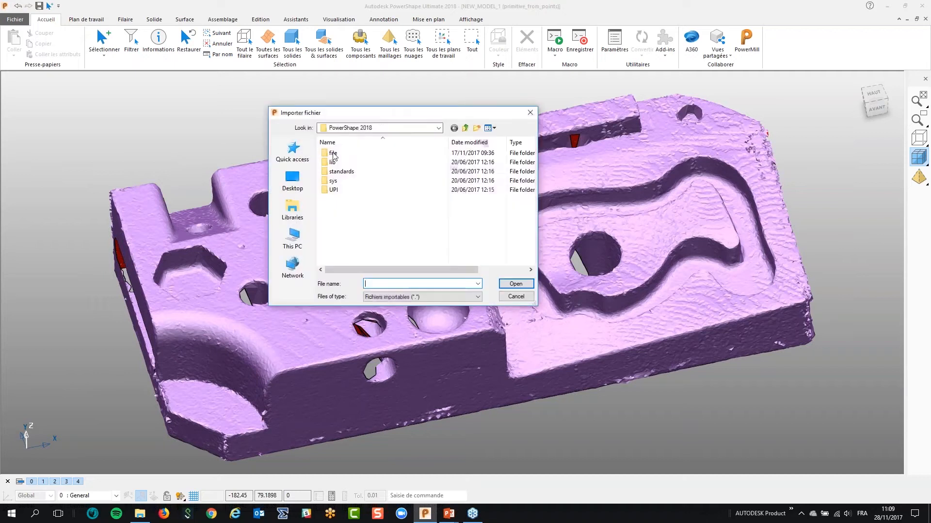
drag(385, 111, 389, 95)
click(456, 281)
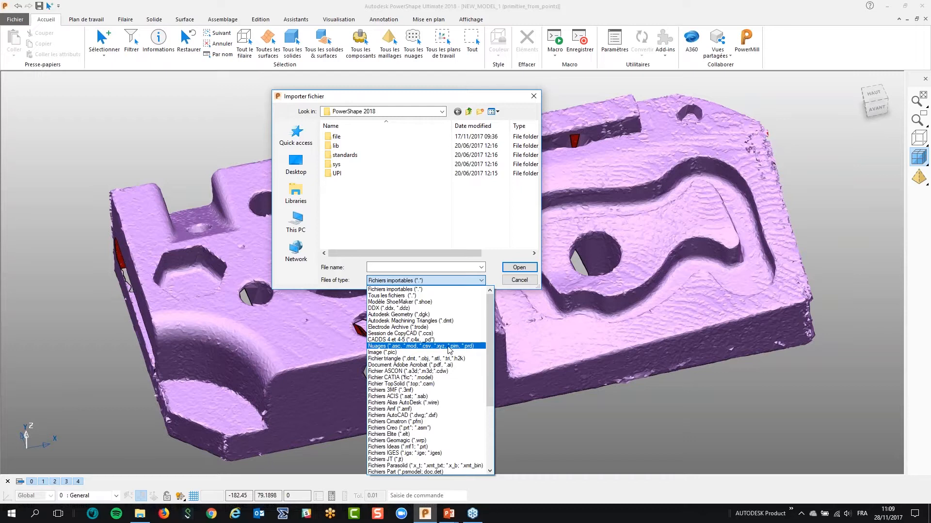
drag(488, 349, 486, 374)
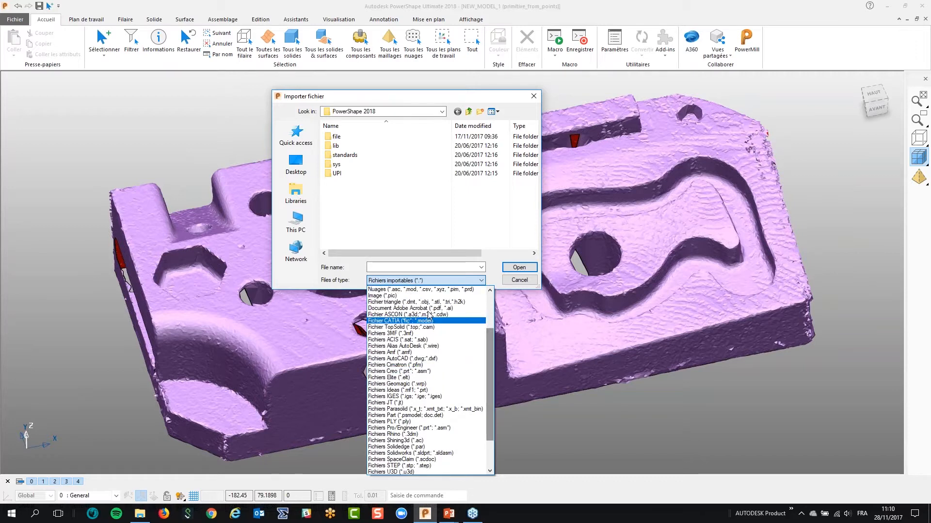
scroll(420, 301, up, 1)
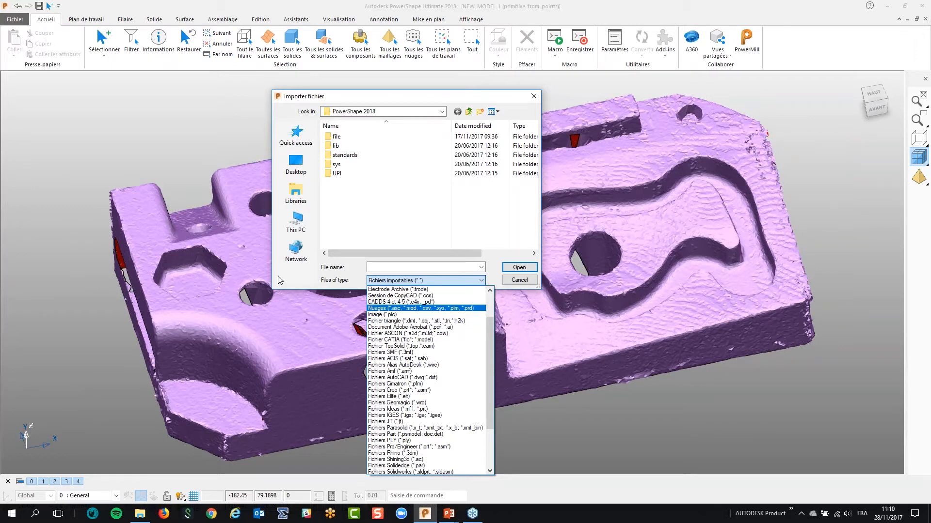
click(350, 285)
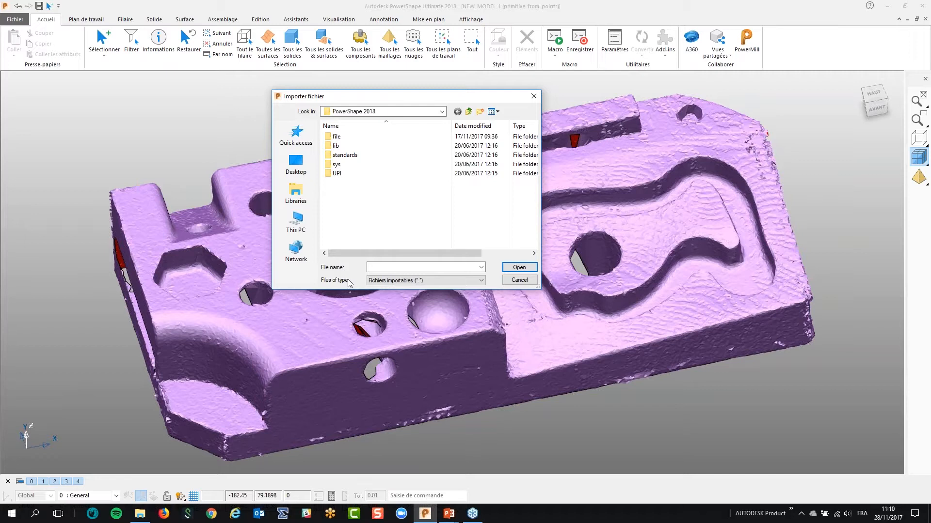
drag(482, 97, 470, 101)
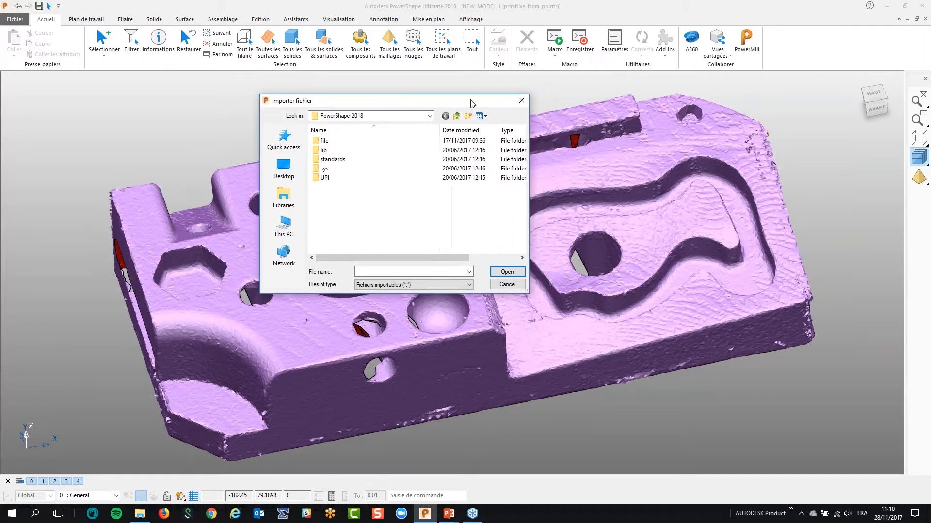
click(521, 101)
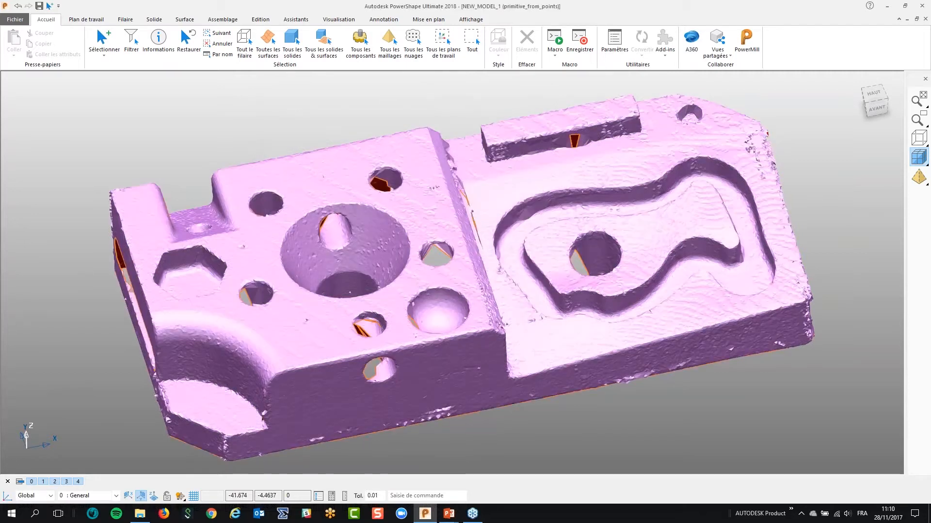
middle_drag(456, 272, 454, 278)
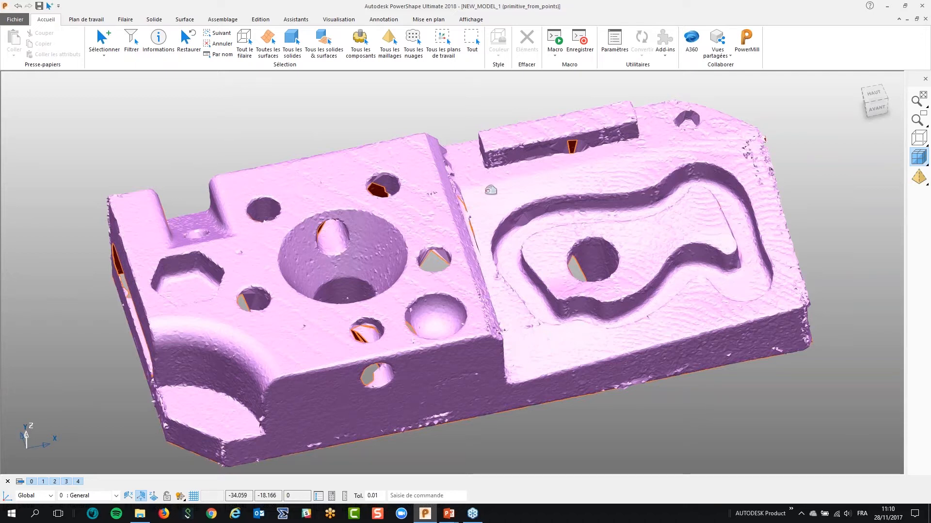
click(258, 142)
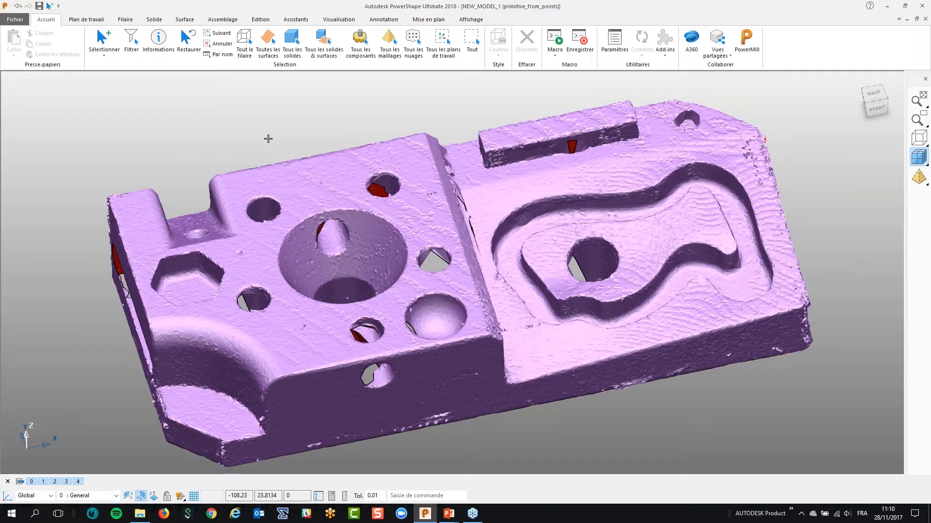
middle_drag(302, 121, 302, 102)
shift+middle_drag(609, 437, 592, 421)
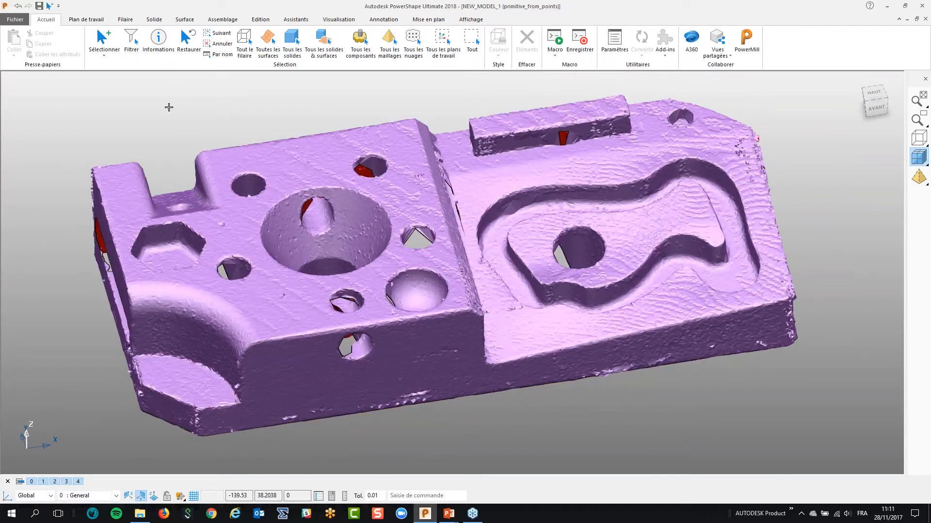
- Select the scanned mesh and start its automatic segmentation into primitives
click(349, 199)
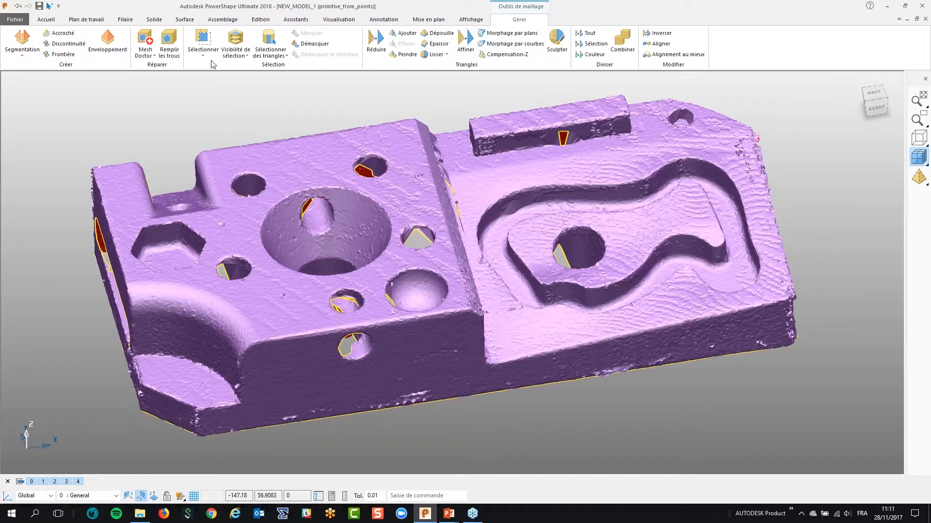
click(25, 55)
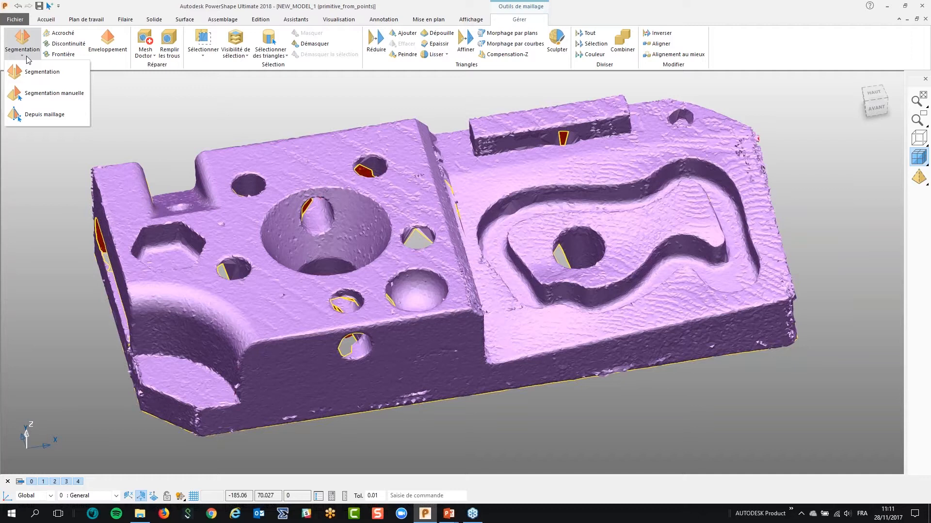
click(42, 75)
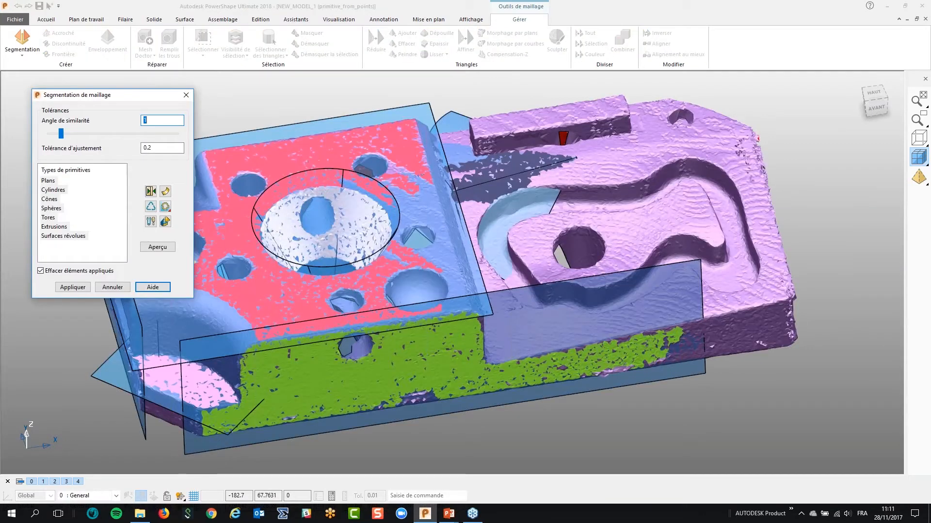
- Examine the primitives proposed by the automatic segmentation on the top, front and side faces of the mesh
scroll(430, 382, down, 6)
shift+middle_drag(430, 381, 541, 373)
scroll(533, 359, up, 4)
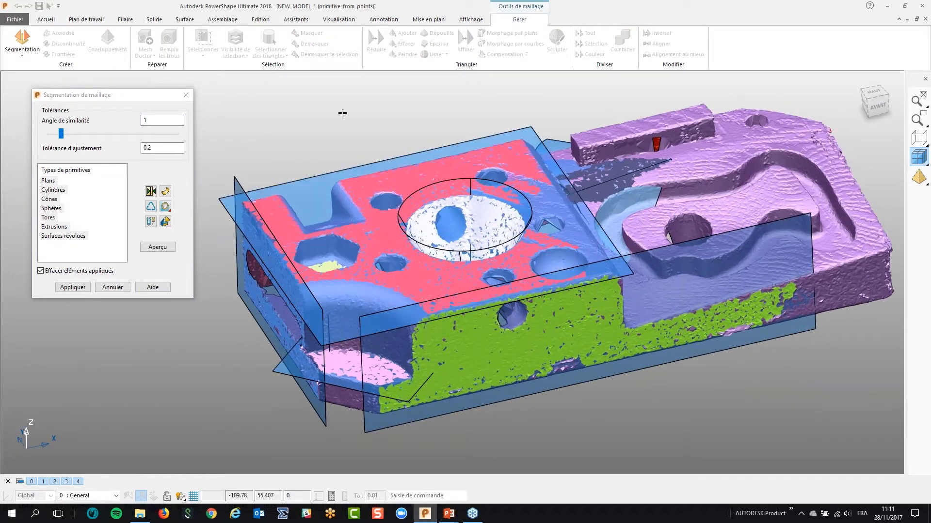
drag(72, 99, 66, 95)
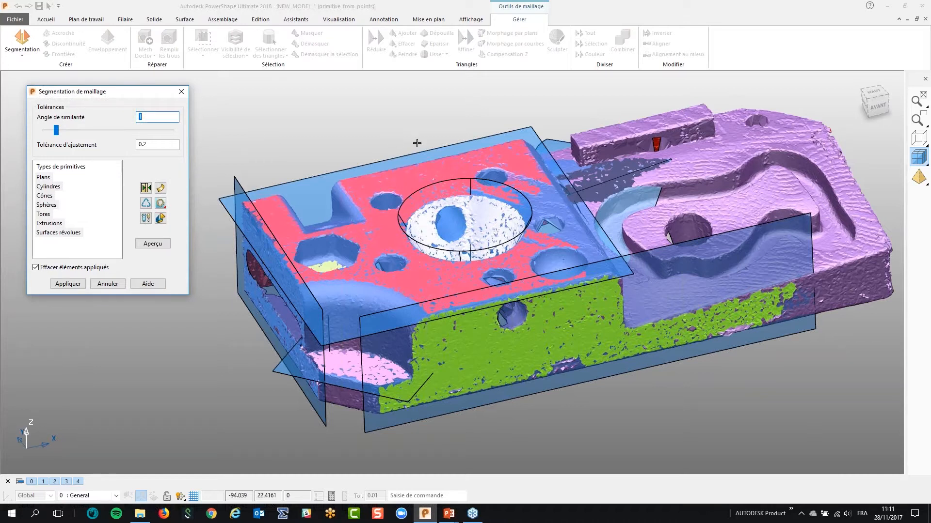
middle_drag(420, 143, 420, 163)
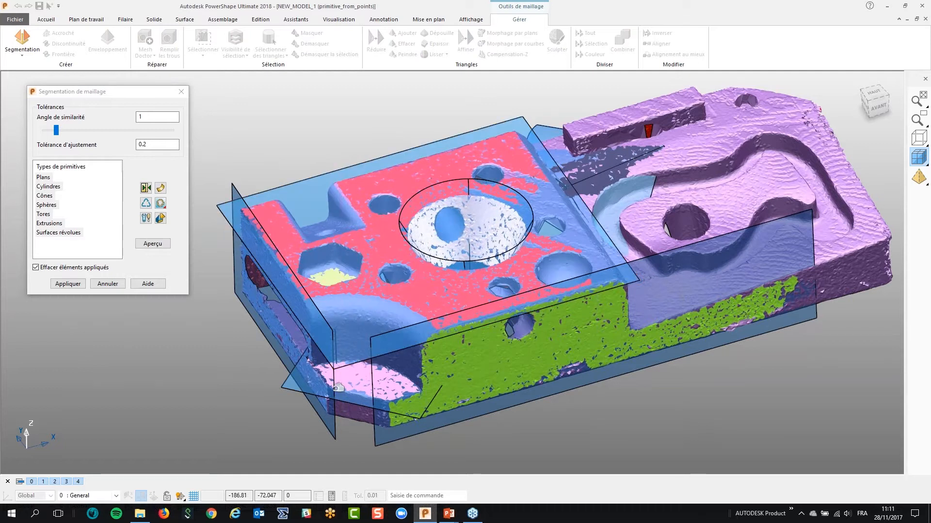
middle_drag(576, 310, 534, 342)
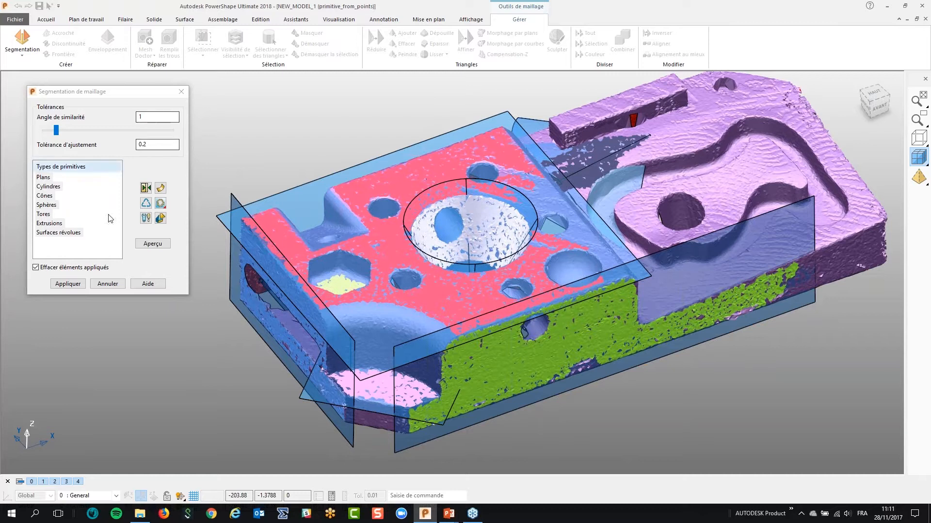
- Clear all automatically detected primitives from the mesh segmentation
click(96, 92)
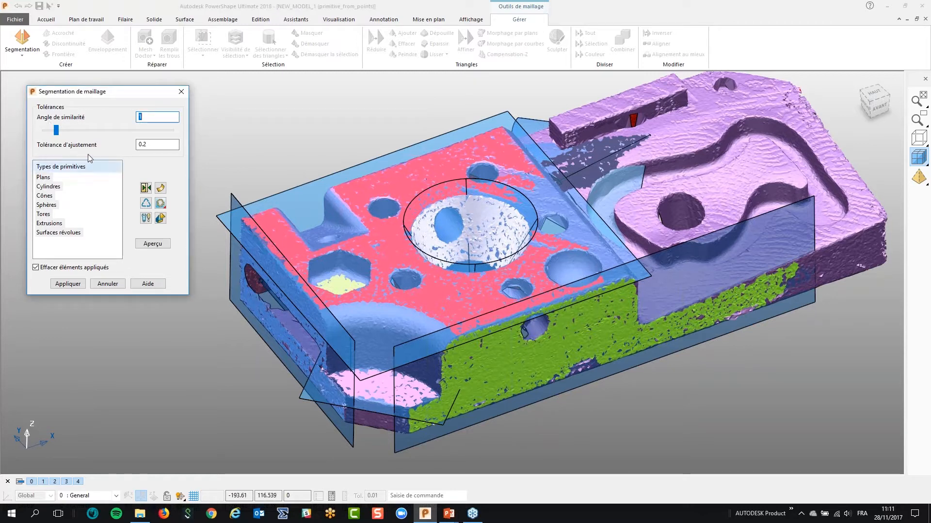
drag(118, 92, 123, 98)
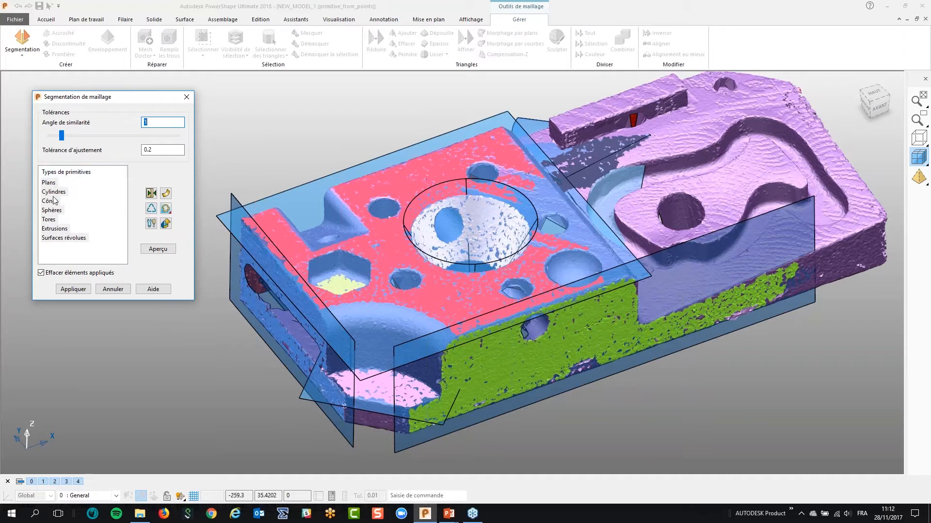
click(166, 194)
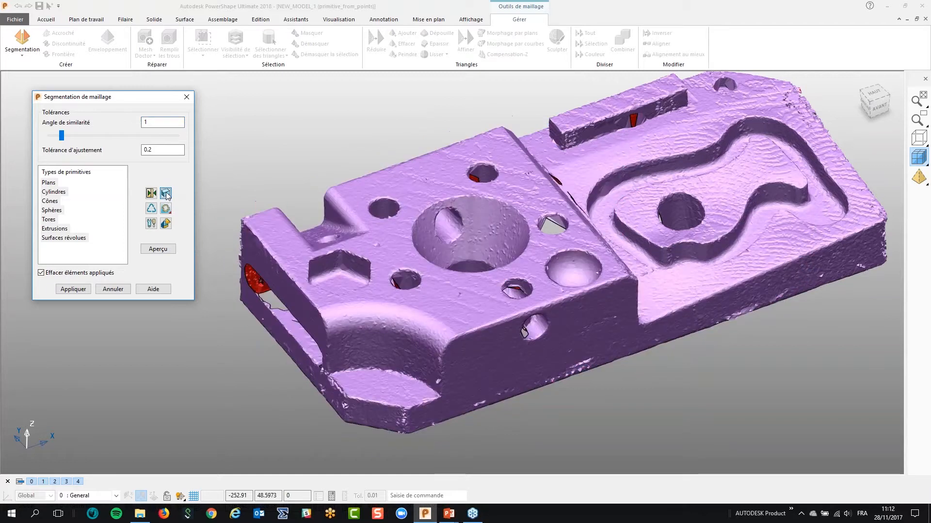
click(168, 196)
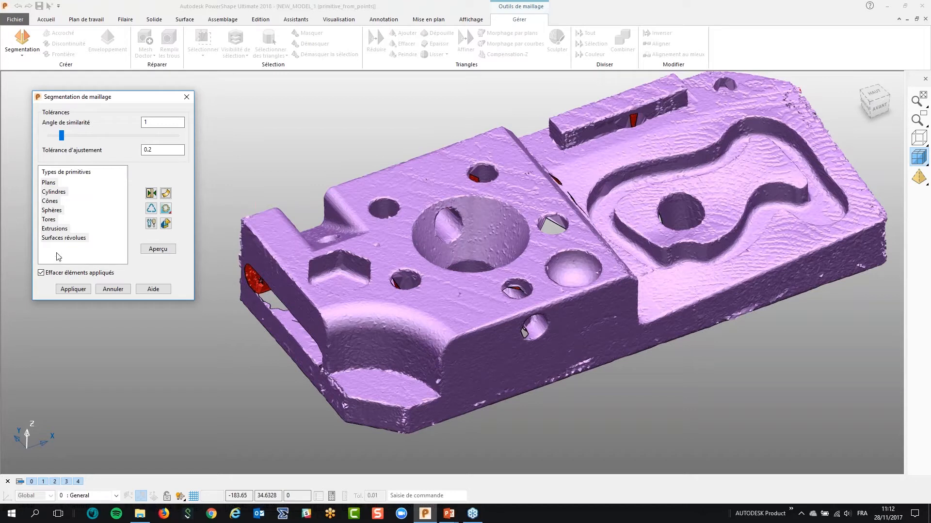
- Preview only plane primitives on the mesh and check the fit of the proposed front plane
click(51, 184)
click(50, 184)
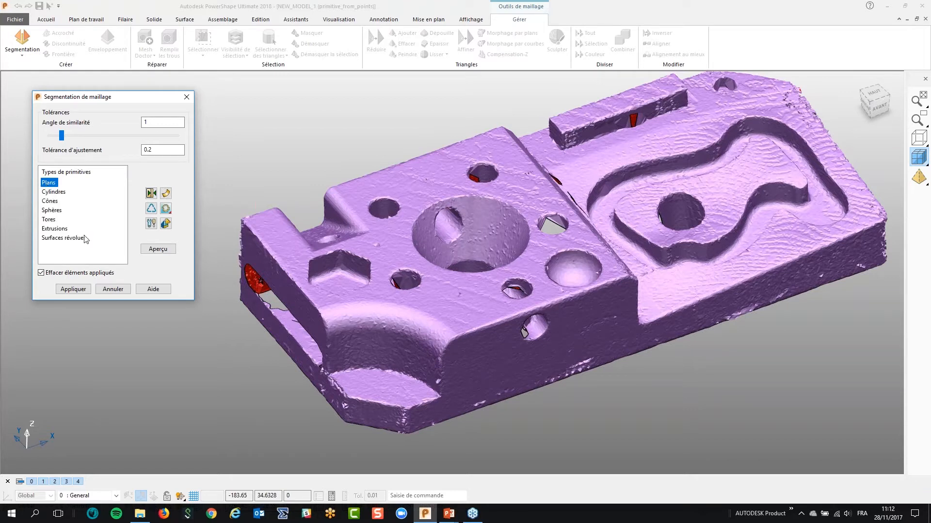
click(158, 248)
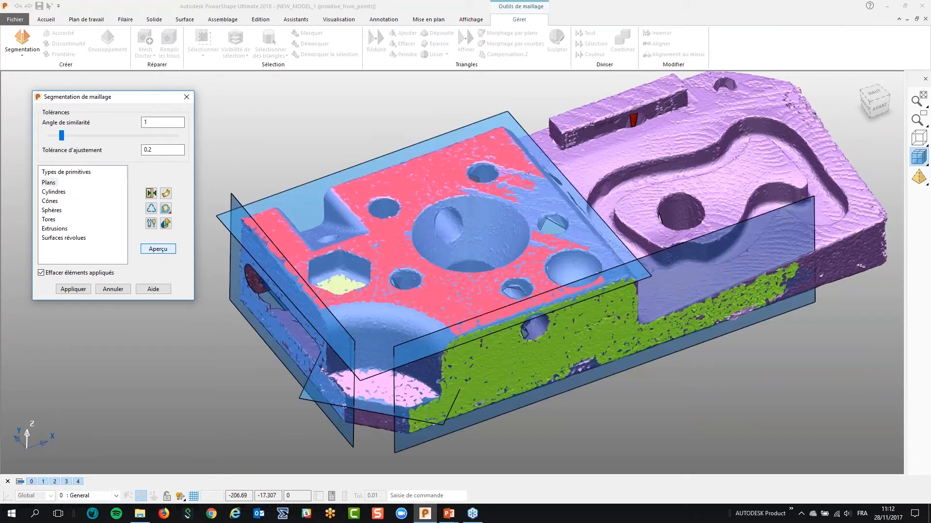
mouse_move(514, 346)
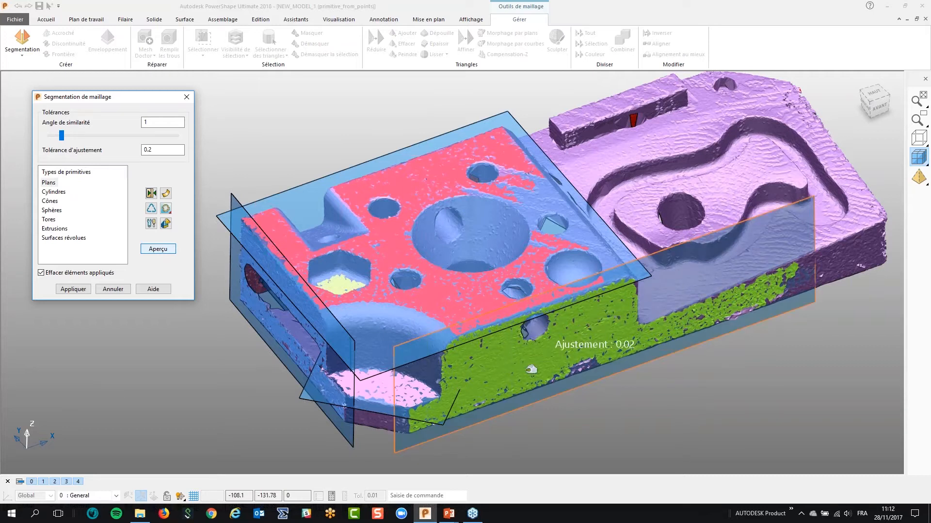
mouse_move(471, 290)
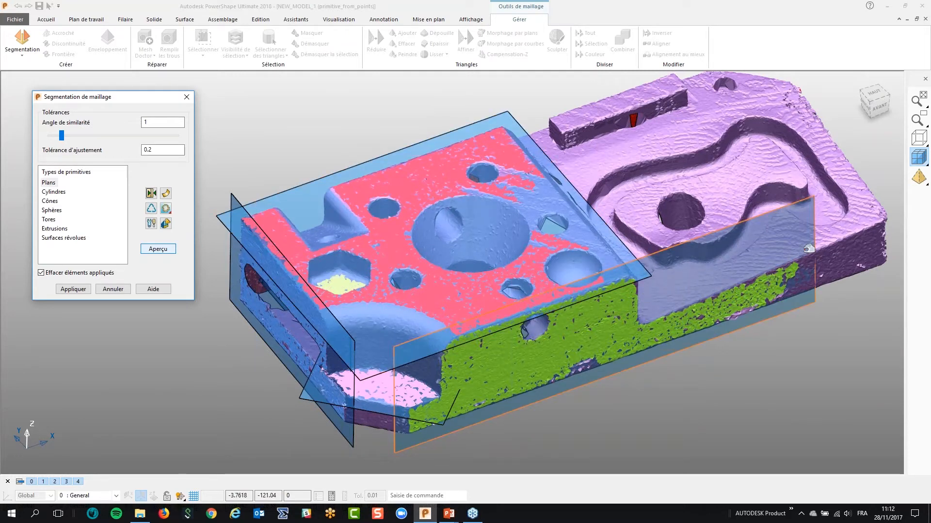
drag(124, 102, 118, 106)
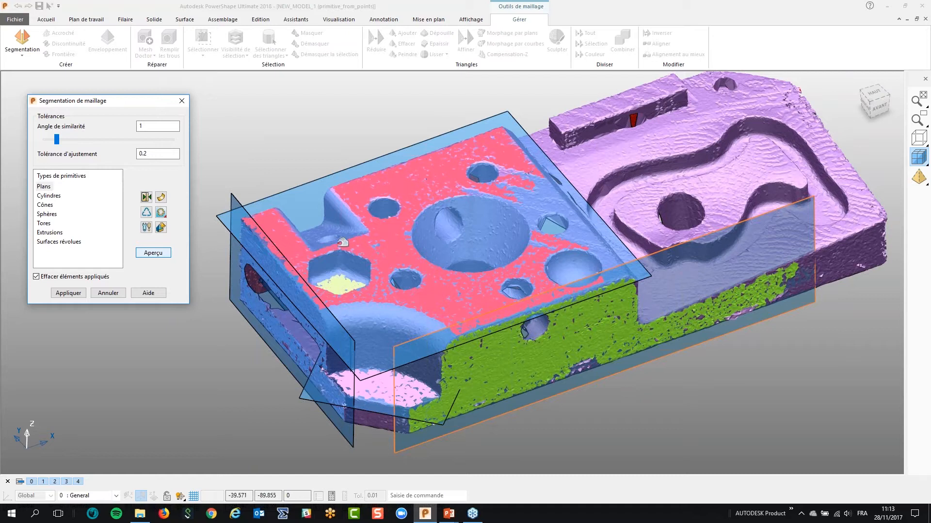
- Set the similarity angle to 2 and the fitting tolerance to 0.5, and preview the proposed planes from several angles
double_click(158, 126)
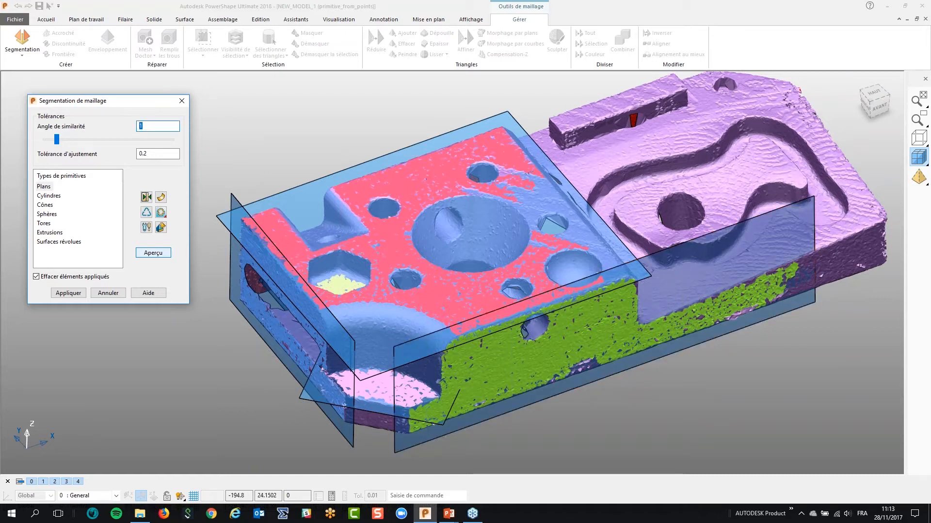
key(Tab)
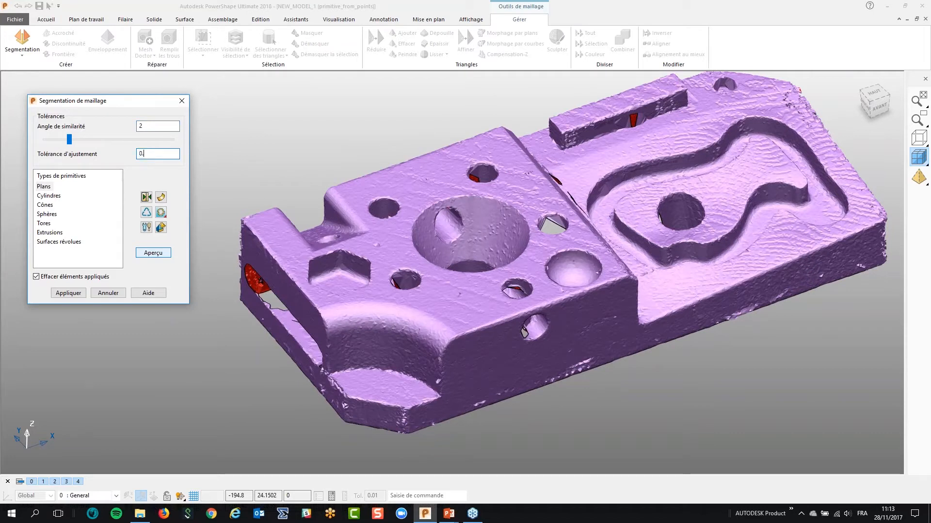
click(158, 256)
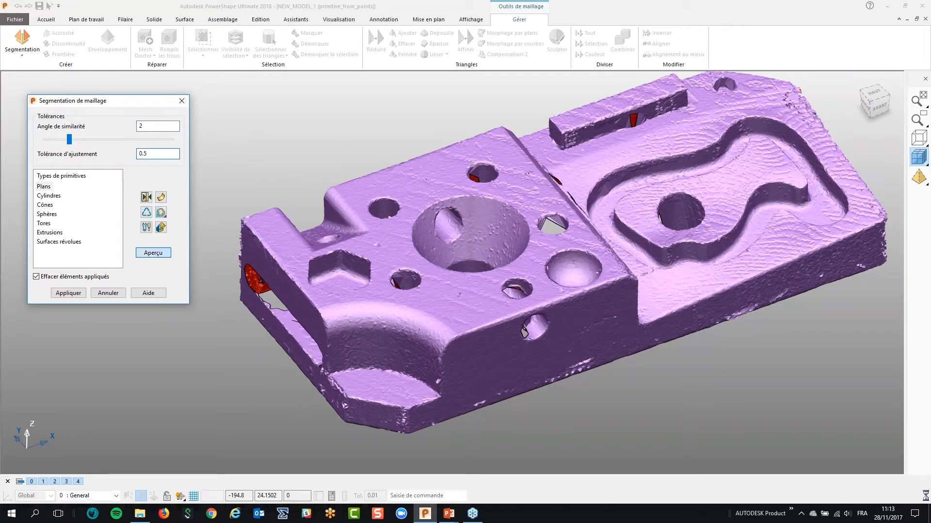
middle_drag(503, 297, 409, 236)
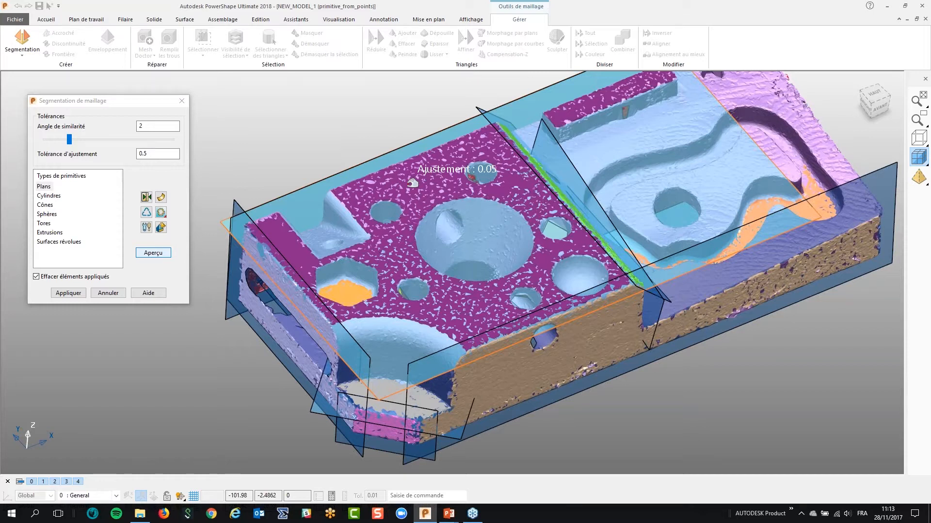
middle_drag(467, 276, 455, 240)
scroll(485, 242, down, 1)
middle_drag(536, 242, 611, 230)
click(164, 127)
click(165, 156)
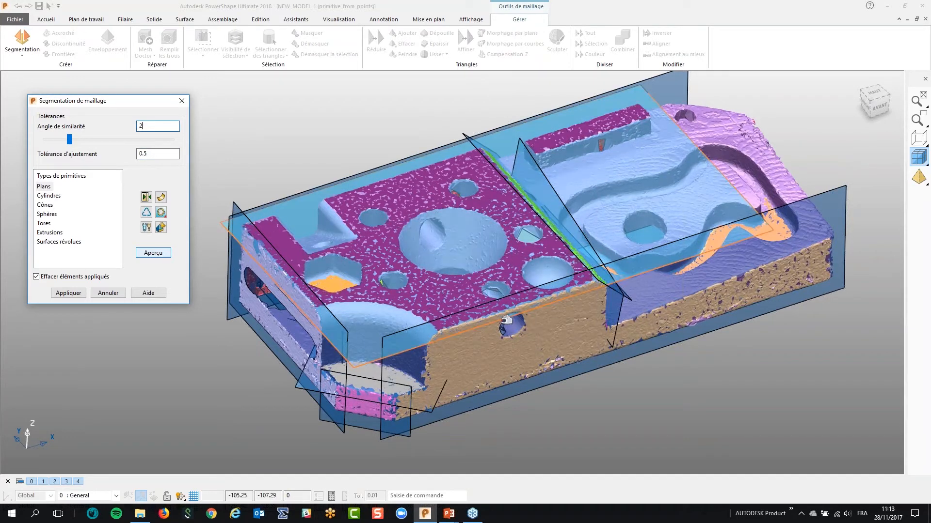
middle_drag(506, 320, 379, 369)
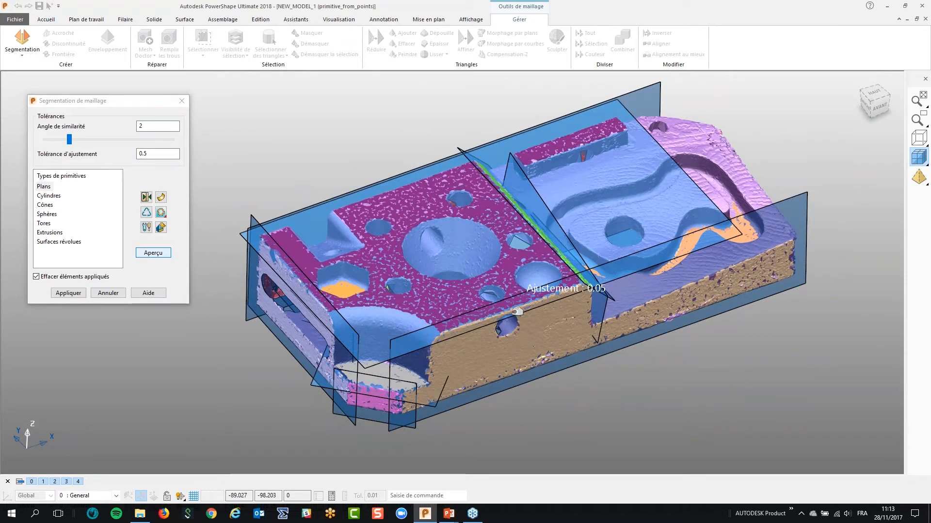
- Apply the proposed planes on the mesh's long front face and slotted end face as surfaces, and close the segmentation
click(801, 209)
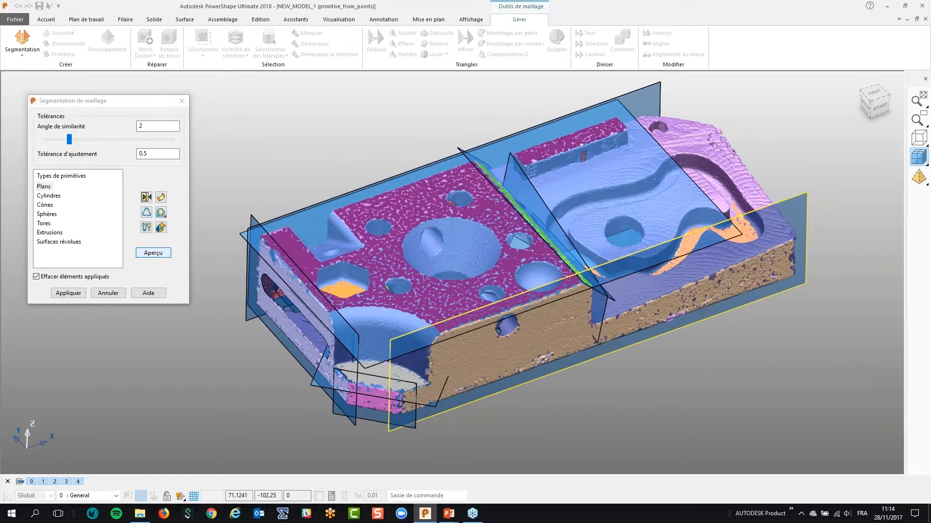
key(Delete)
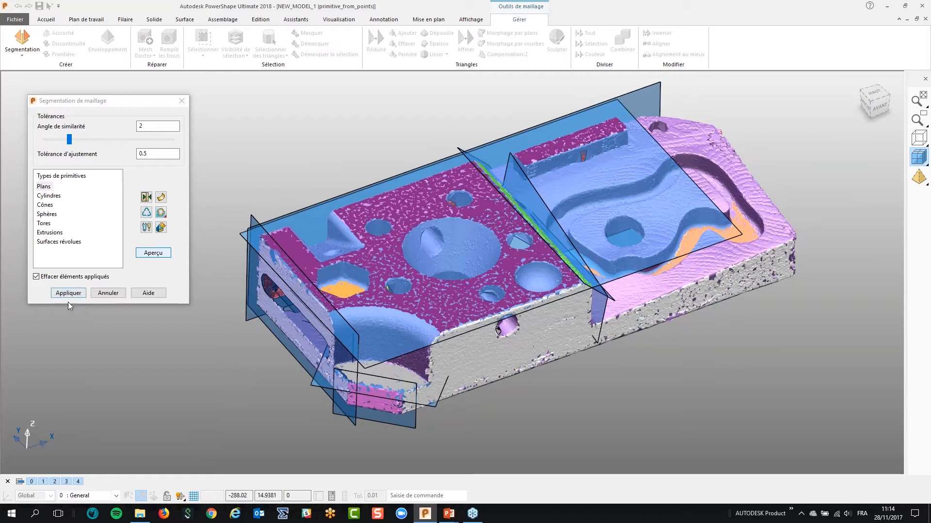
middle_drag(499, 330, 538, 336)
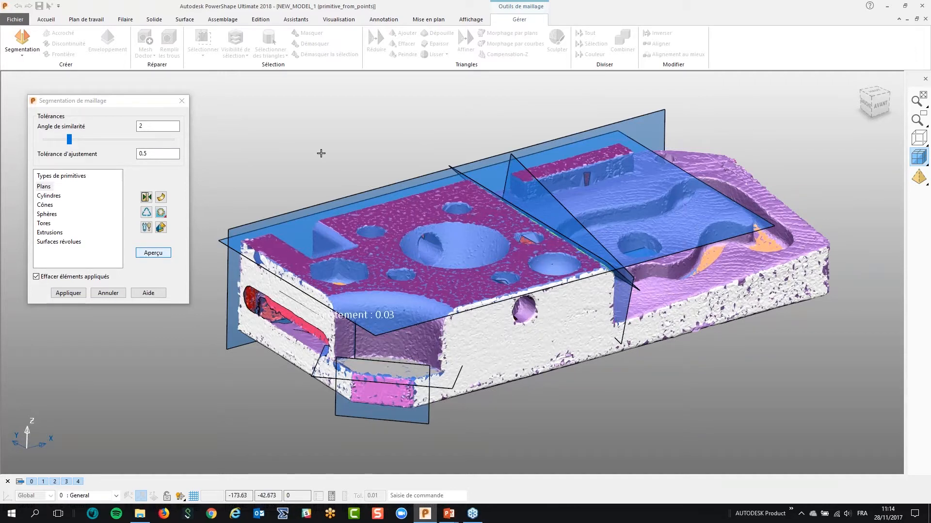
scroll(297, 158, down, 1)
middle_drag(441, 170, 435, 182)
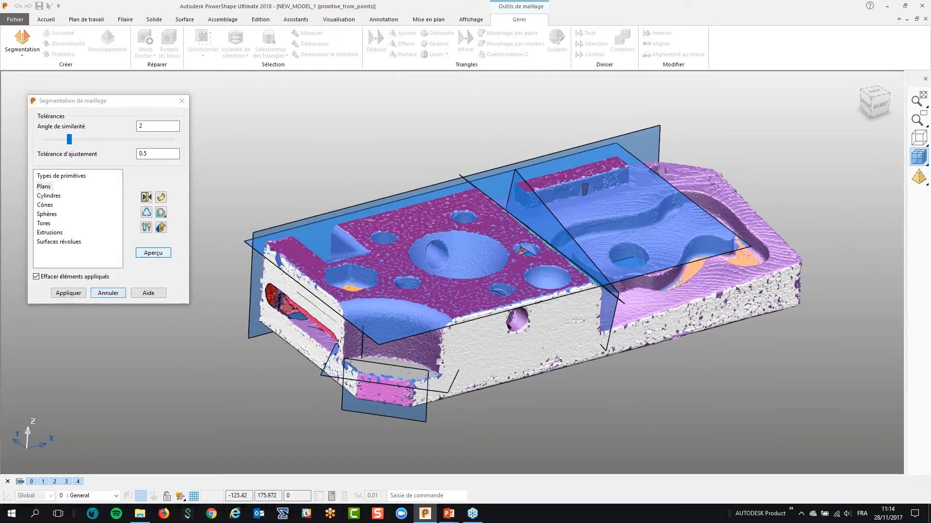
click(183, 104)
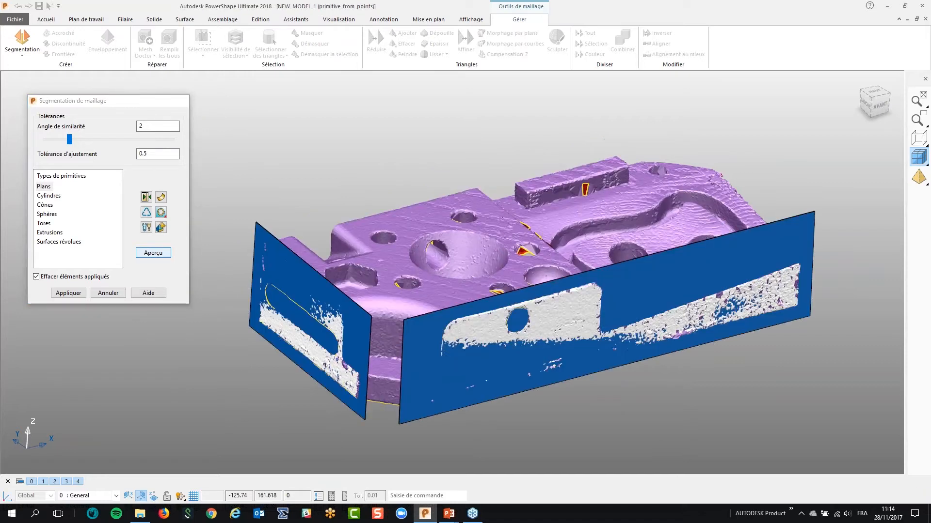
- Delete the two plane surfaces on the mesh's long front face and slotted end face
middle_drag(560, 285, 353, 255)
scroll(353, 255, down, 1)
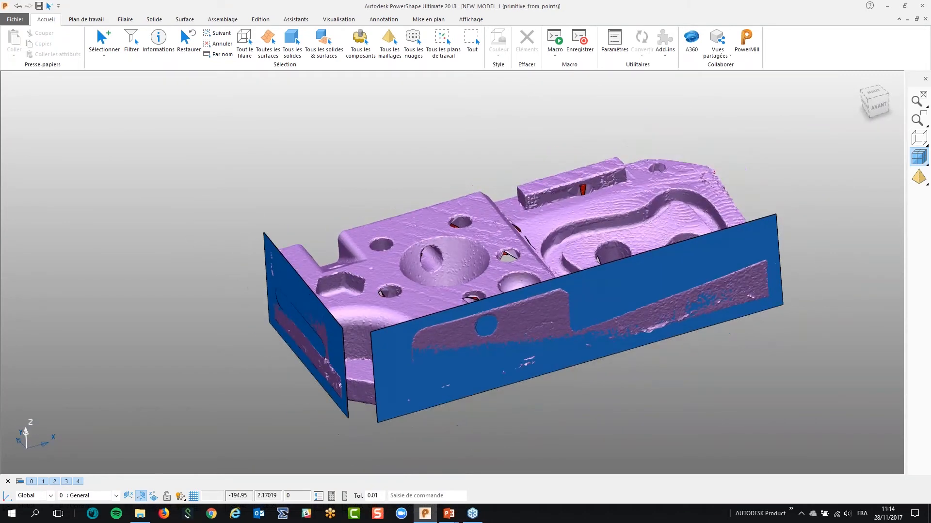
scroll(617, 388, up, 1)
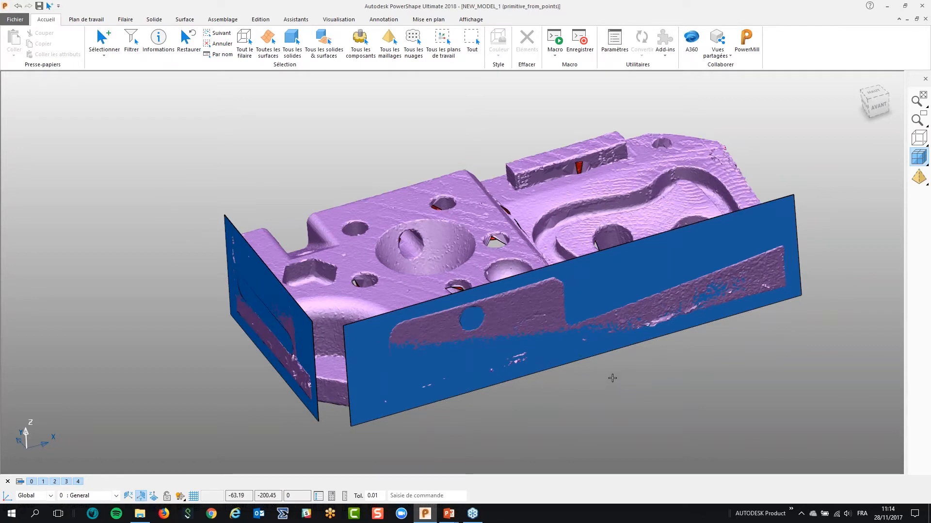
middle_drag(601, 364, 629, 335)
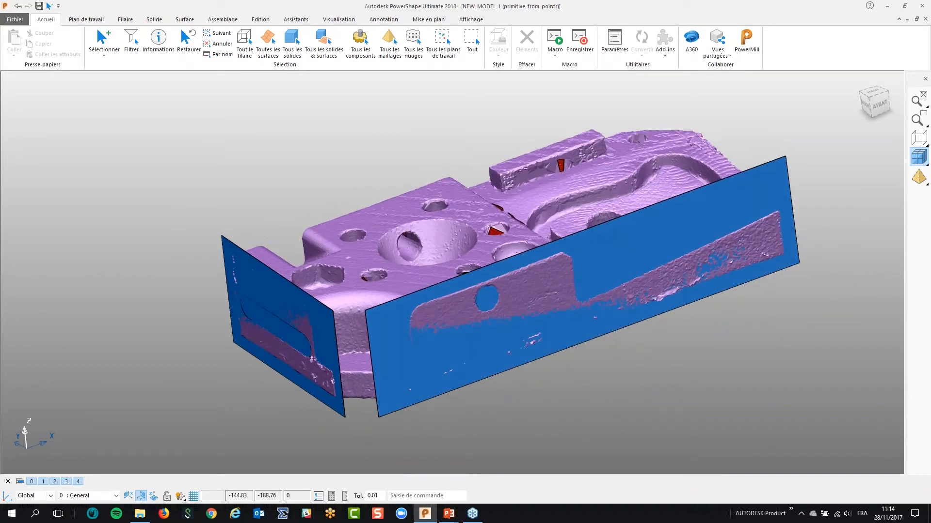
click(606, 286)
middle_drag(605, 286, 604, 304)
key(Delete)
click(302, 370)
key(Delete)
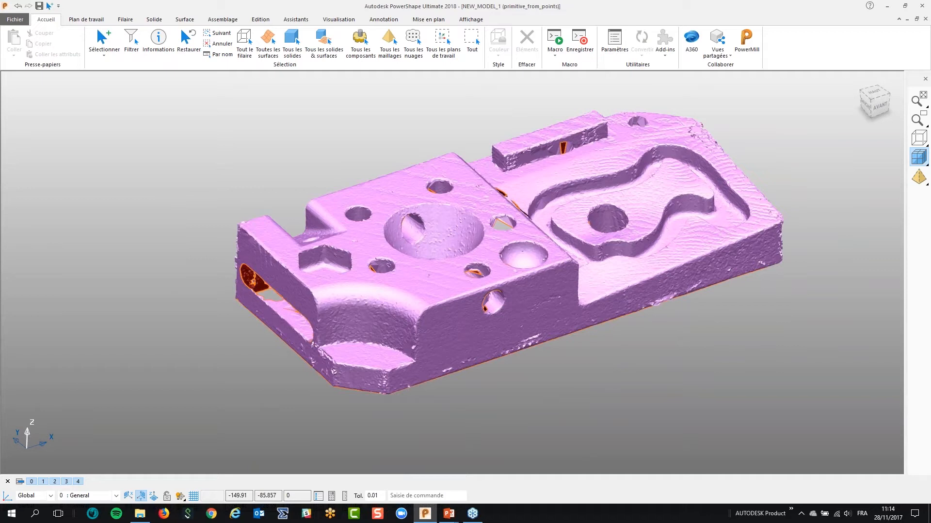
- Select the scanned mesh and start its manual segmentation
scroll(656, 144, down, 1)
scroll(656, 144, up, 2)
middle_drag(608, 319, 595, 330)
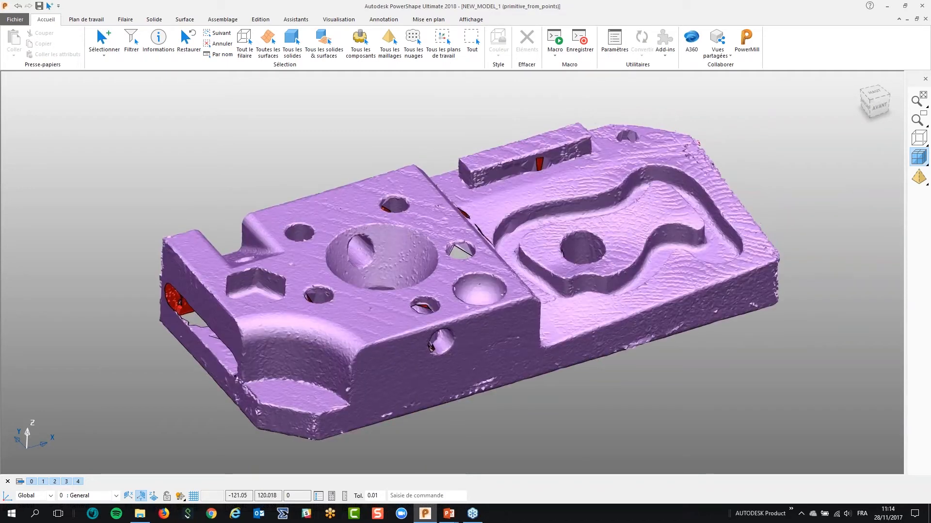
click(606, 322)
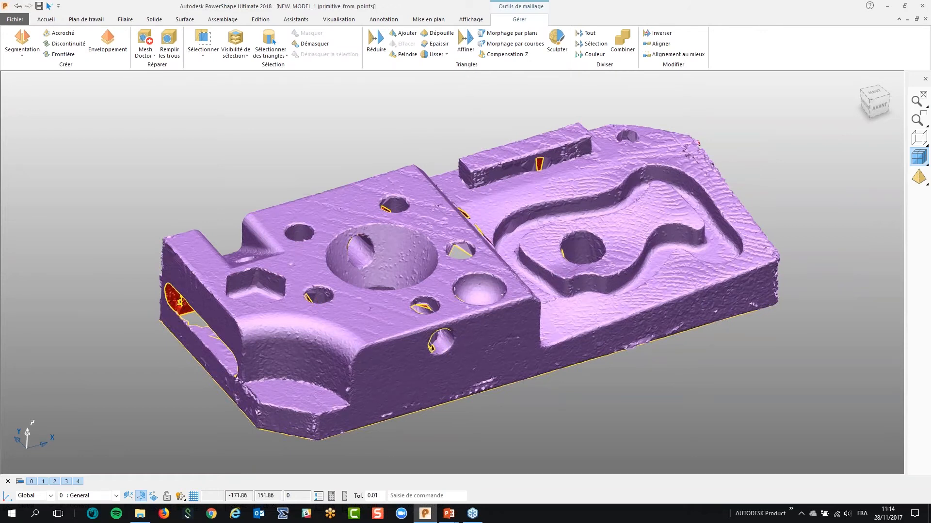
click(22, 52)
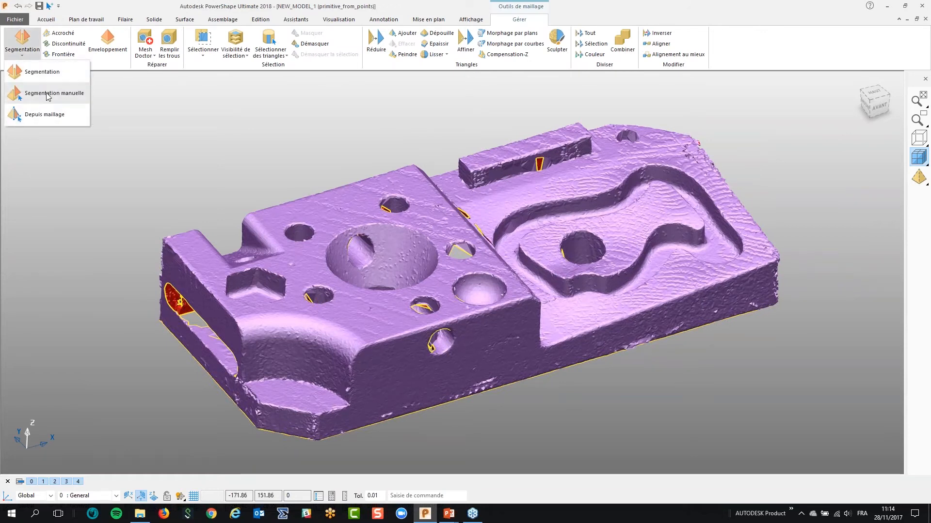
click(48, 94)
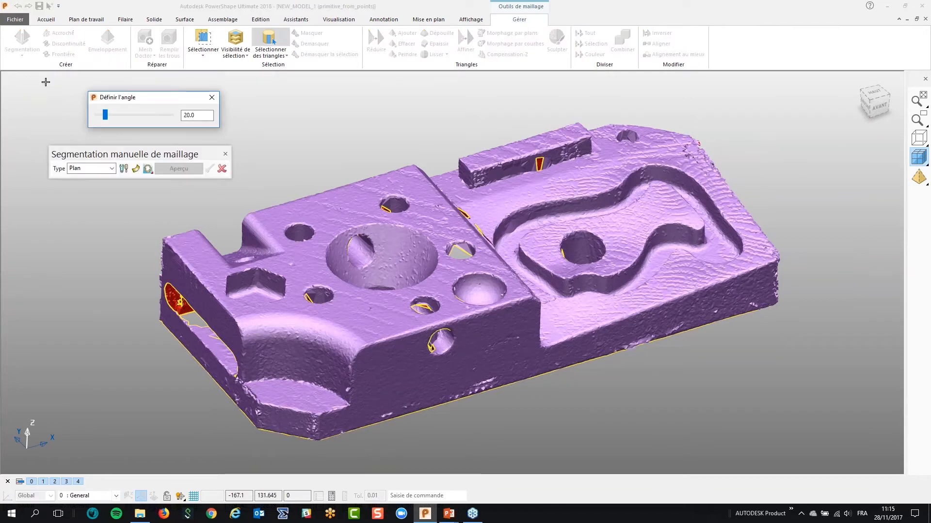
- Review the primitive types offered for manual segmentation, keep Plan, and switch the output to solid and back to surface
drag(59, 157, 67, 151)
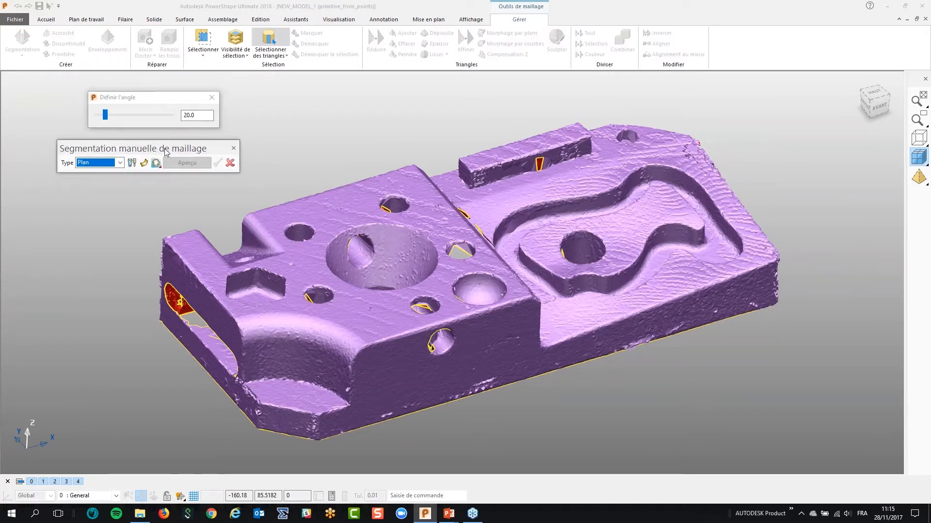
drag(186, 156, 188, 152)
click(122, 158)
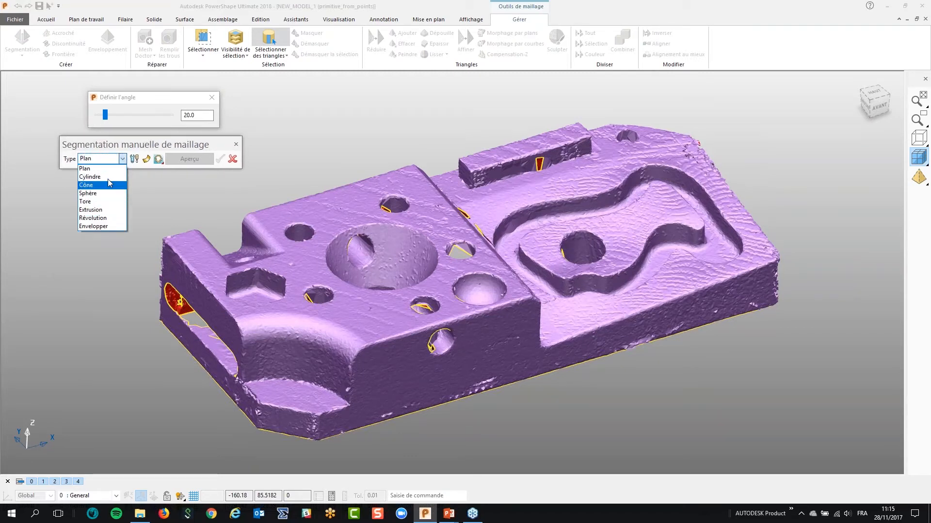
click(143, 147)
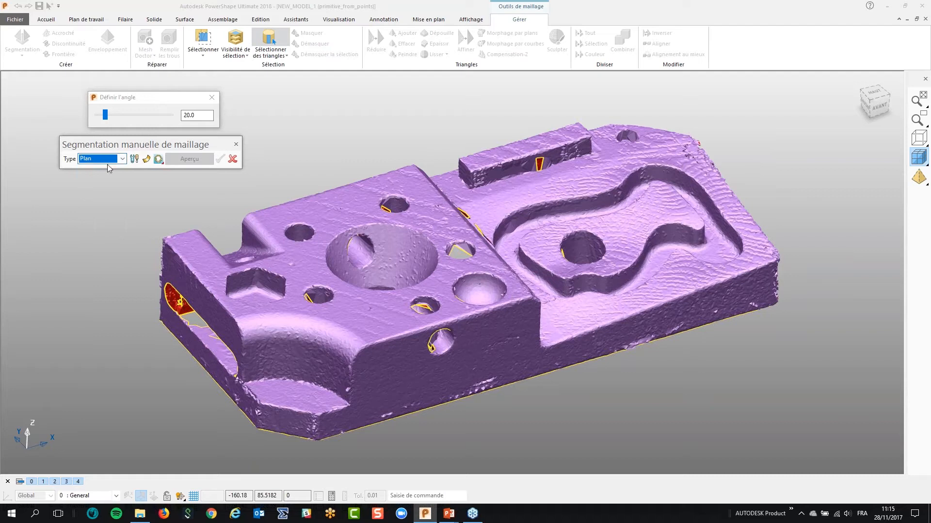
click(146, 159)
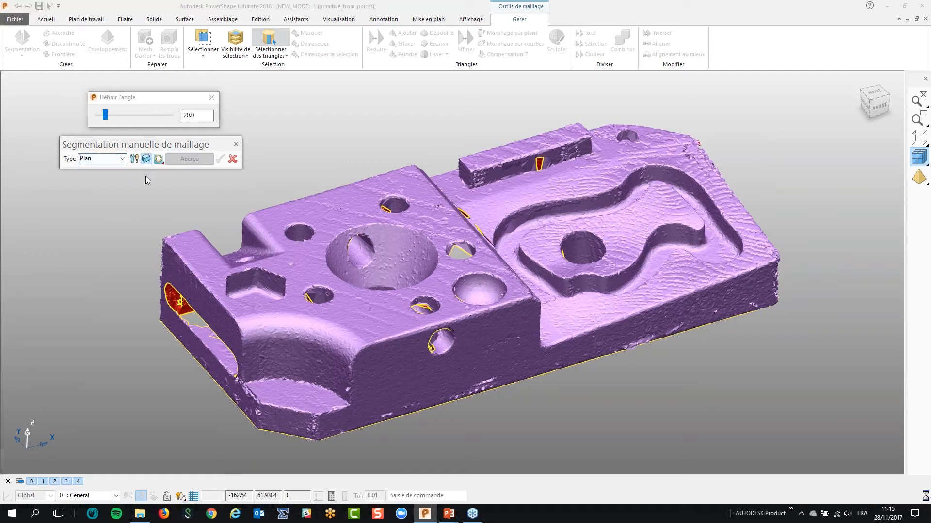
click(146, 159)
drag(162, 99, 164, 97)
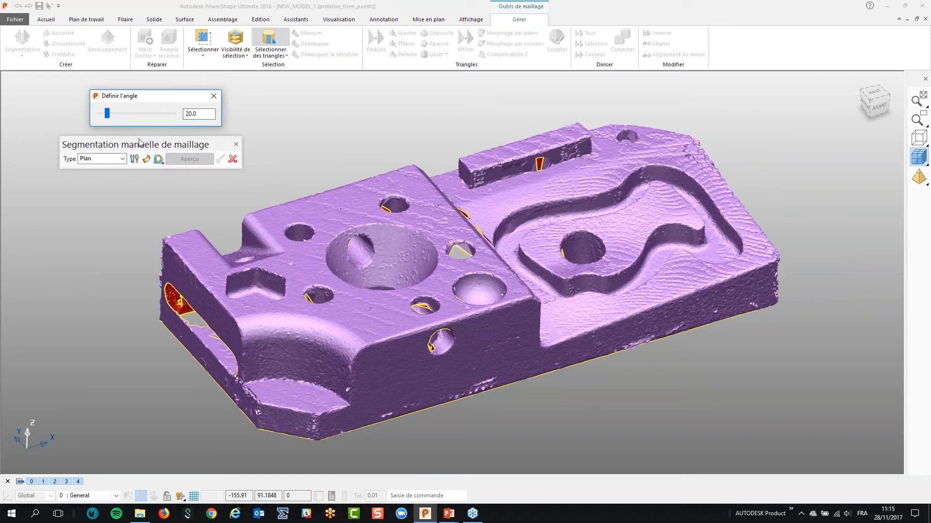
- Review the general and fitting-method settings of the manual segmentation, including surface and solid alignment angles, and confirm them
scroll(439, 301, up, 2)
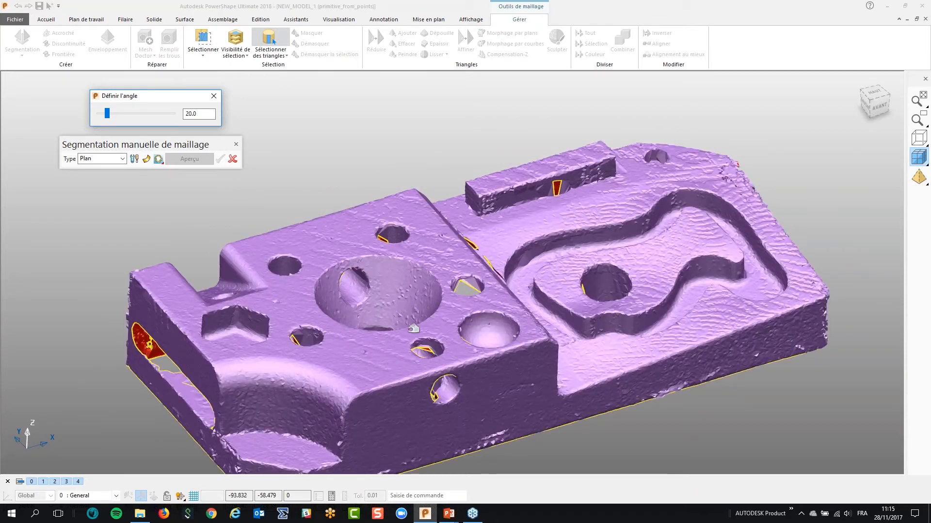
middle_drag(458, 381, 465, 388)
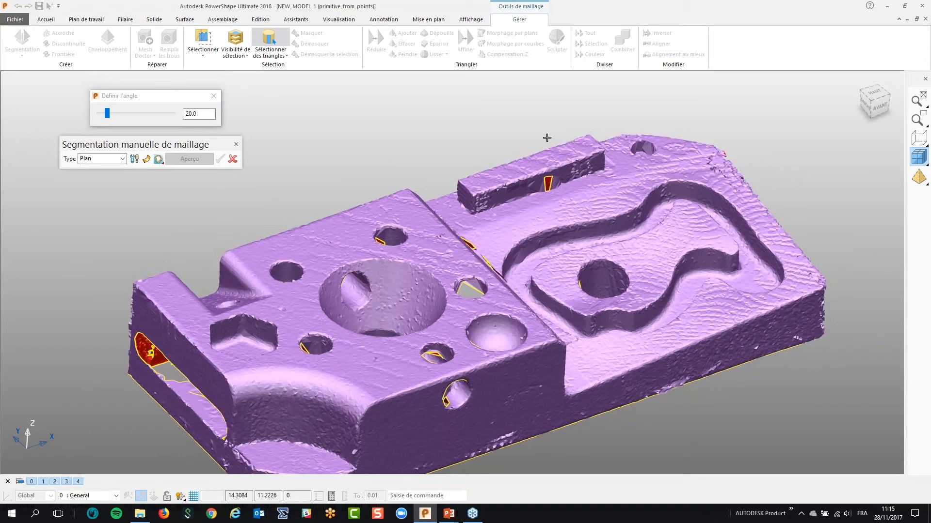
scroll(549, 137, up, 4)
drag(167, 145, 175, 144)
click(142, 159)
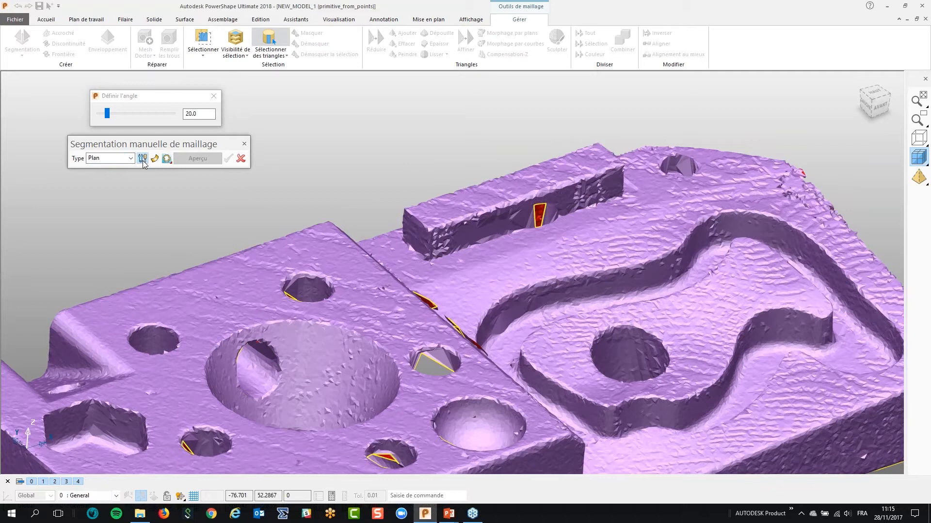
mouse_move(154, 201)
mouse_down()
mouse_move(131, 195)
mouse_move(140, 193)
mouse_up()
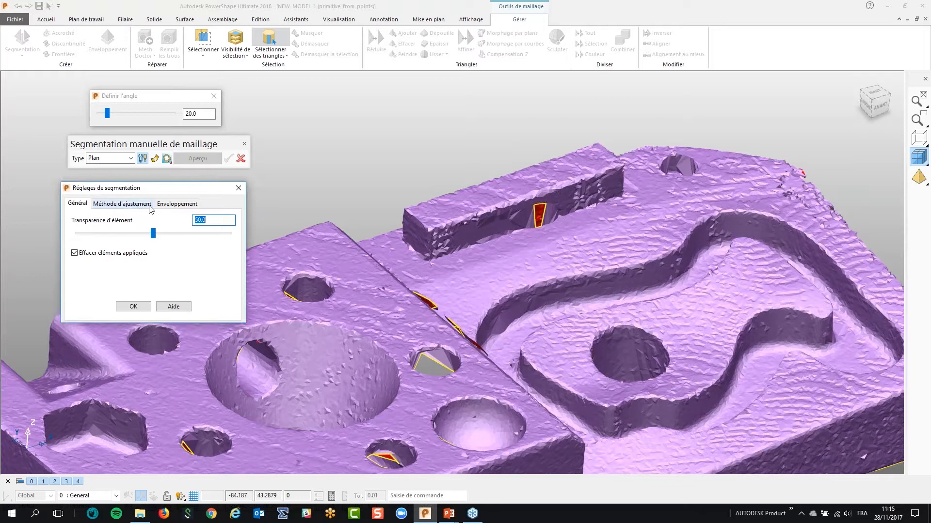
click(143, 207)
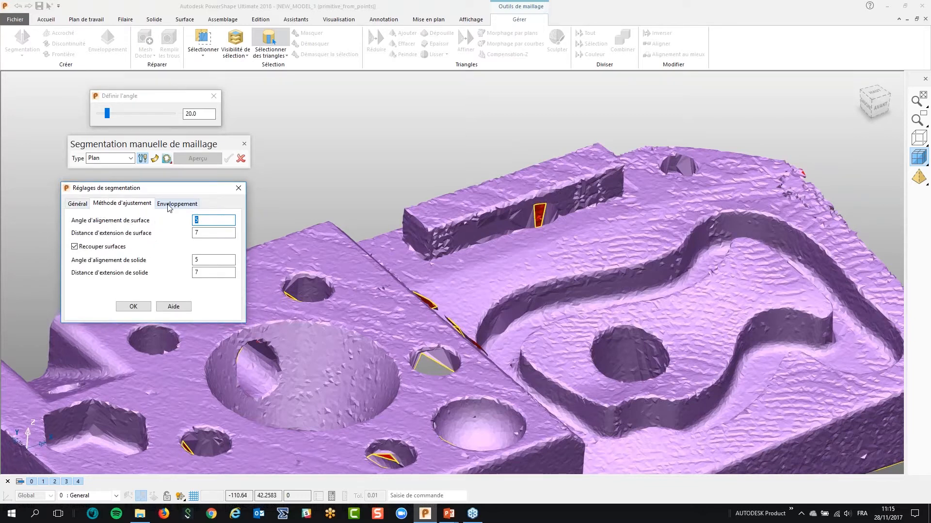
drag(160, 188, 147, 187)
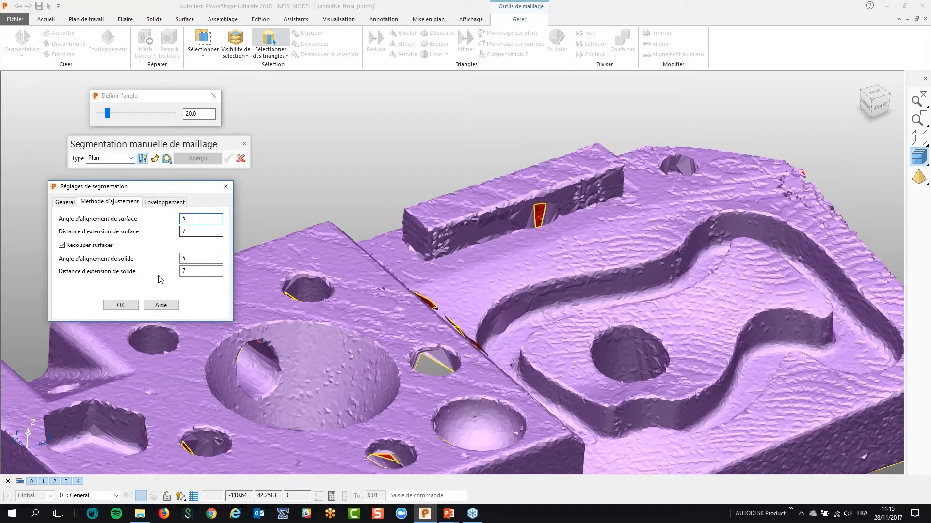
click(121, 305)
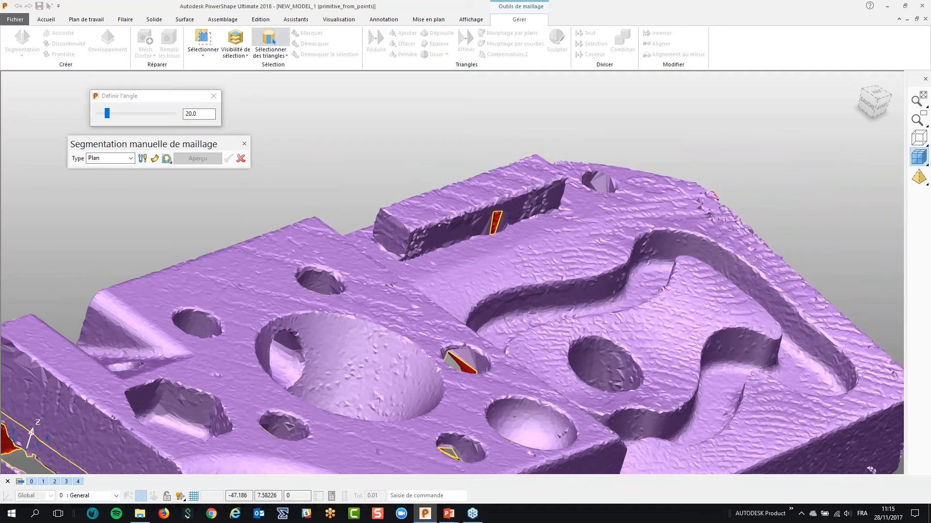
- Select the mesh region on the raised bar's end face nearest the taller block for fitting a plane
scroll(286, 255, up, 3)
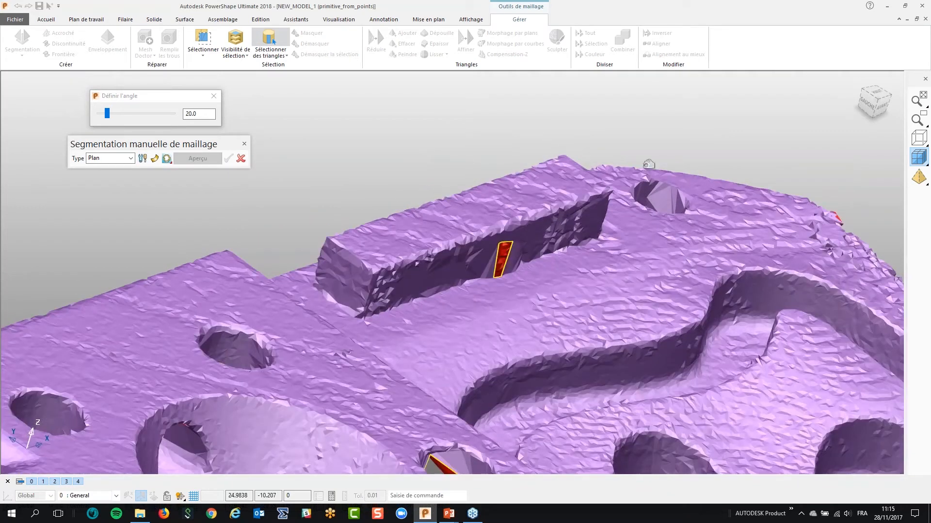
middle_drag(565, 326, 291, 289)
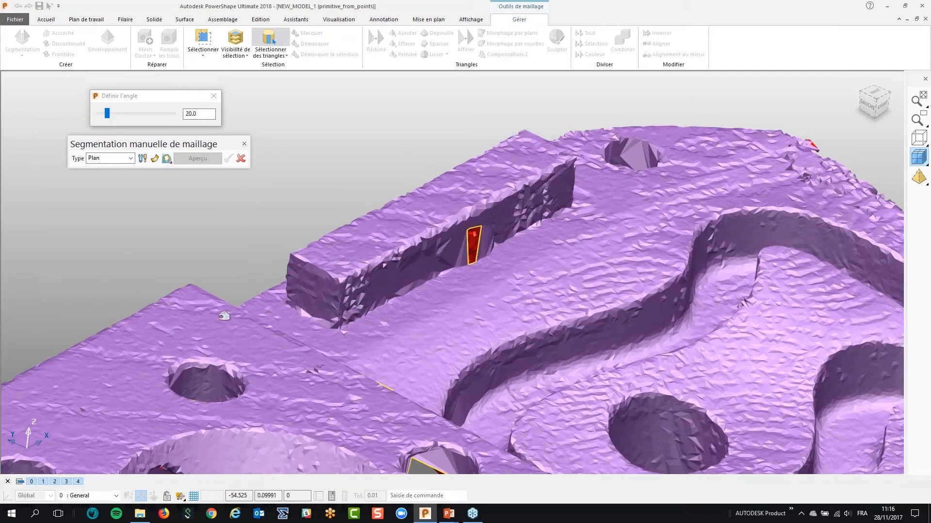
scroll(218, 325, up, 3)
drag(127, 104, 156, 103)
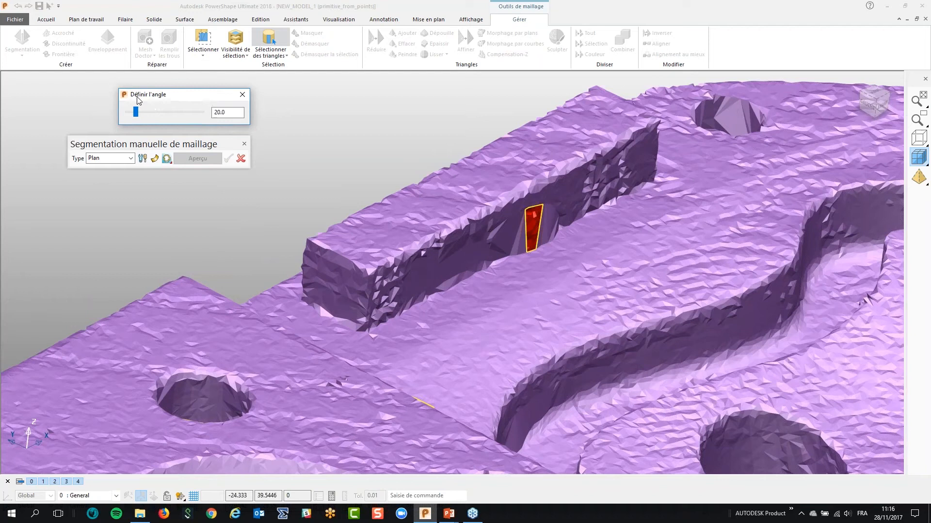
click(346, 287)
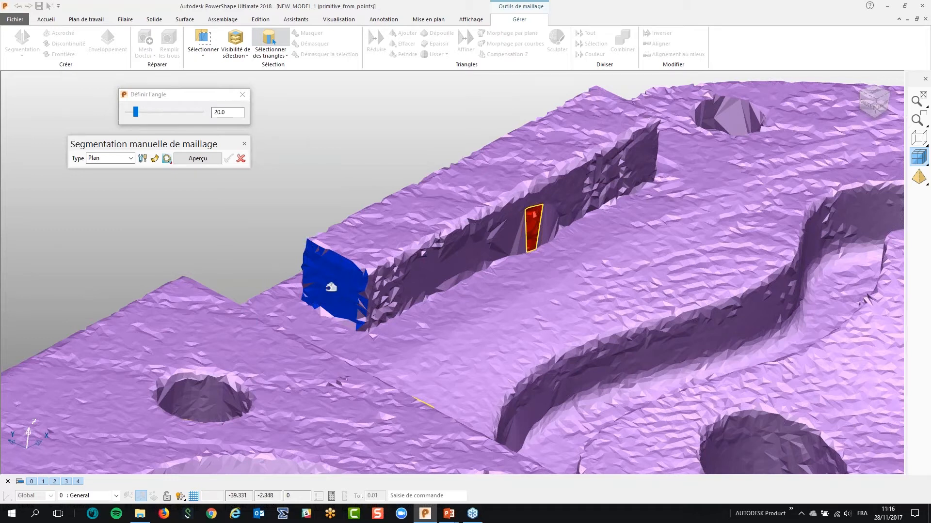
- Try widening the region selection angle to 77.04 on the raised bar's end face
scroll(337, 282, up, 1)
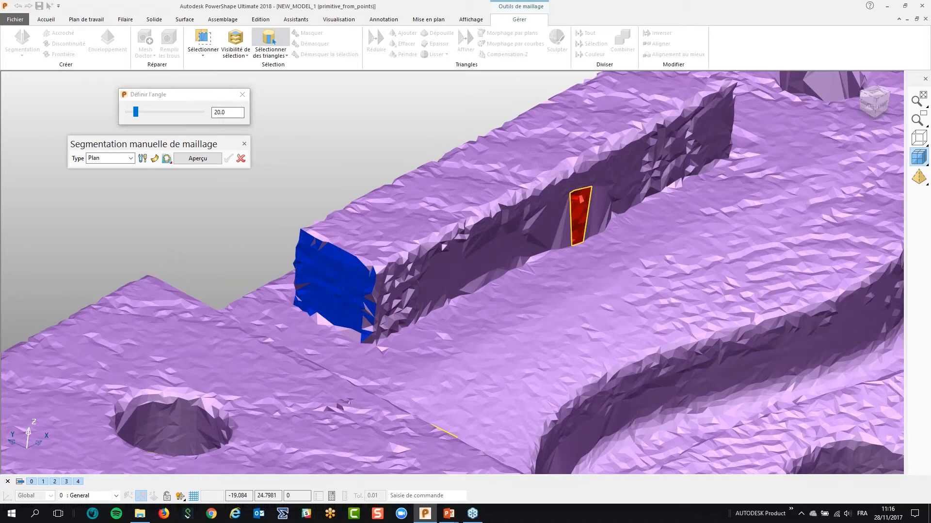
click(142, 113)
drag(160, 115, 160, 115)
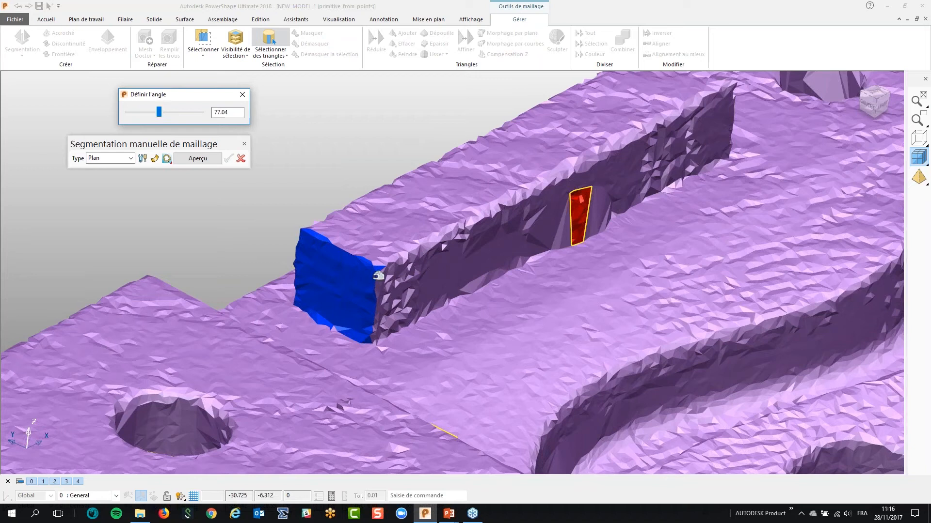
- Set the selection angle to 20 and apply the plane fitted to the bar's end face nearest the taller block
click(227, 113)
text(20)
key(Return)
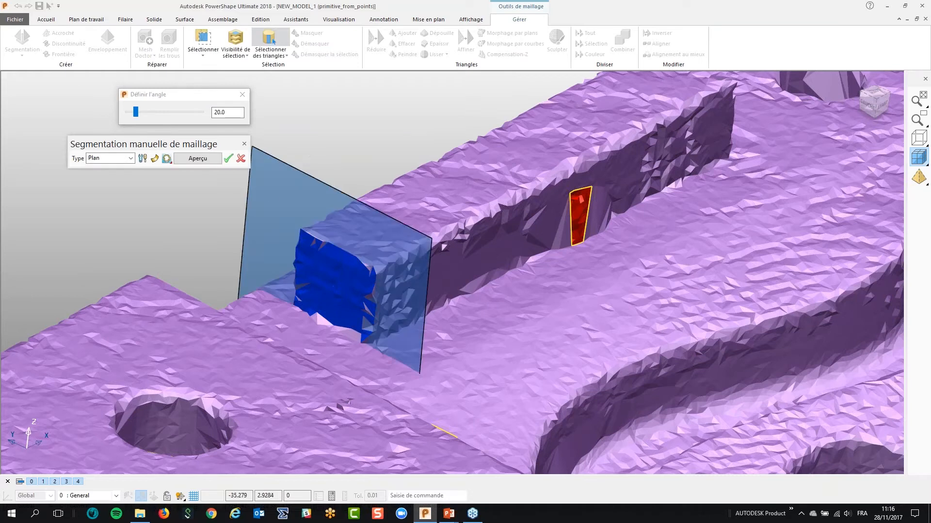
click(336, 283)
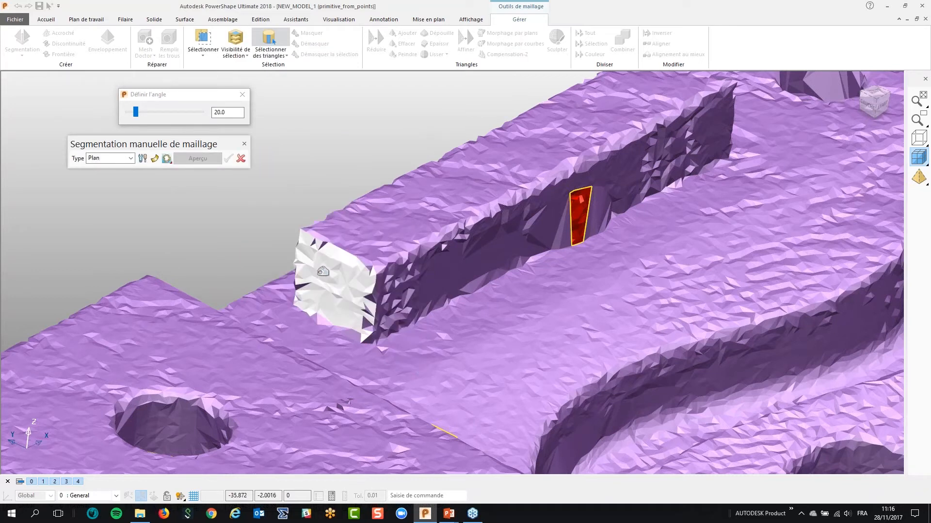
- Select several patches of triangles across the rough opposite end face of the raised bar for fitting a plane
scroll(703, 288, down, 5)
middle_drag(751, 399, 557, 290)
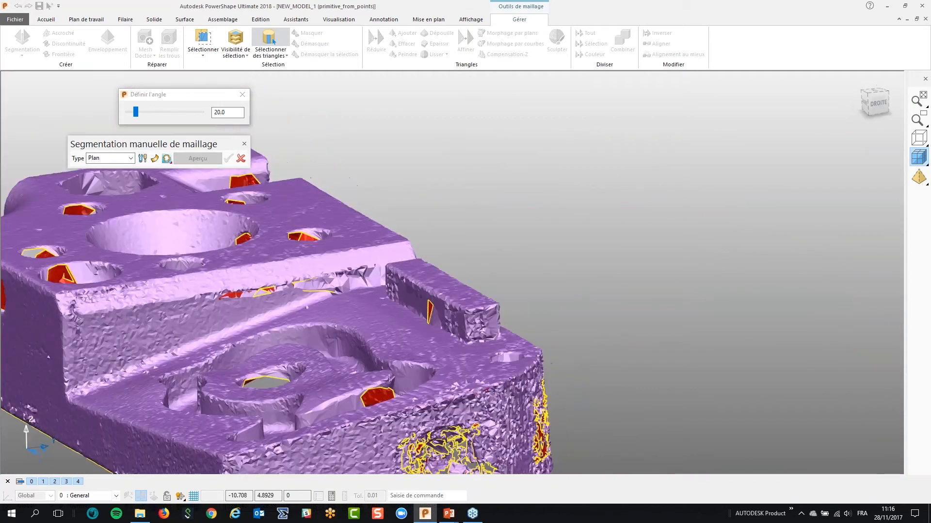
scroll(538, 367, up, 5)
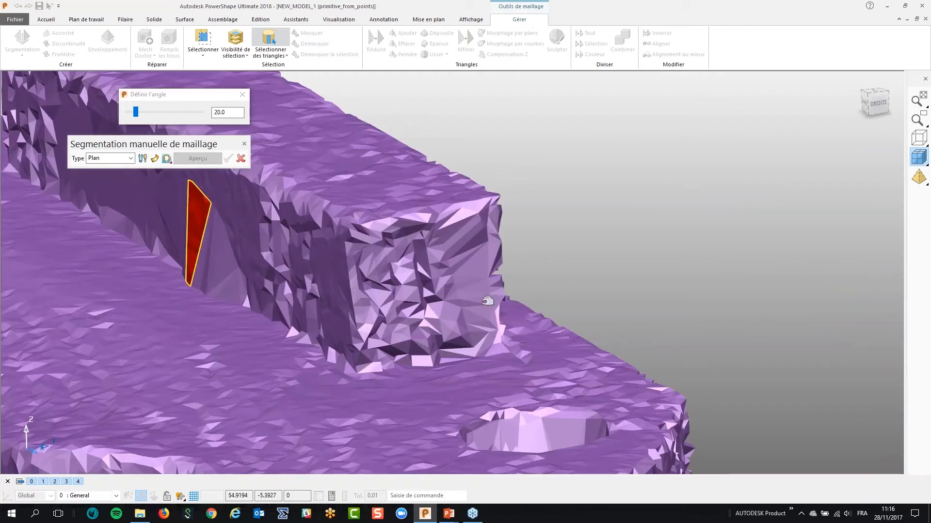
scroll(370, 270, up, 2)
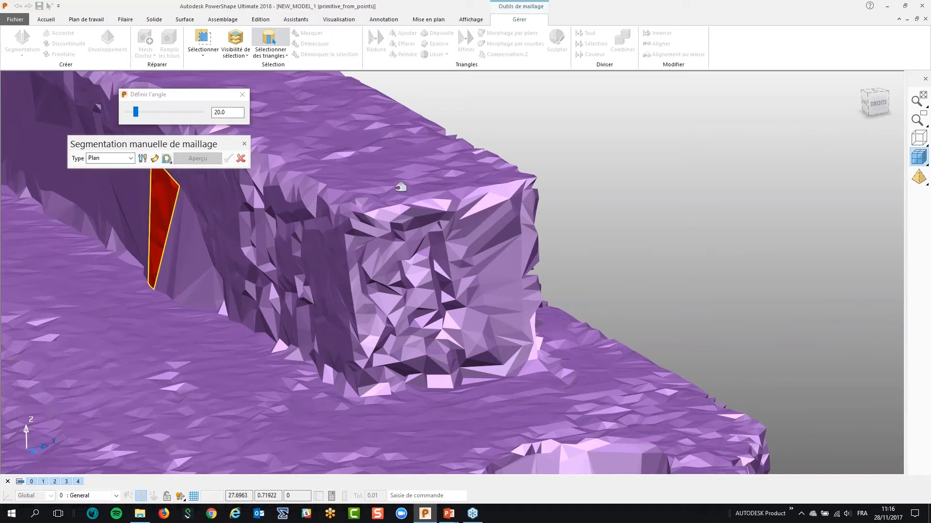
click(502, 276)
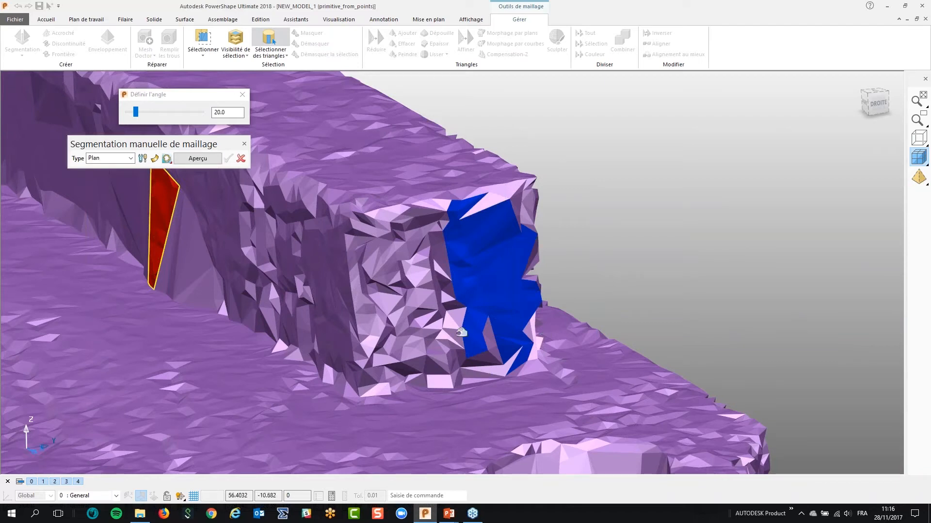
click(388, 250)
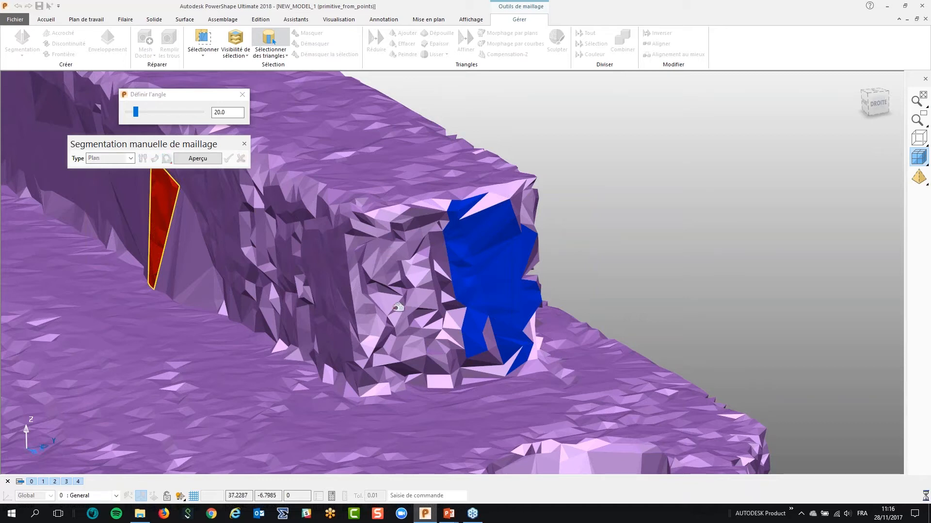
click(425, 318)
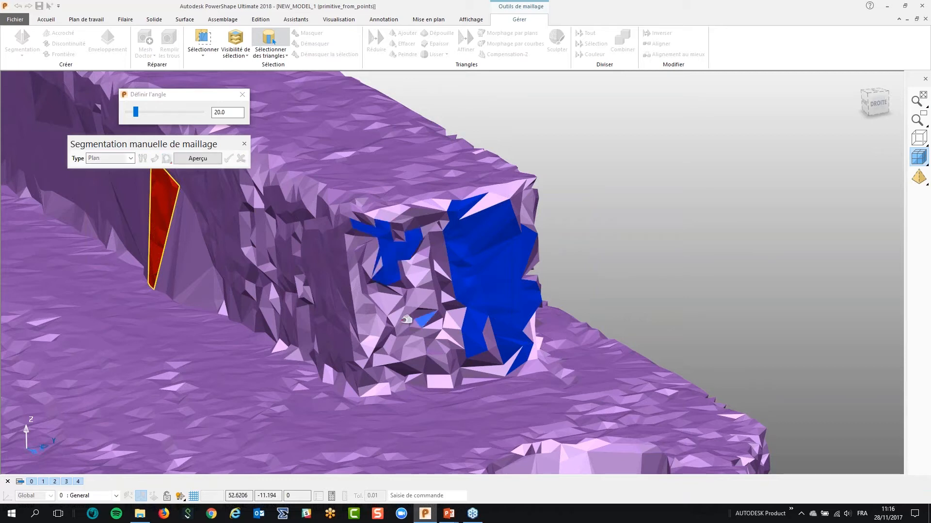
click(398, 316)
click(383, 360)
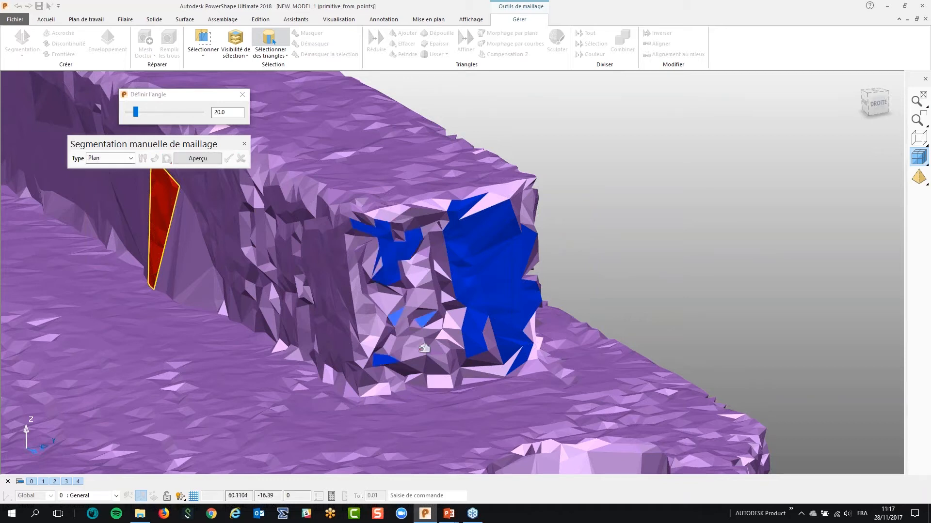
click(419, 347)
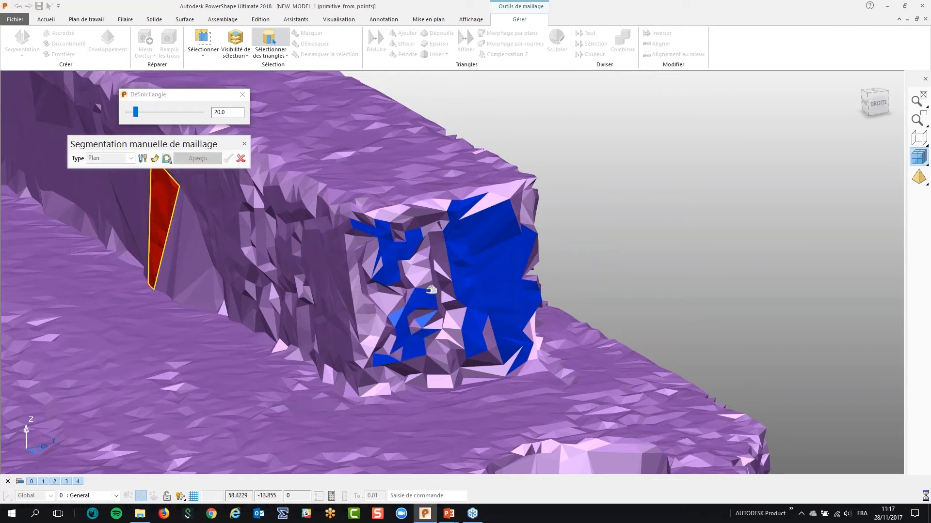
click(390, 303)
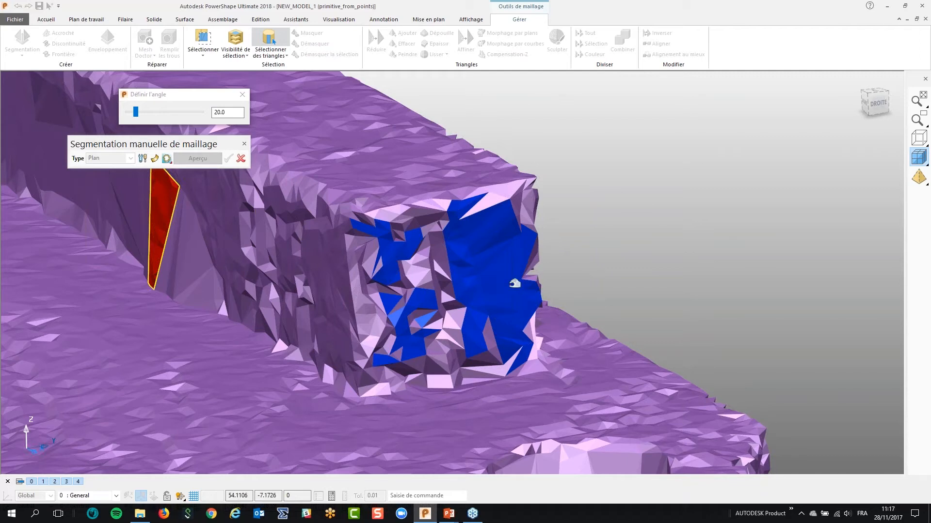
- Preview and apply the plane fitted to the bar's rough end face, and close the manual segmentation
scroll(418, 309, down, 3)
middle_drag(417, 309, 451, 310)
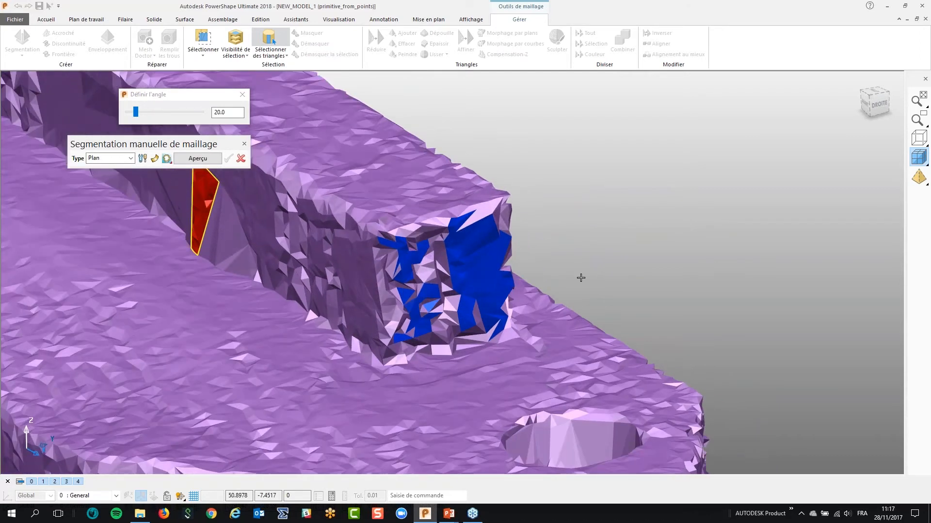
right_click(596, 237)
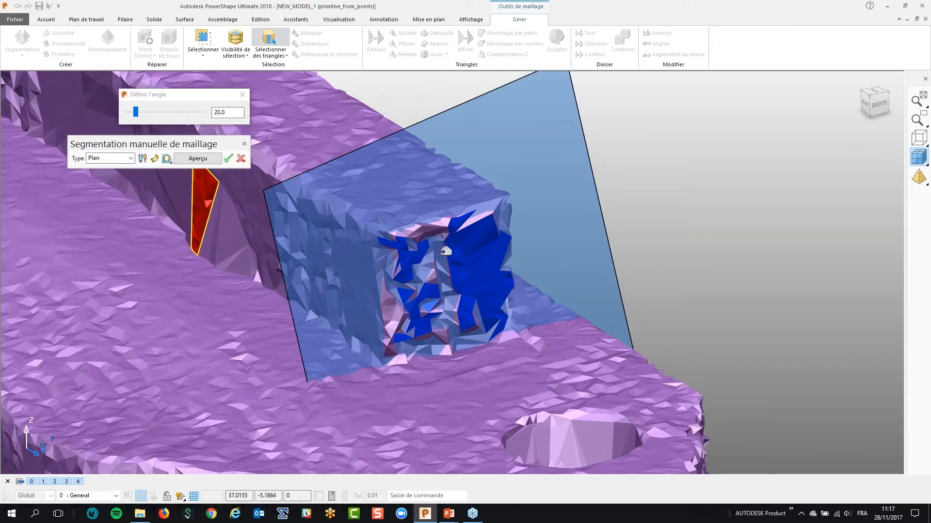
click(667, 240)
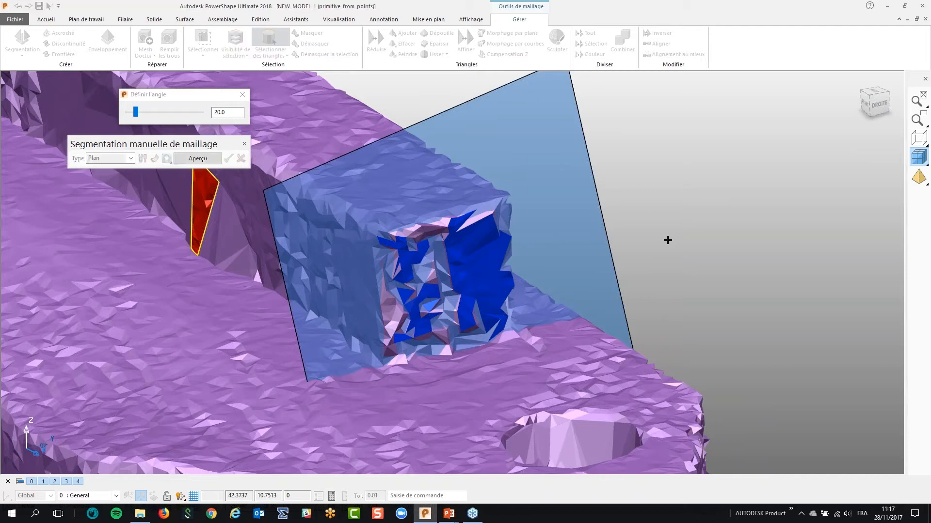
click(244, 144)
click(725, 142)
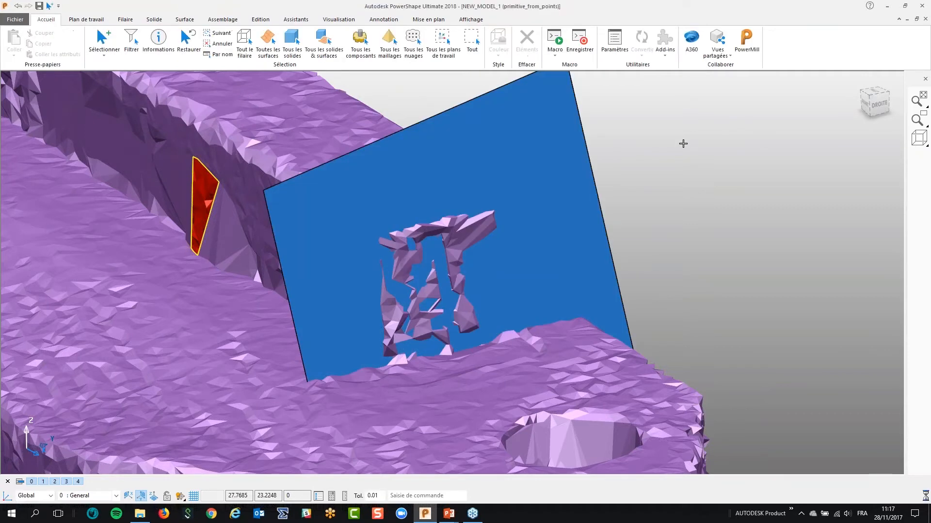
- Delete the scanned mesh, keeping the two plane surfaces at the ends of the raised bar
scroll(555, 206, down, 6)
middle_drag(398, 276, 543, 324)
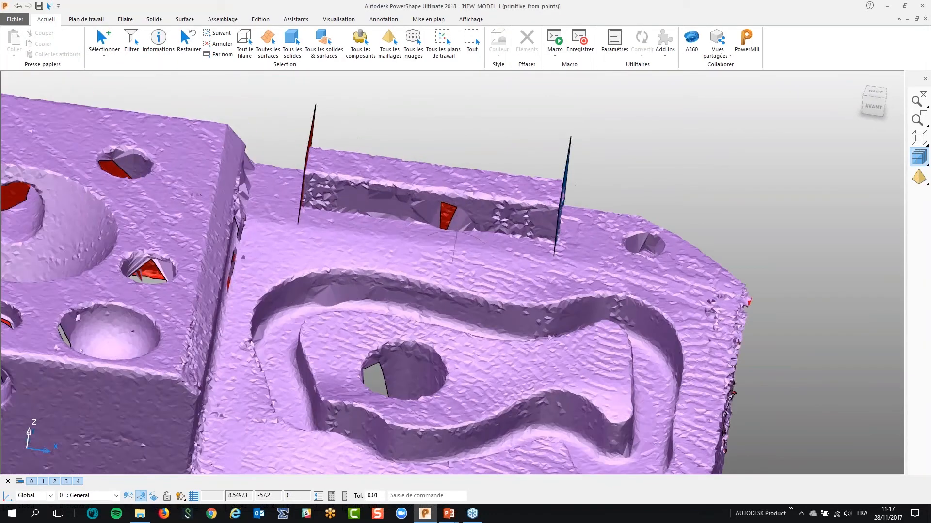
scroll(423, 146, down, 3)
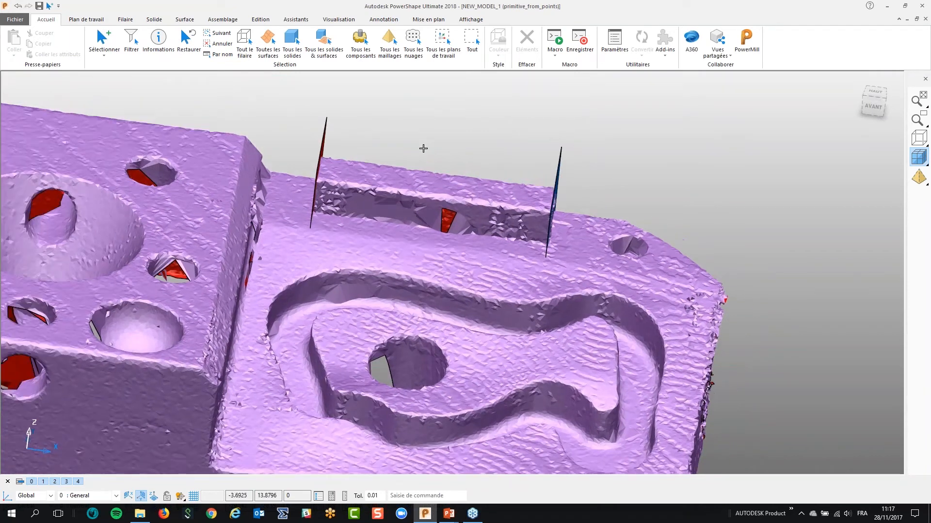
middle_drag(421, 170, 414, 189)
scroll(417, 187, up, 1)
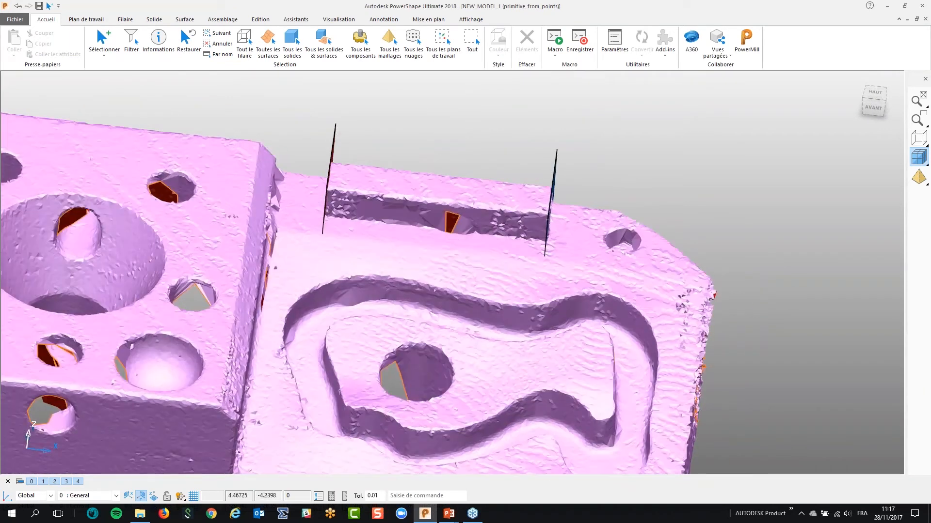
click(456, 189)
key(Delete)
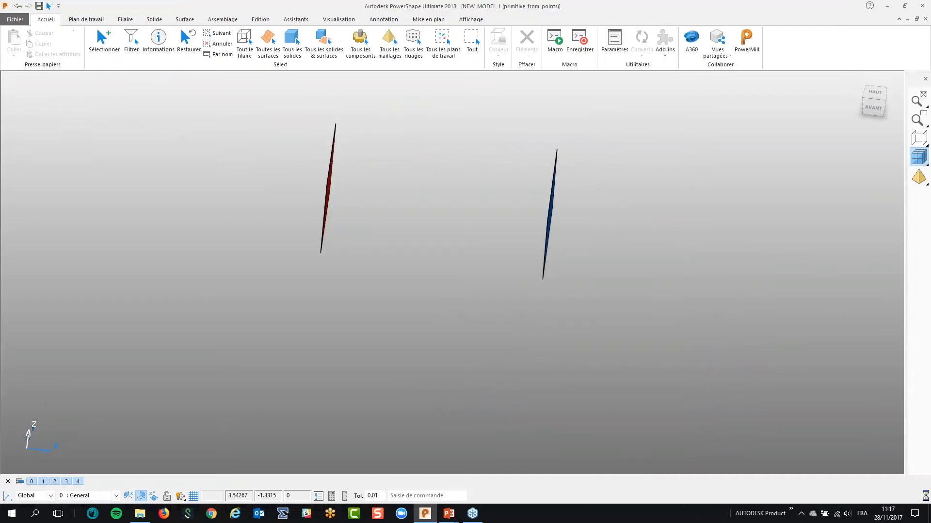
- Compare the orientation of the two plane surfaces in the top view and from a tilted angle
middle_drag(463, 201, 461, 210)
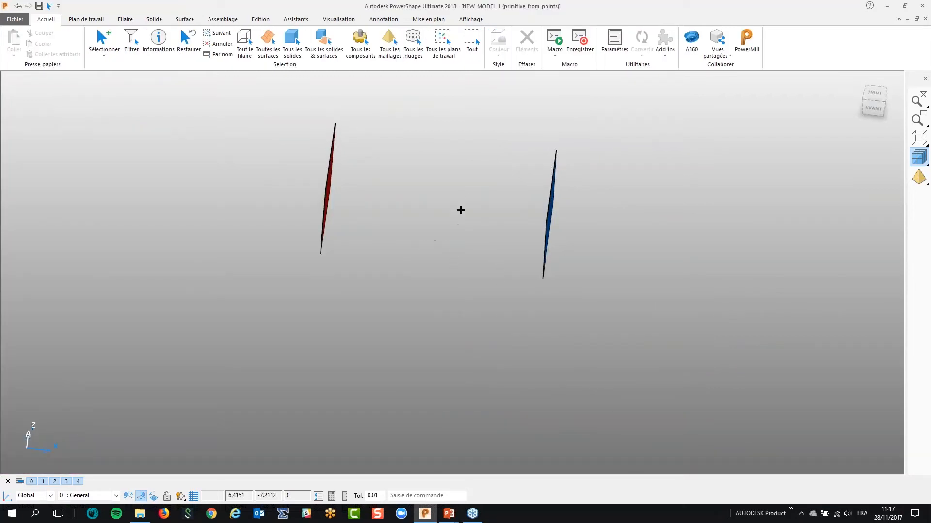
scroll(461, 210, up, 1)
key(ctrl+5)
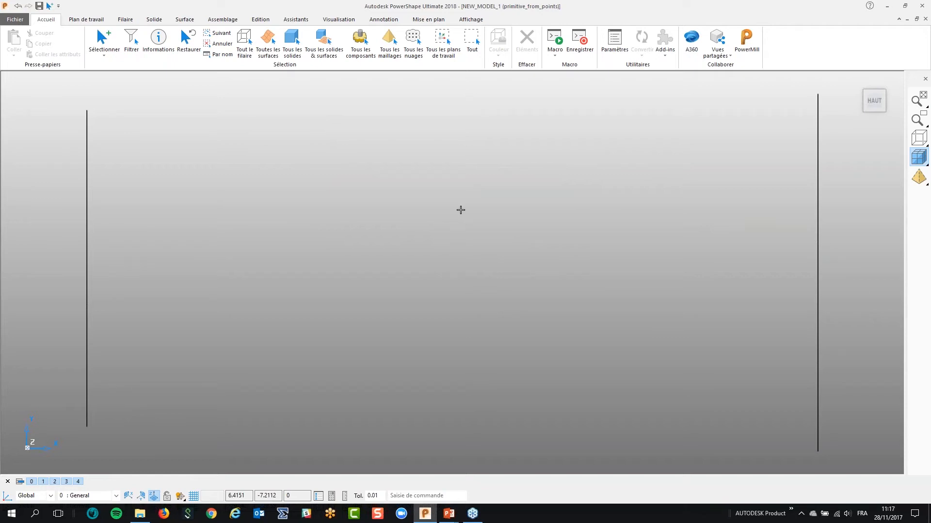
middle_drag(460, 209, 368, 228)
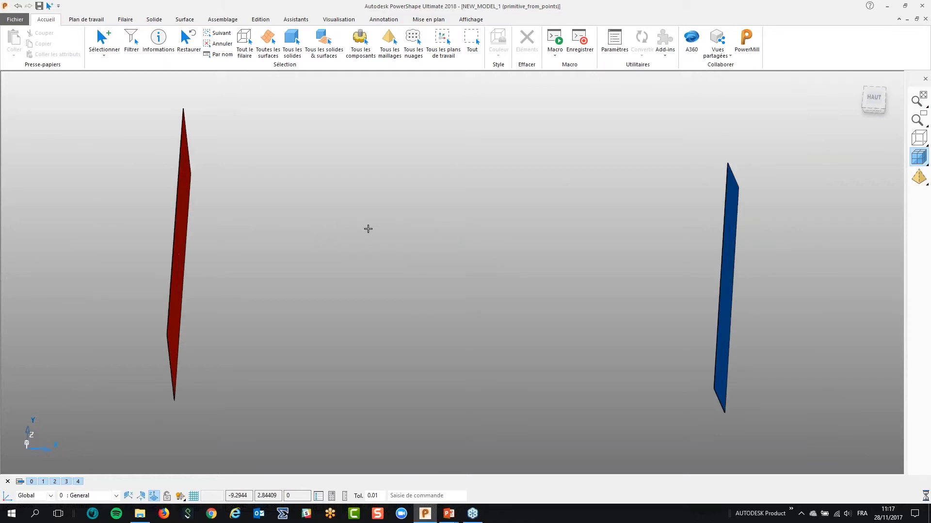
- Bring the scanned mesh back into view together with the two plane surfaces at the ends of the raised bar
key(ctrl+l)
scroll(448, 274, down, 1)
scroll(384, 284, down, 1)
middle_drag(384, 284, 337, 296)
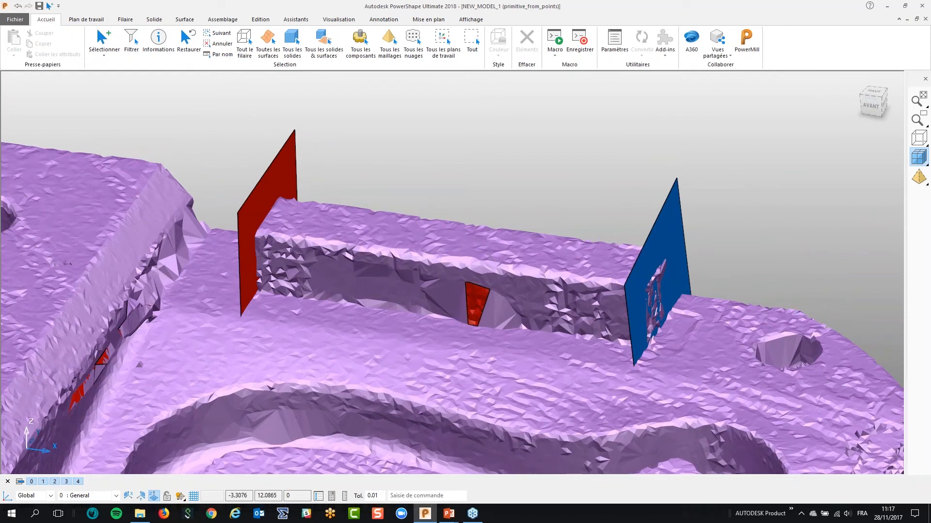
- Examine the surface and solid alignment angles and extension distances in the manual segmentation's fitting settings, and close the segmentation
click(412, 236)
click(390, 43)
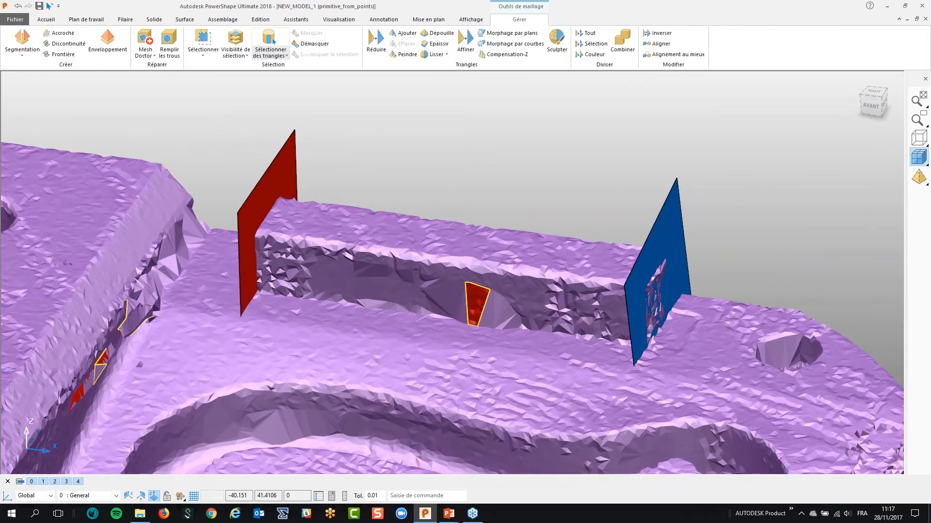
click(22, 54)
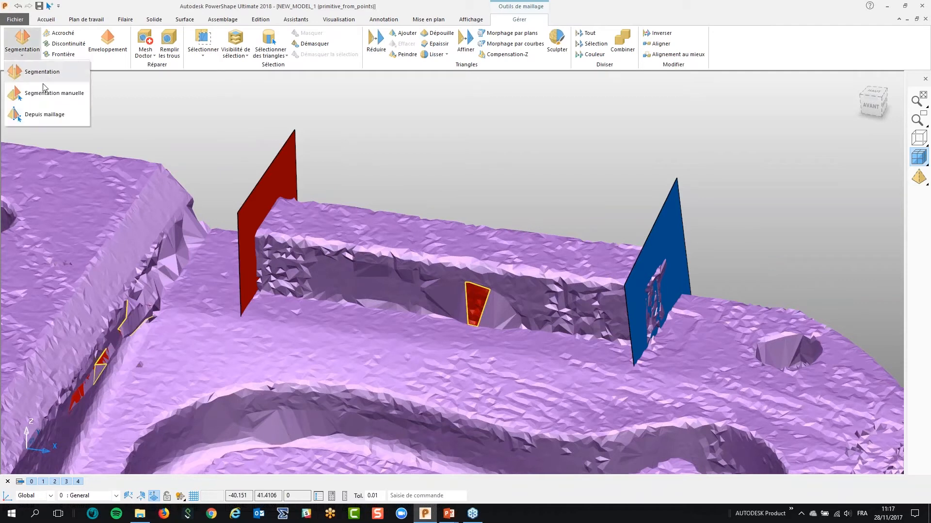
click(54, 93)
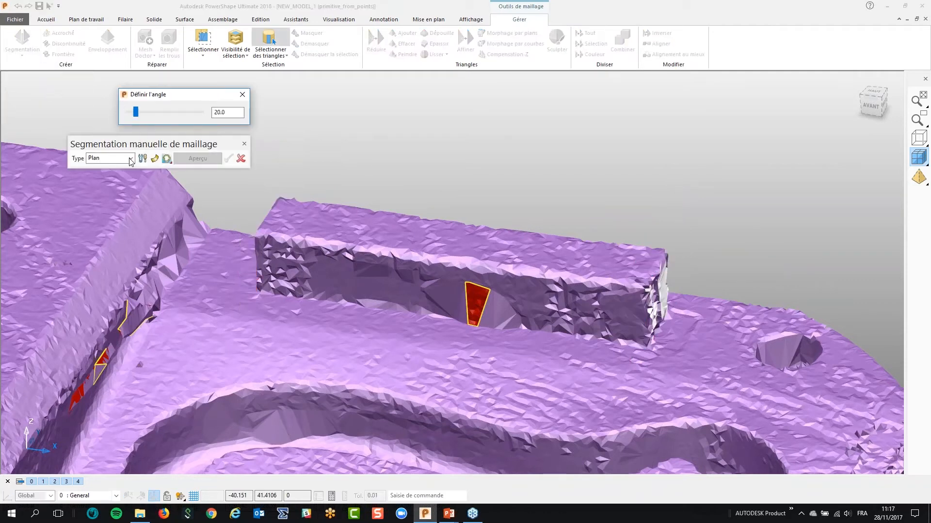
click(142, 159)
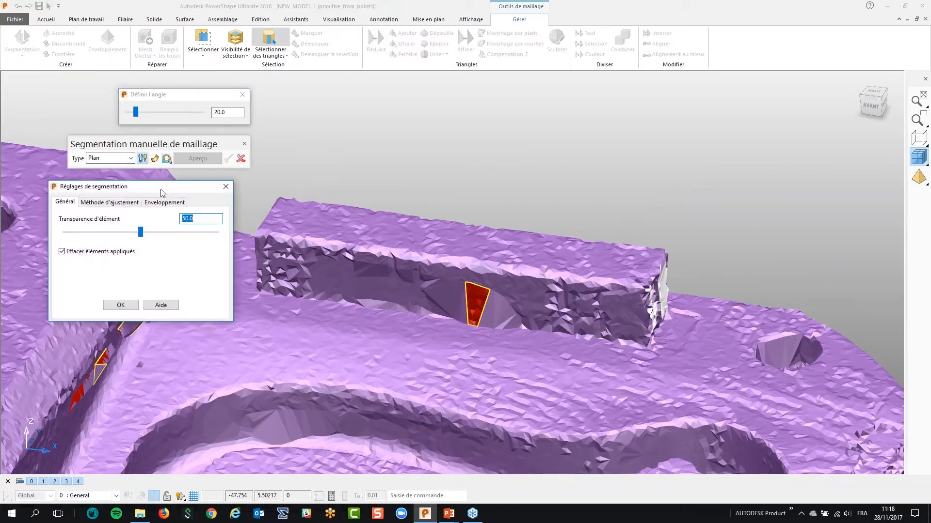
click(110, 202)
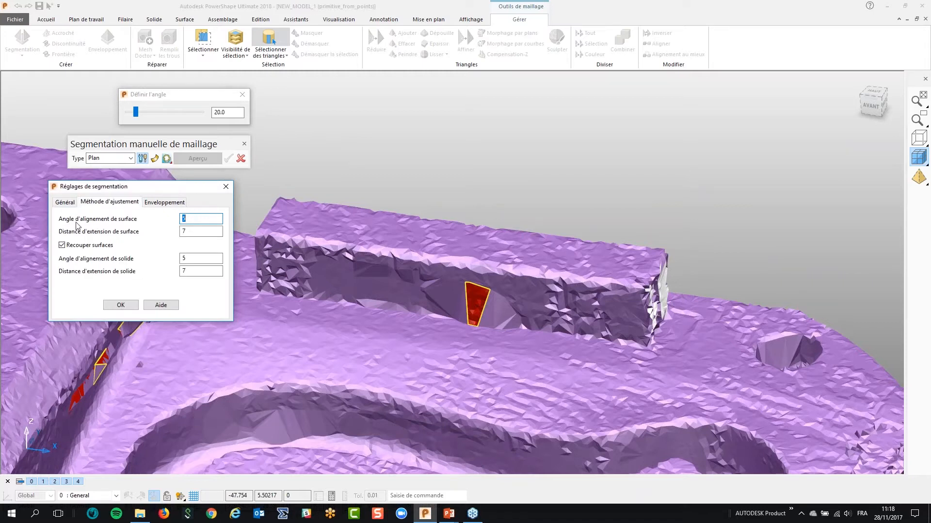
mouse_move(76, 225)
click(200, 220)
mouse_move(201, 257)
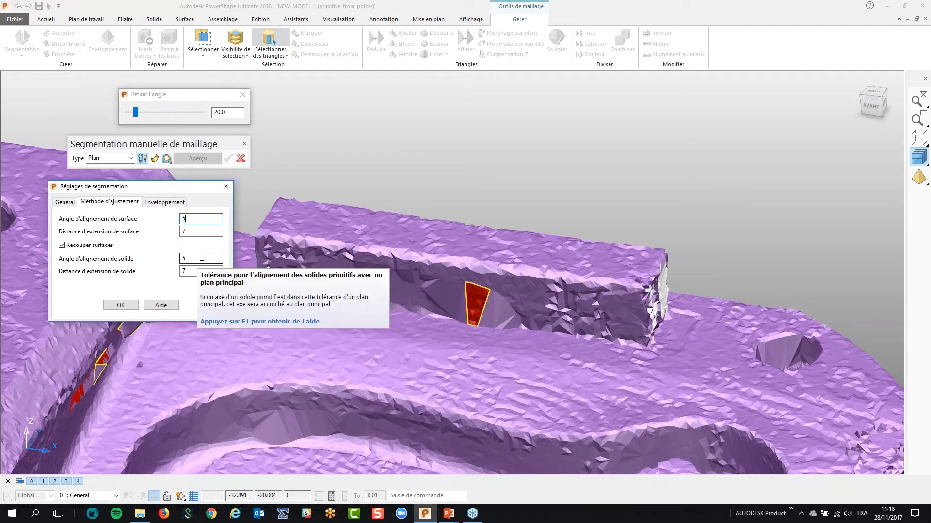
click(121, 305)
click(245, 145)
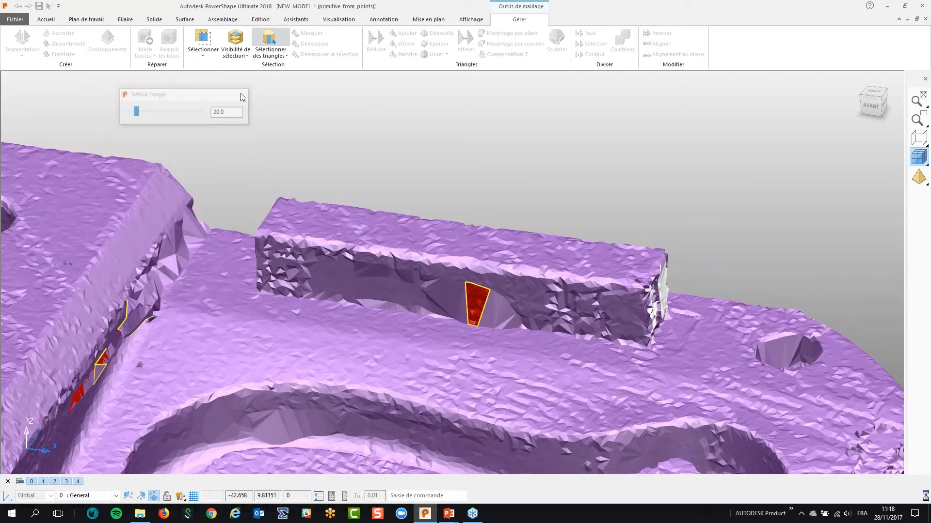
- Delete the two plane surfaces at the ends of the raised bar
click(293, 171)
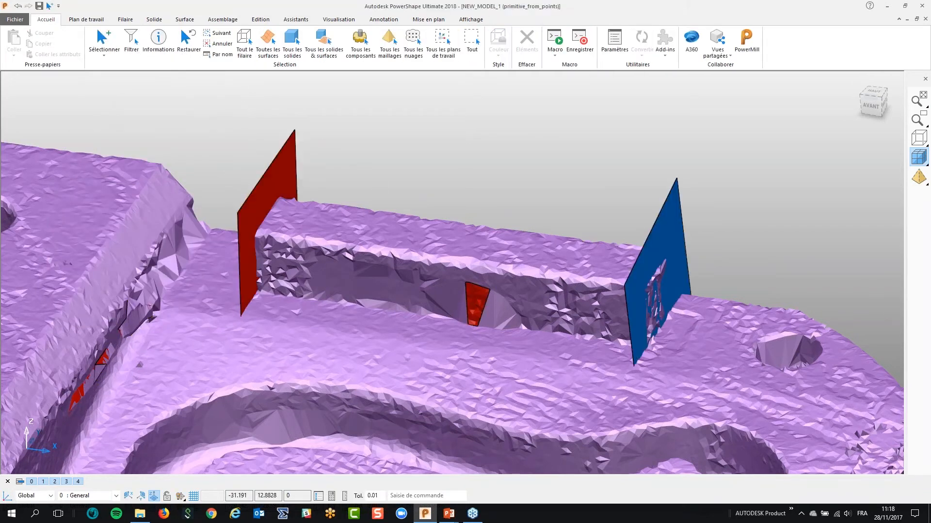
key(Delete)
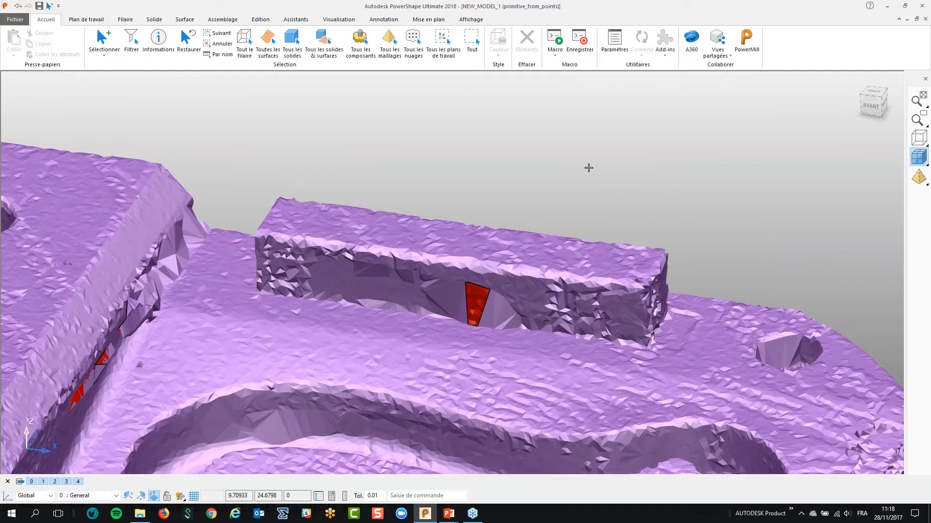
- Start manual segmentation of the mesh at the hexagonal pocket with the plane type, and check the fitting method settings
scroll(609, 149, down, 3)
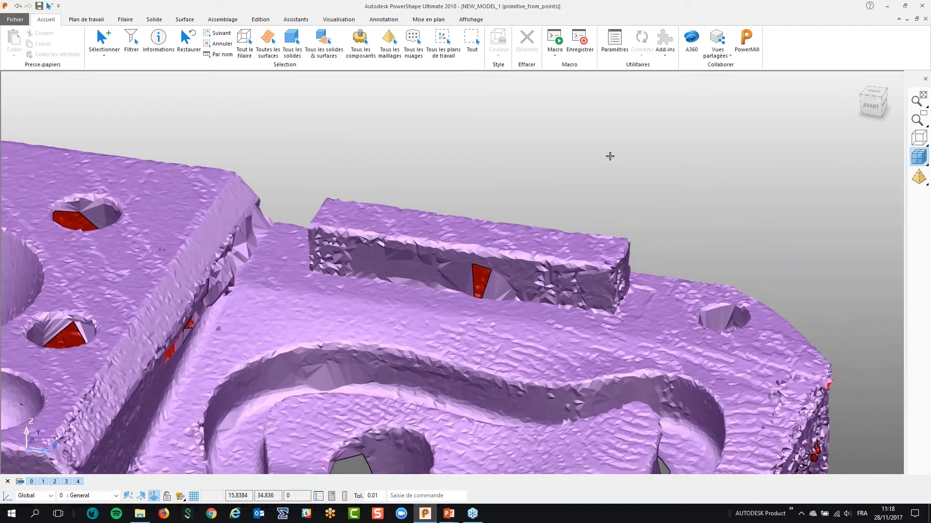
middle_drag(569, 172, 568, 184)
middle_drag(441, 187, 436, 196)
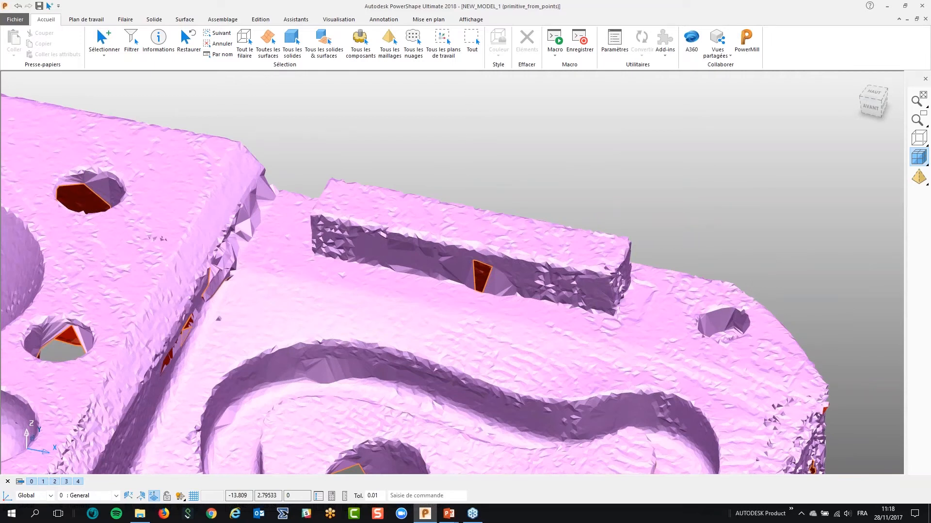
scroll(516, 229, down, 3)
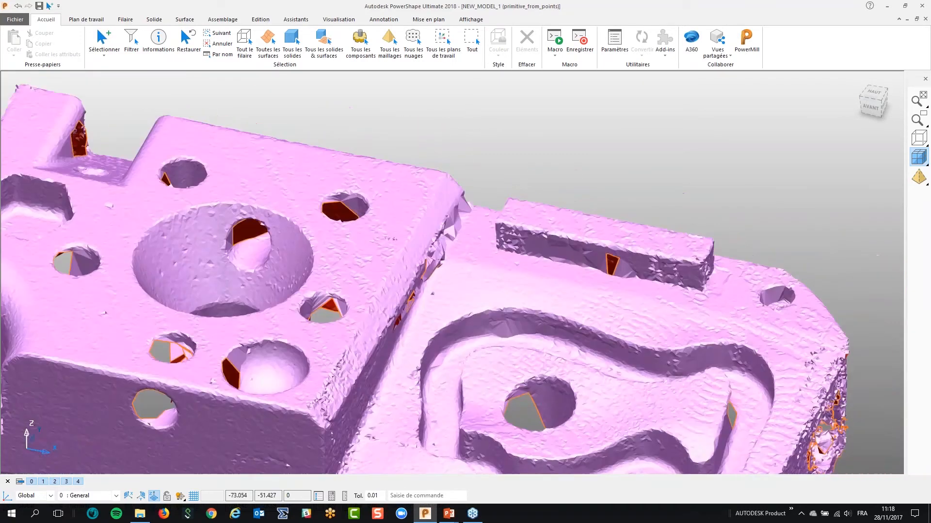
middle_drag(248, 284, 354, 360)
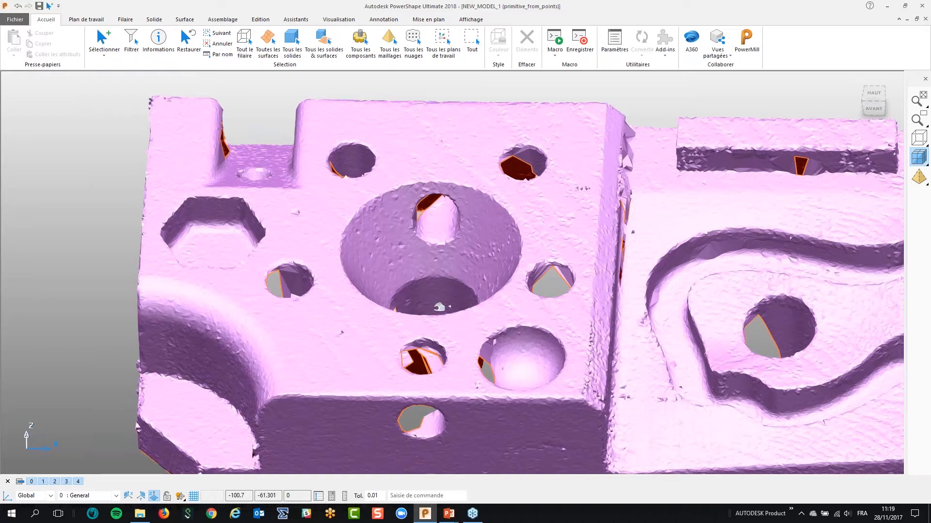
middle_drag(676, 340, 474, 209)
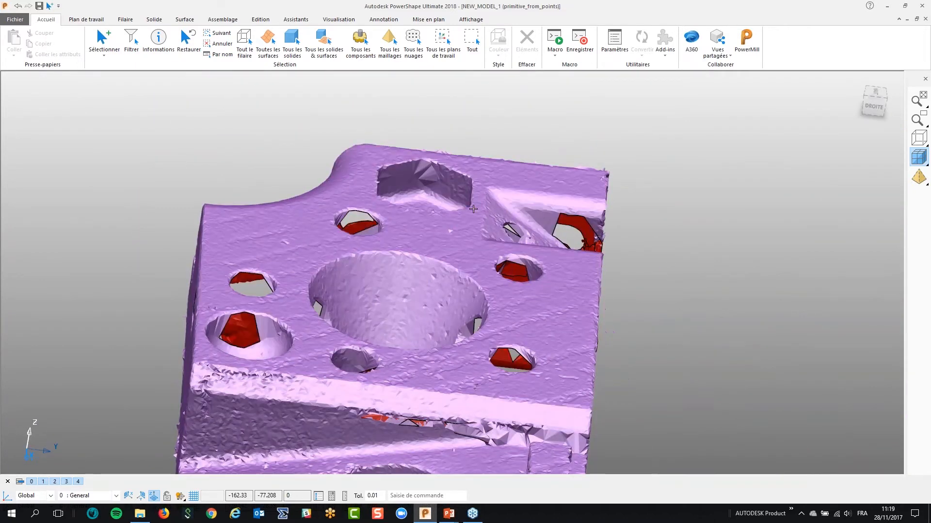
scroll(538, 246, up, 10)
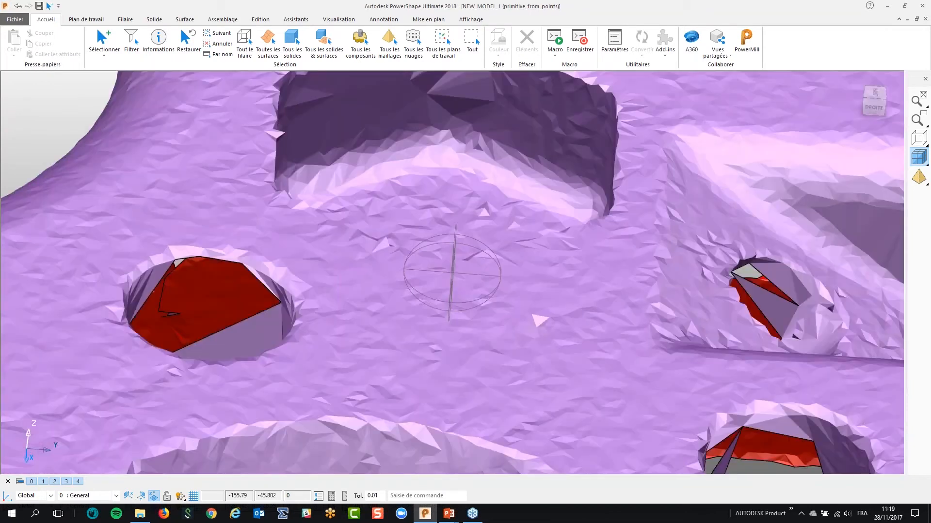
scroll(513, 255, down, 2)
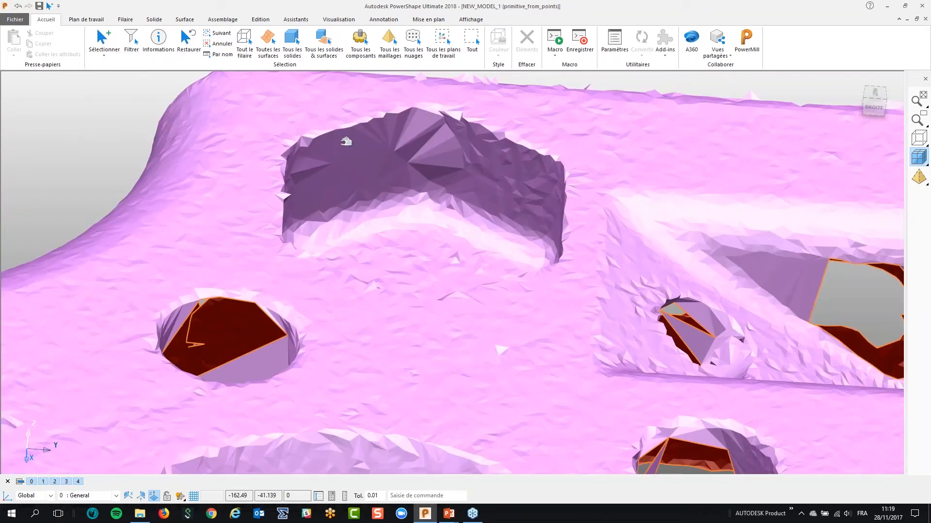
click(350, 169)
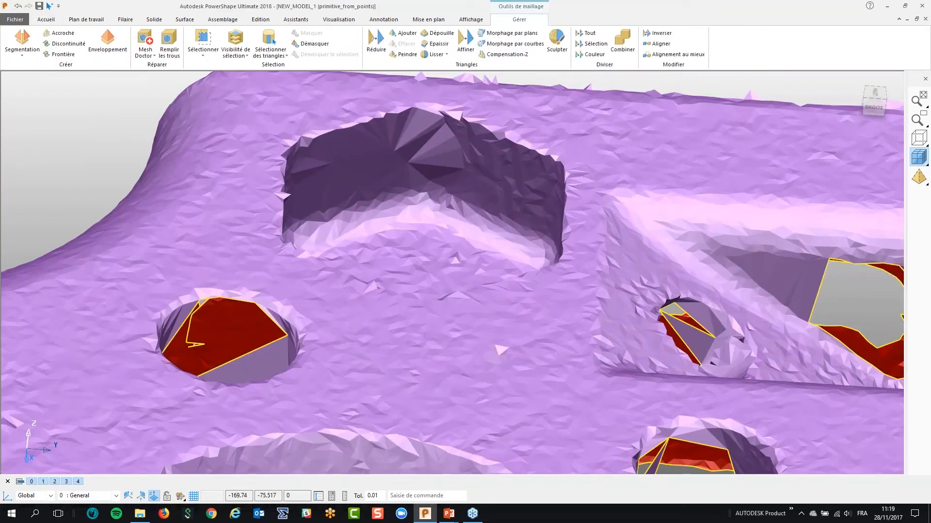
click(24, 57)
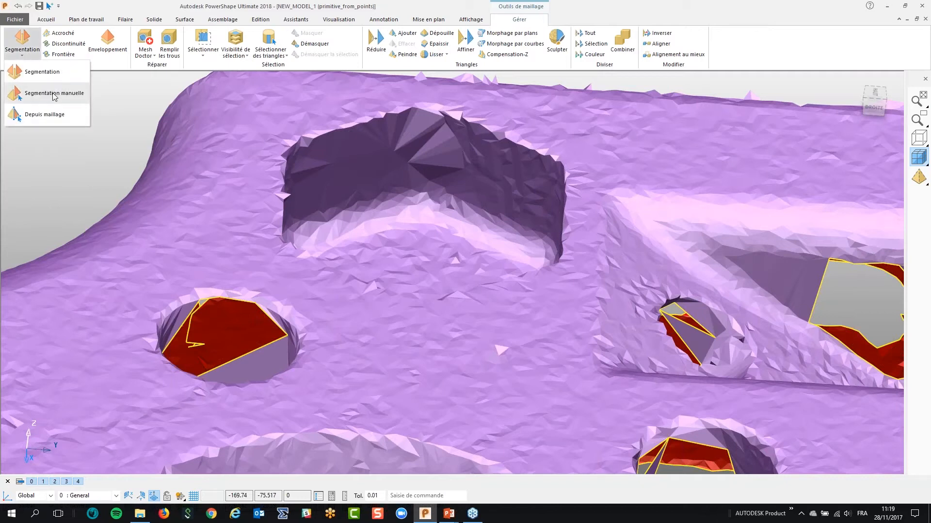
click(54, 95)
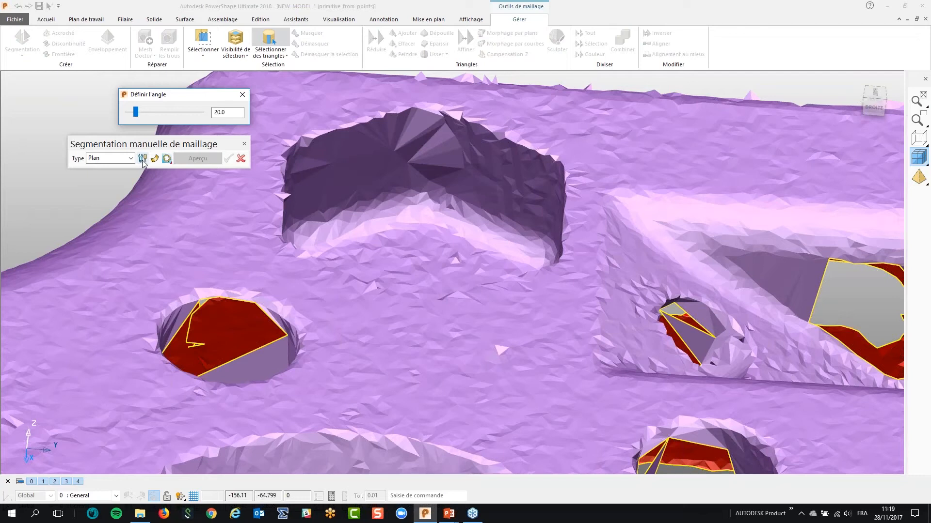
click(143, 160)
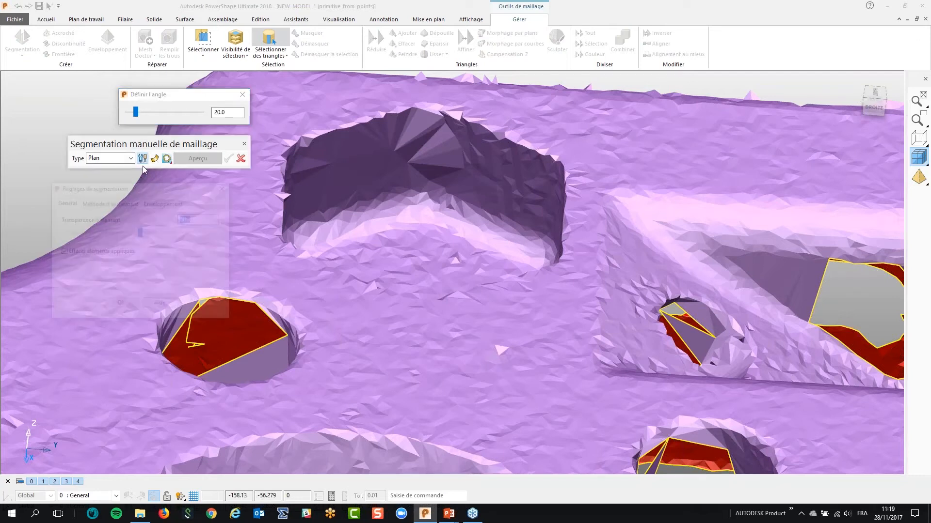
click(127, 202)
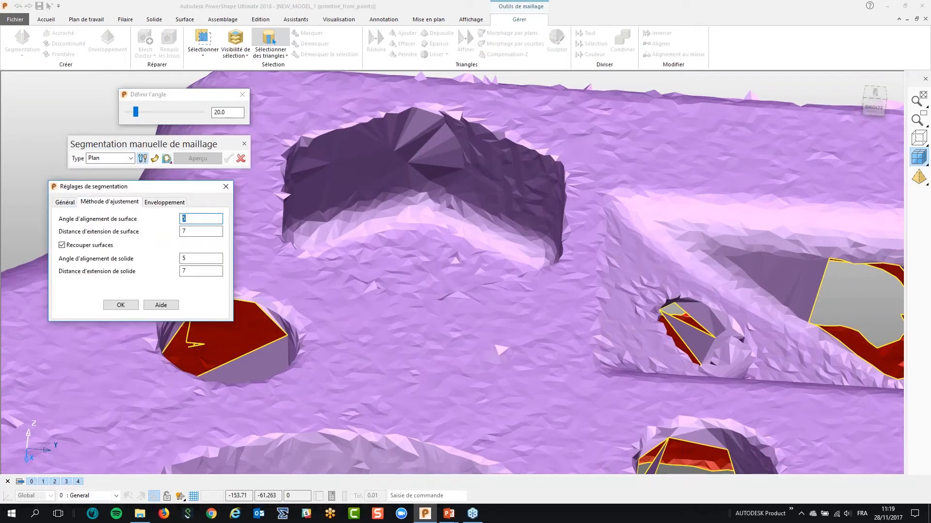
click(126, 307)
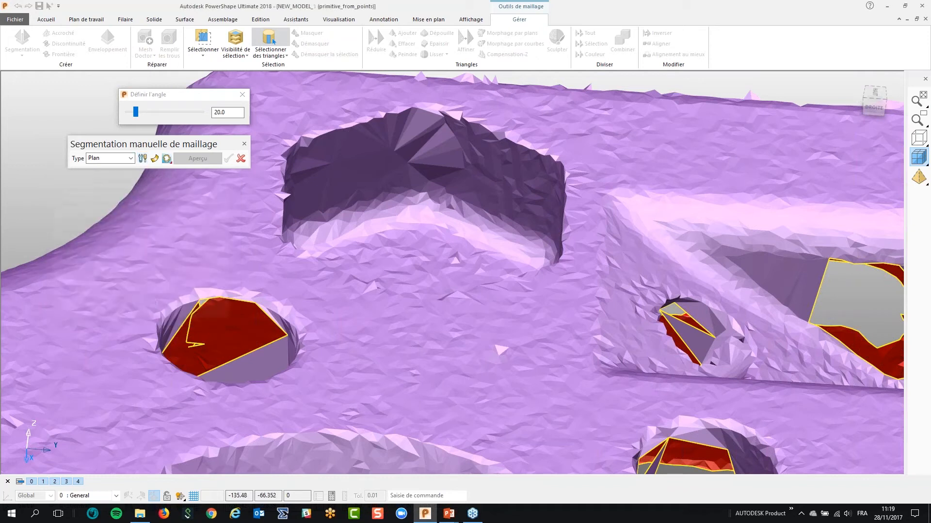
- Select the triangles of one hexagonal pocket wall, and preview and apply the plane fitted to them
click(363, 166)
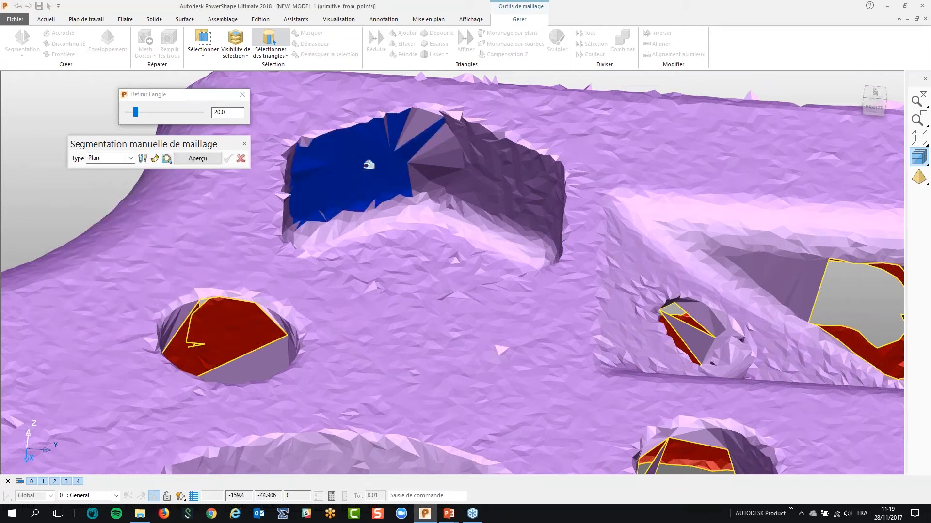
click(298, 211)
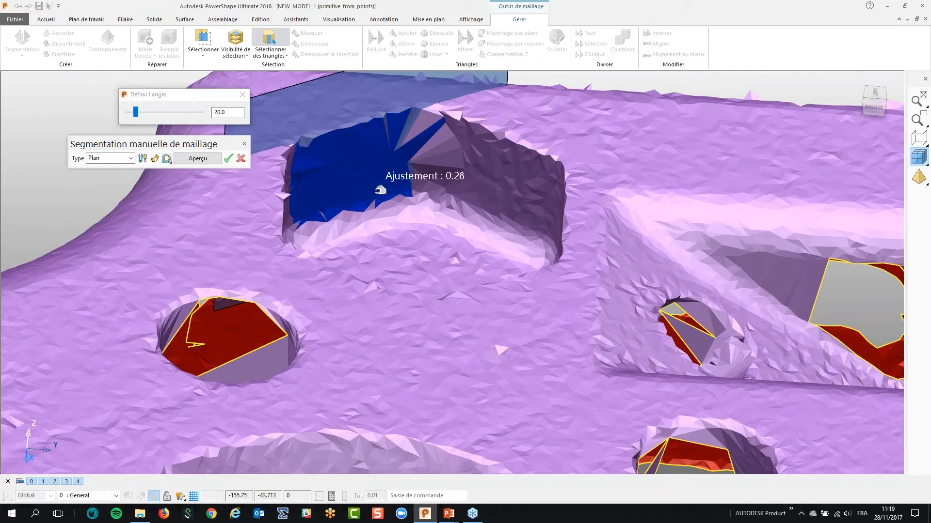
click(363, 184)
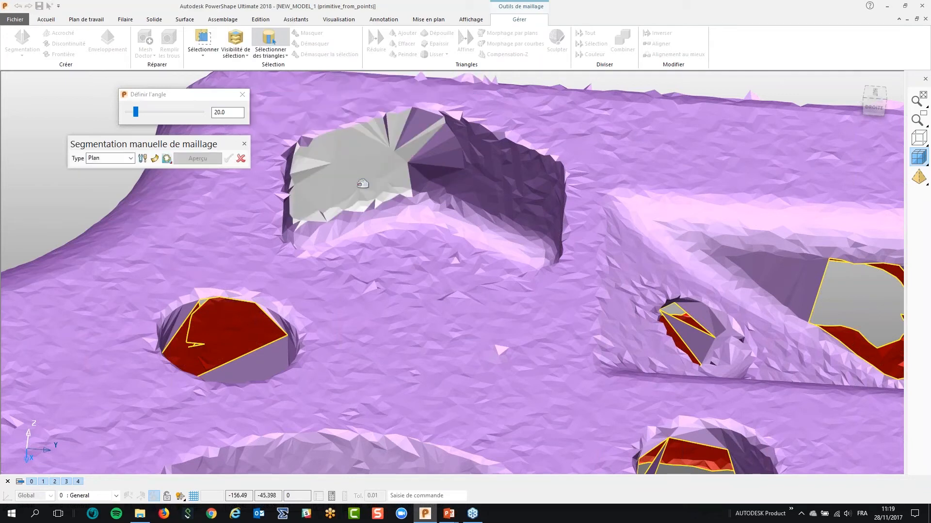
- Fit and apply a plane on the opposite wall of the hexagonal pocket, and close the manual segmentation
scroll(363, 184, down, 5)
middle_drag(383, 288, 467, 269)
scroll(422, 229, up, 5)
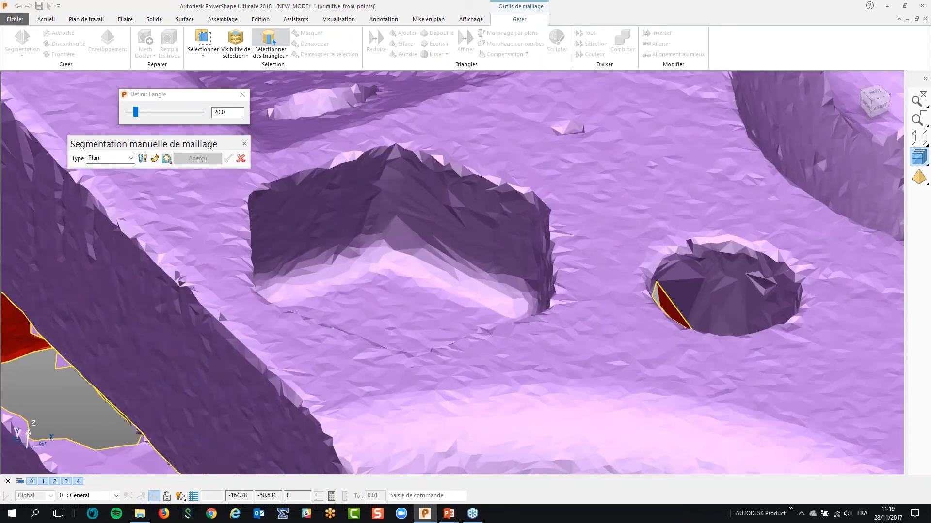
click(456, 251)
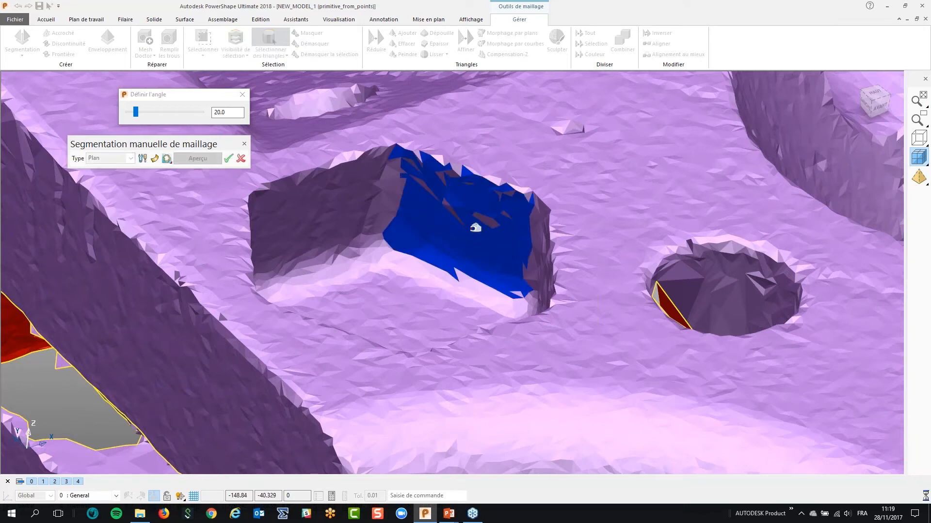
key(Return)
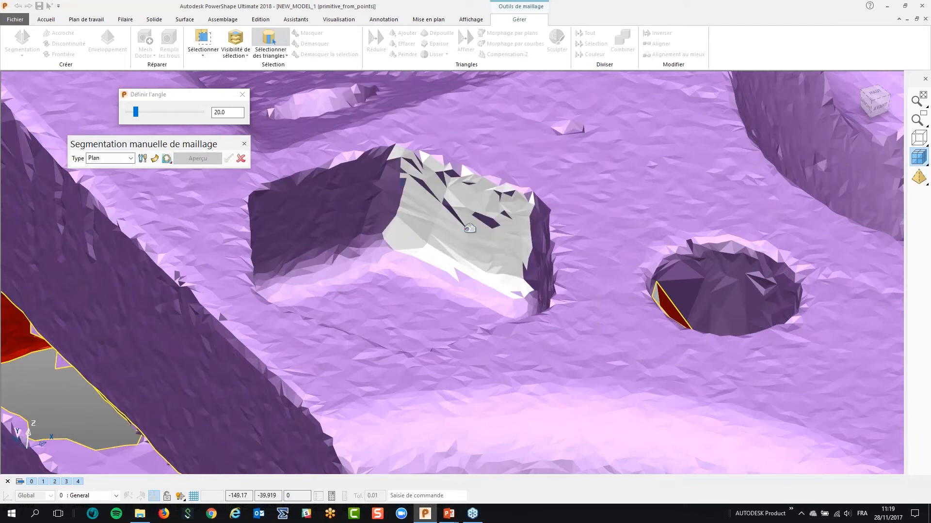
click(243, 144)
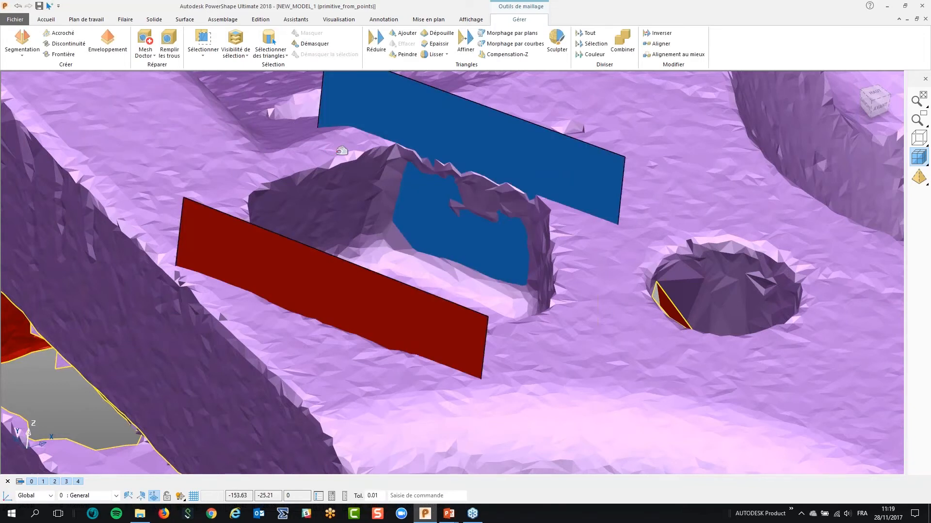
- Remove the scanned mesh from view, keeping only the two plane surfaces fitted to the hexagonal pocket
scroll(353, 151, down, 4)
click(301, 126)
mouse_move(407, 313)
middle_down()
mouse_move(112, 318)
mouse_move(406, 276)
middle_up()
click(406, 276)
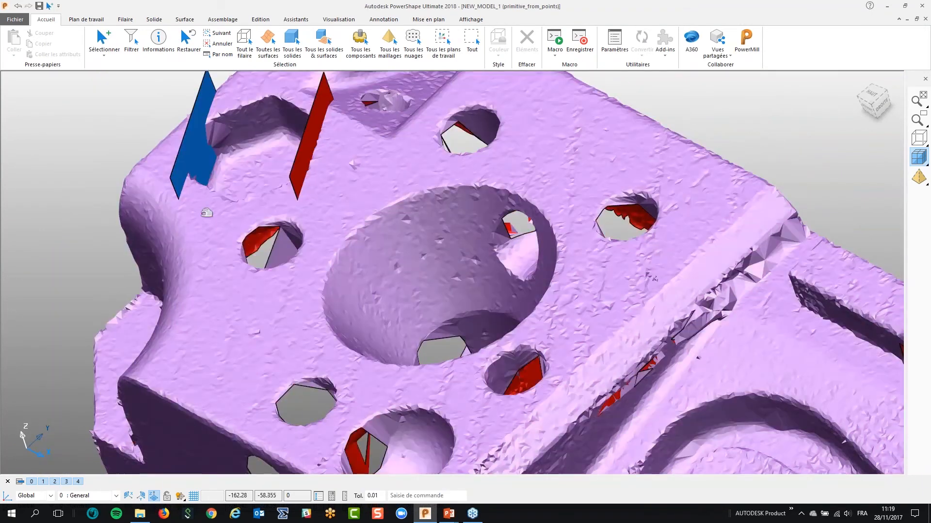
key(Delete)
- Create an aligned workplane at the key point in the middle of the blue plane surface
middle_drag(305, 314, 242, 301)
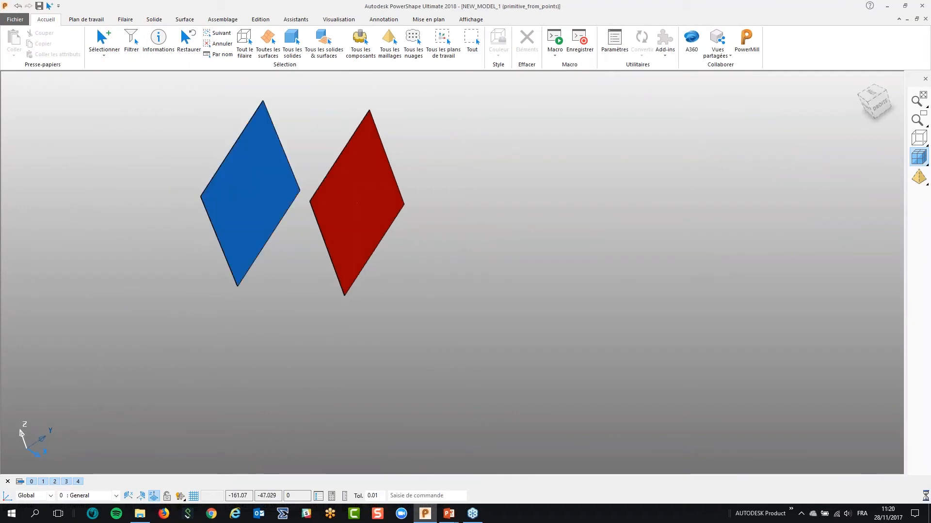
click(250, 130)
click(209, 99)
click(86, 19)
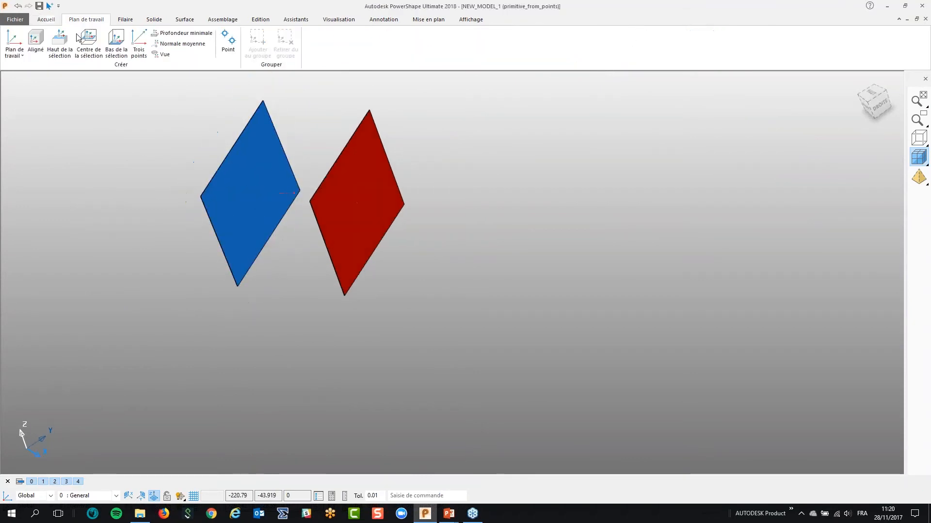
click(35, 41)
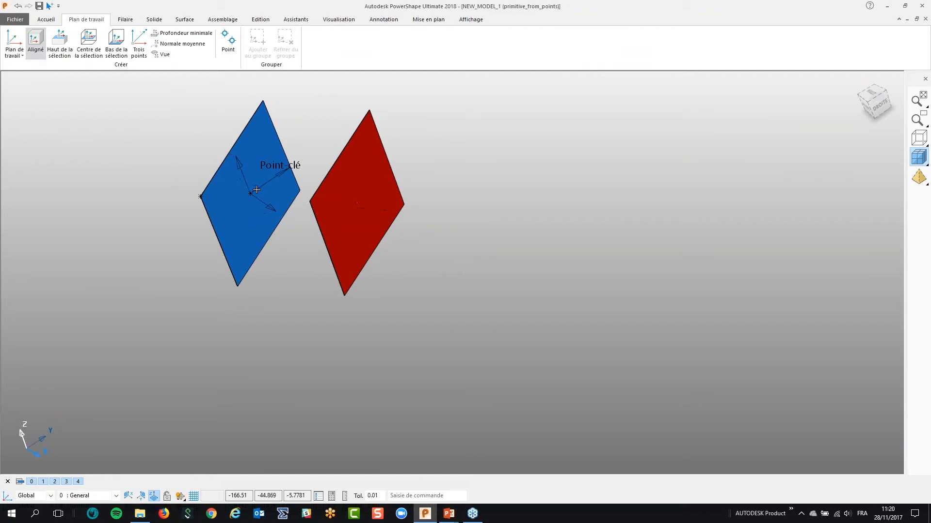
click(254, 193)
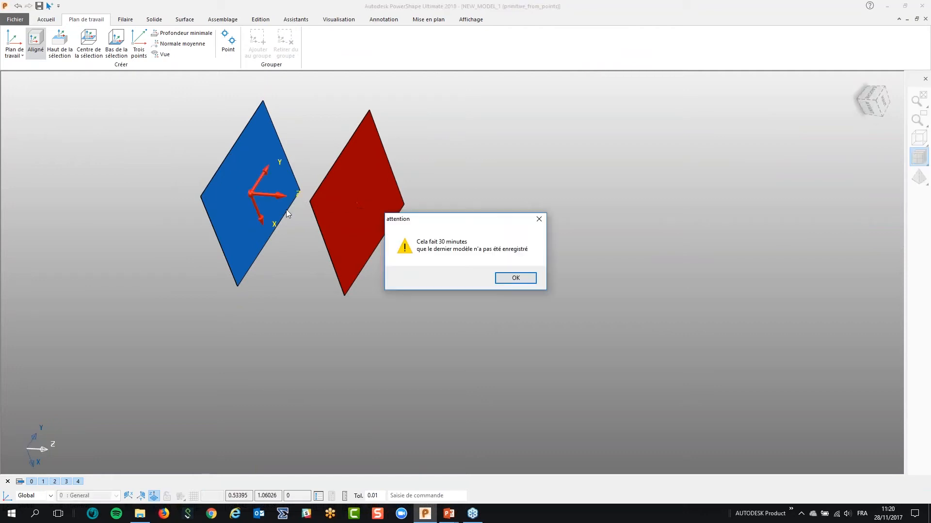
- Dismiss the save reminder and examine how parallel the two fitted planes are in the left view of the workplane
click(534, 281)
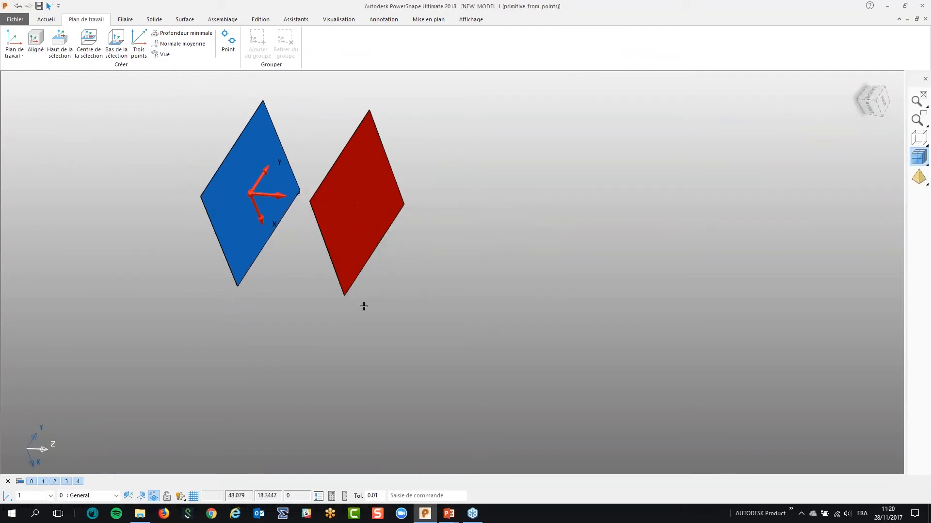
key(4)
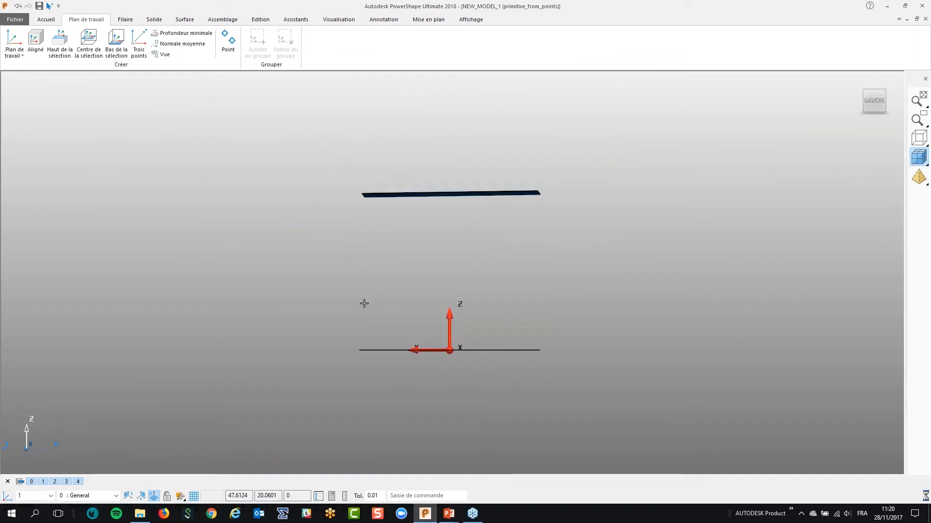
scroll(499, 274, up, 1)
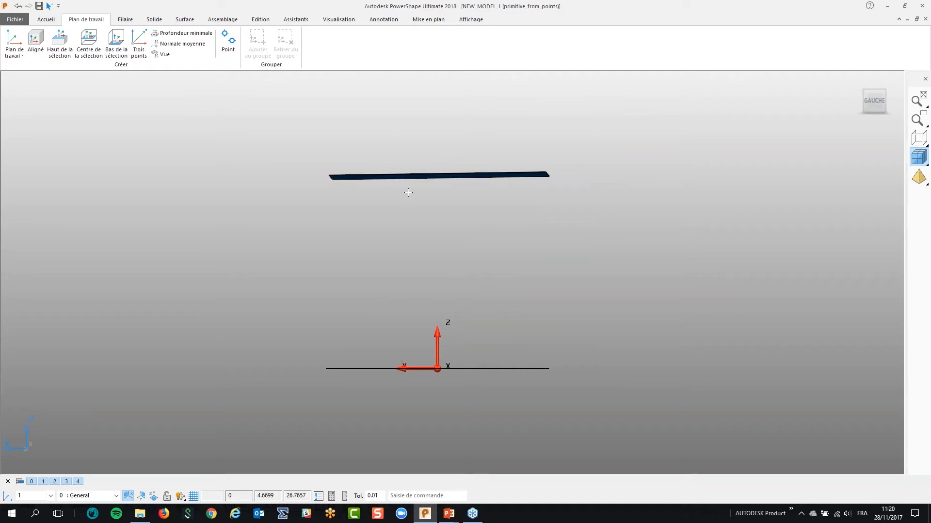
scroll(466, 178, up, 2)
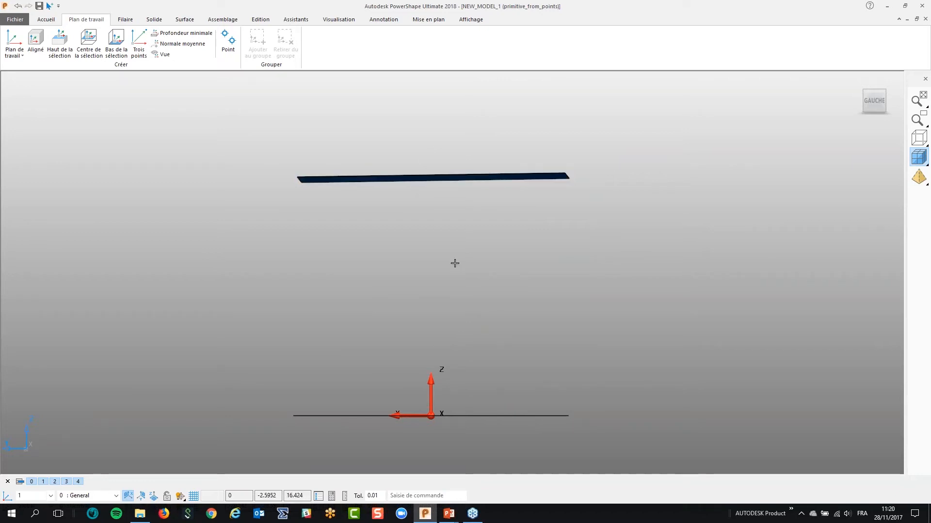
scroll(450, 369, down, 1)
scroll(451, 201, up, 2)
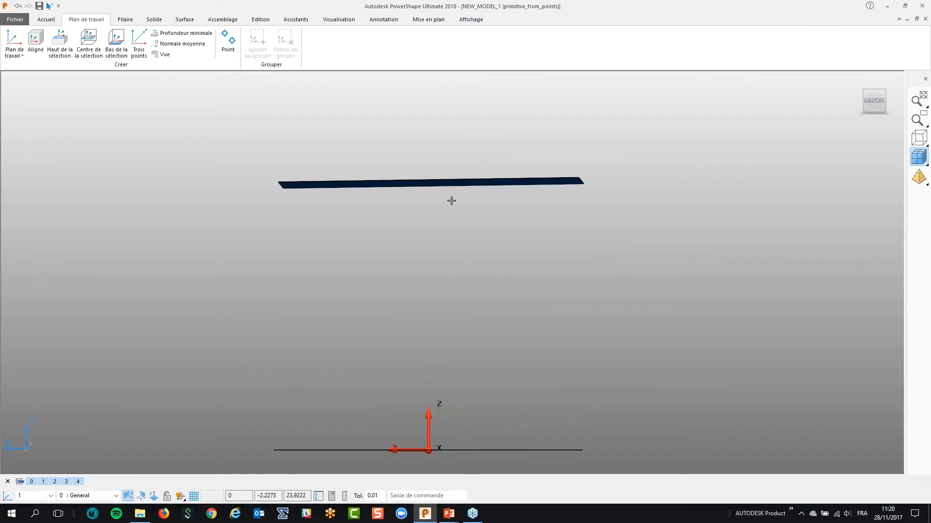
scroll(451, 201, down, 1)
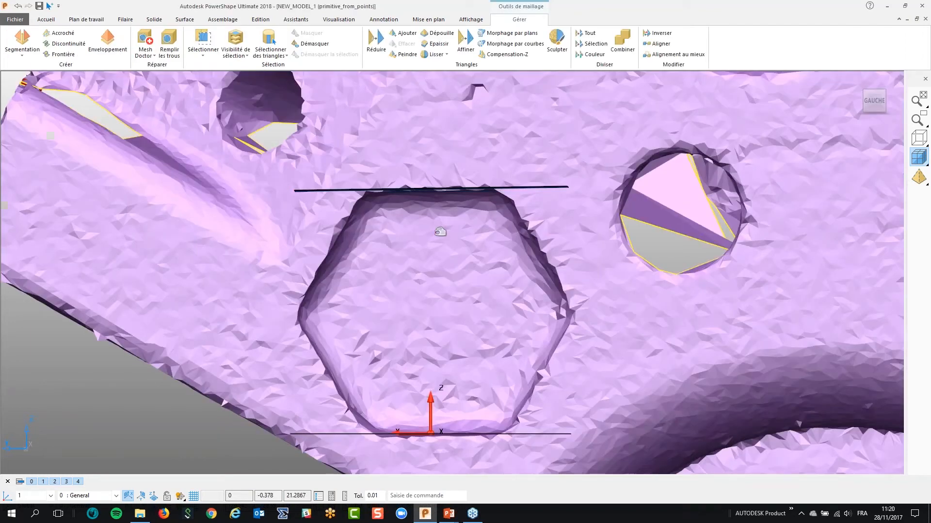
- Delete the fitted plane on the hexagonal pocket wall facing the workplane
middle_drag(532, 276, 548, 257)
click(85, 197)
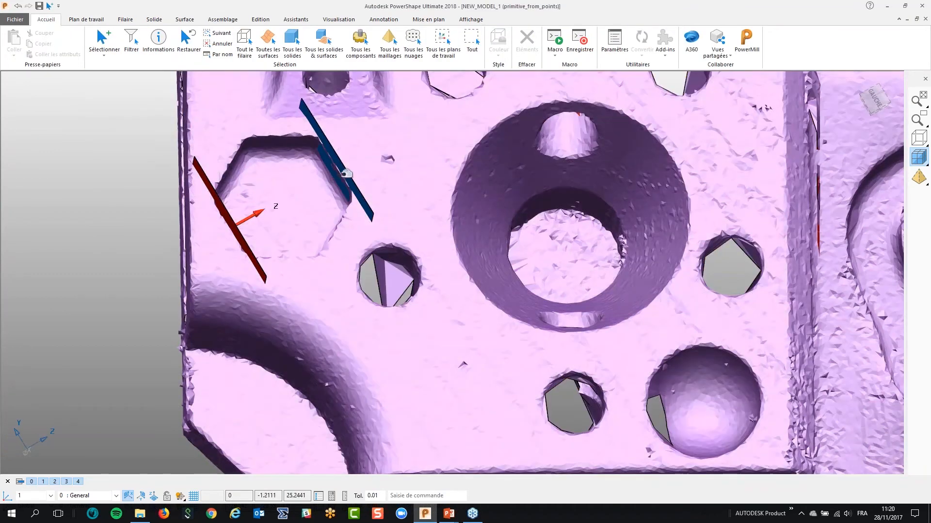
click(349, 171)
key(Delete)
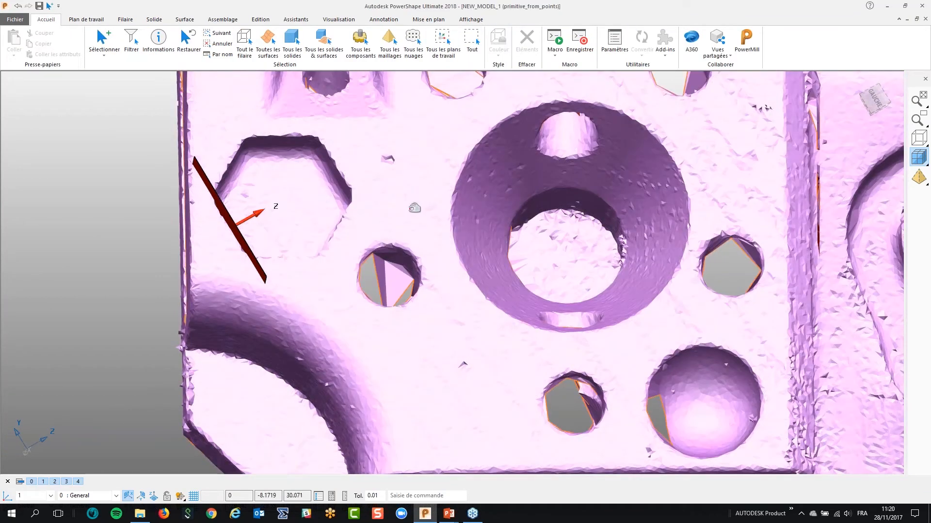
- Switch the active workplane to Global and leave the scanned mesh deselected
scroll(452, 273, down, 3)
middle_drag(92, 342, 132, 275)
click(50, 495)
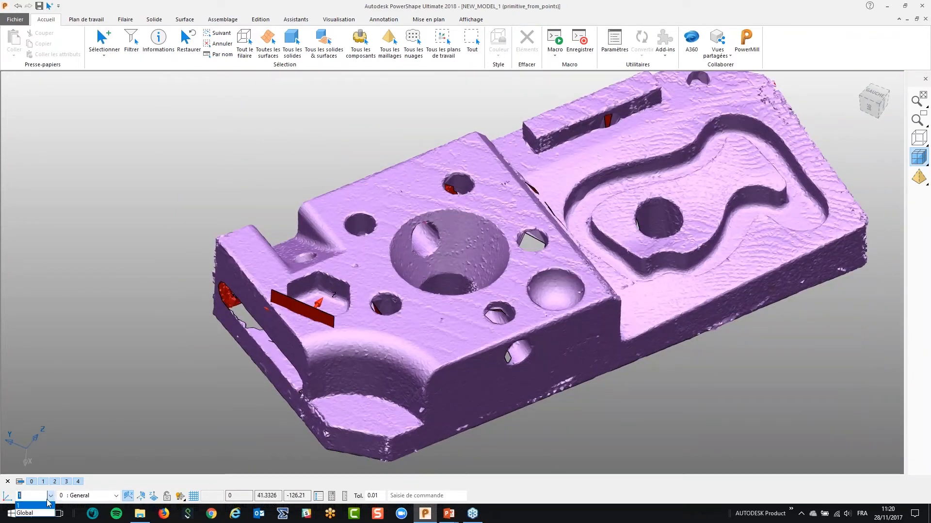
click(25, 513)
scroll(343, 312, up, 5)
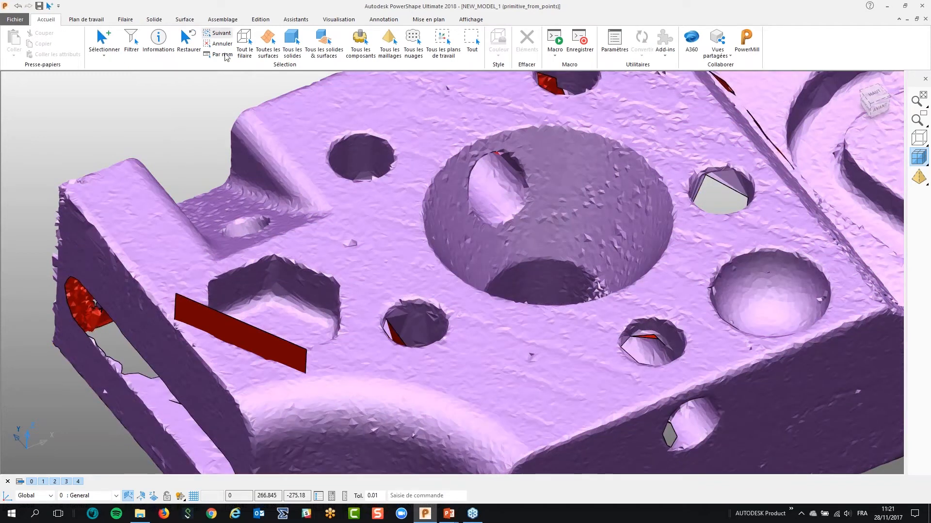
click(390, 43)
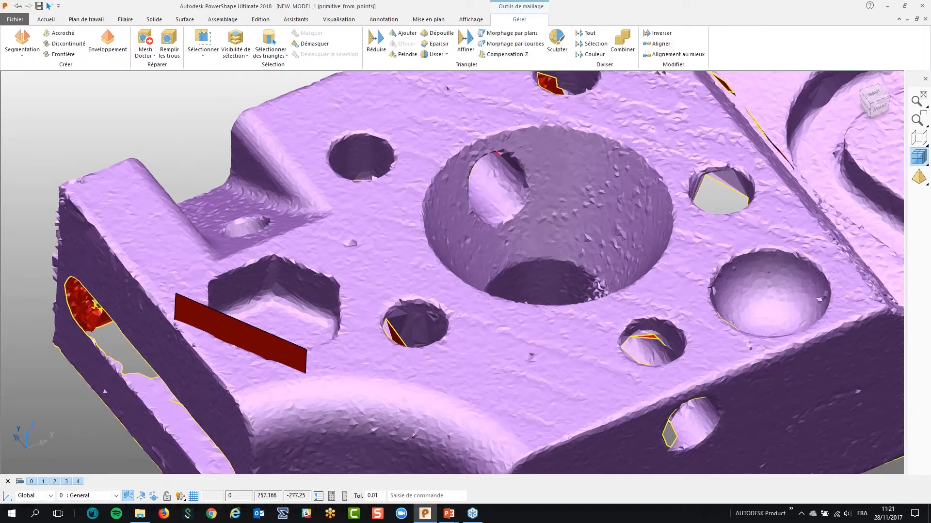
key(Escape)
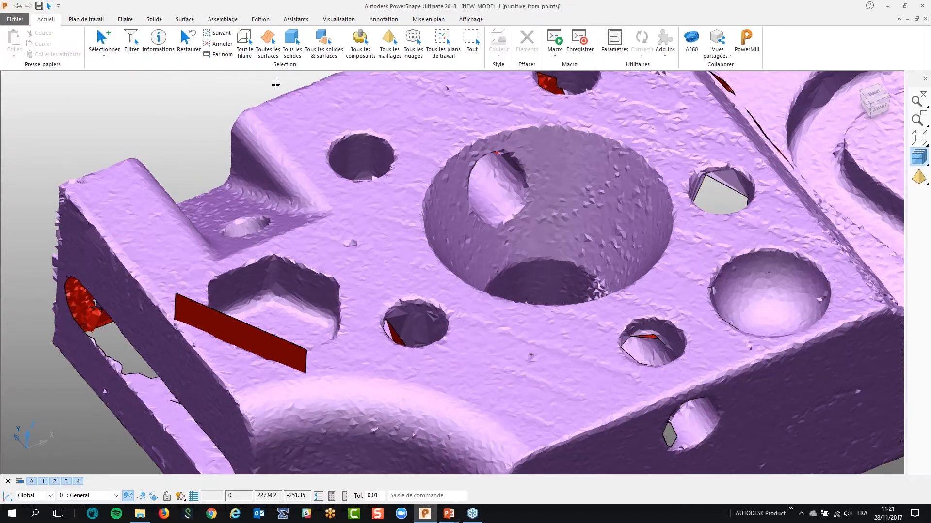
- Start creating primitives from points and place the dialog clear of the hexagonal pocket
click(296, 21)
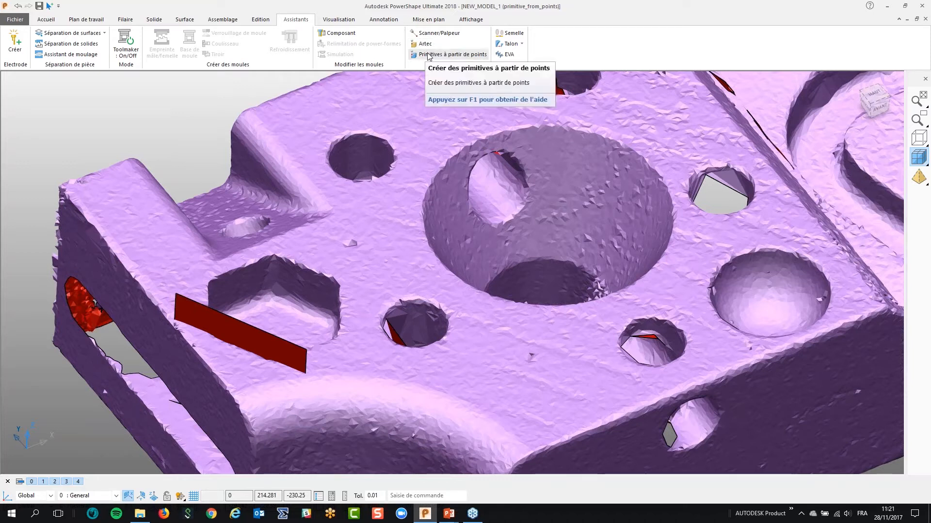
click(467, 56)
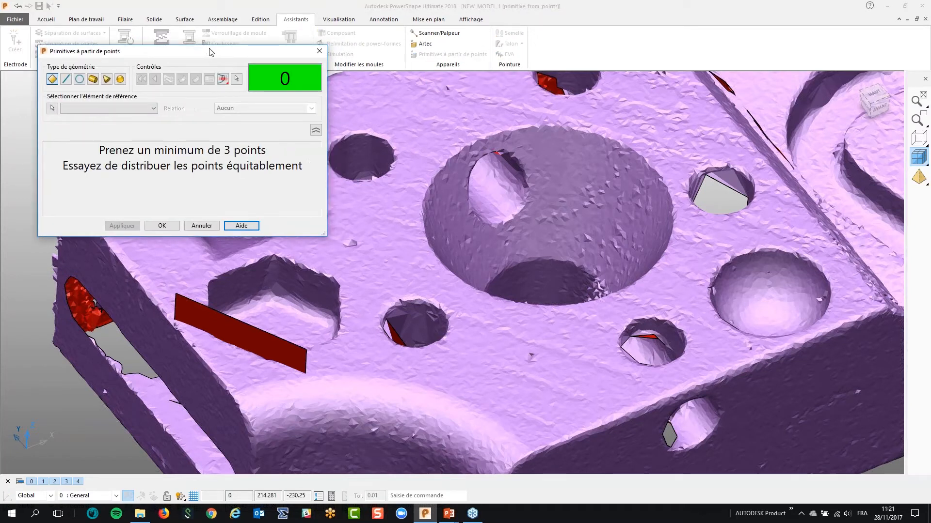
scroll(646, 248, down, 3)
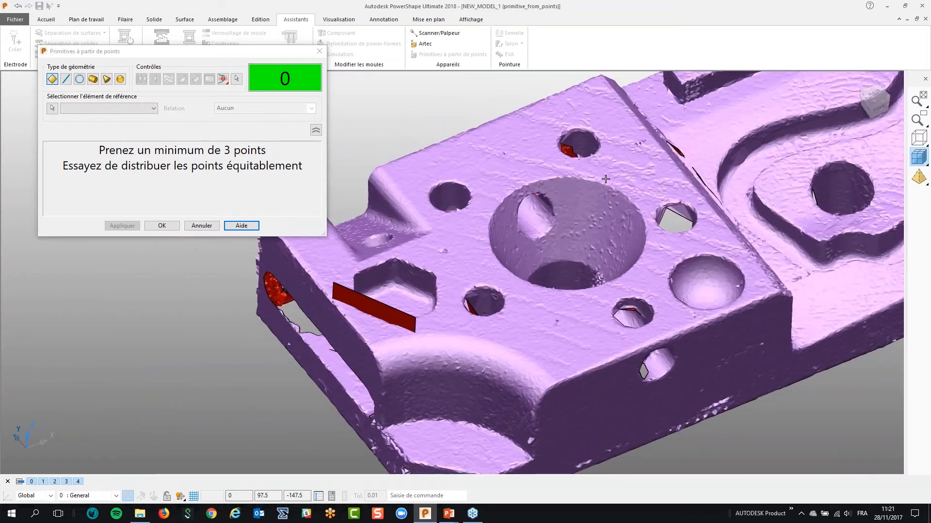
middle_drag(310, 301, 301, 282)
mouse_move(162, 57)
mouse_down()
mouse_move(174, 59)
mouse_move(161, 59)
mouse_up()
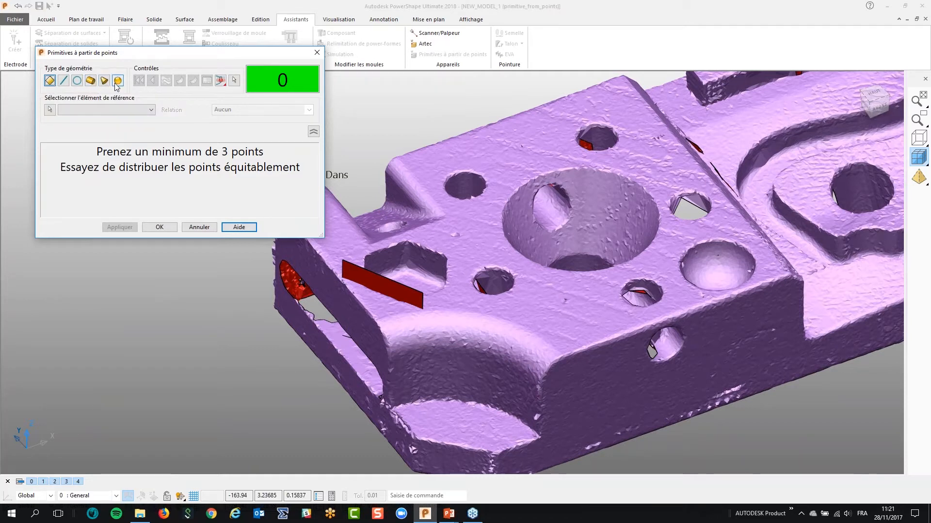
drag(227, 57, 219, 58)
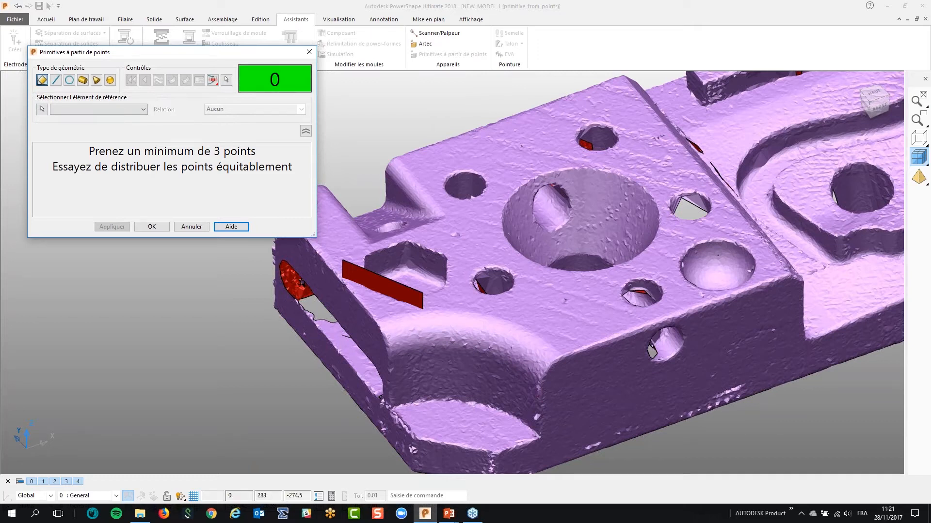
scroll(318, 287, up, 4)
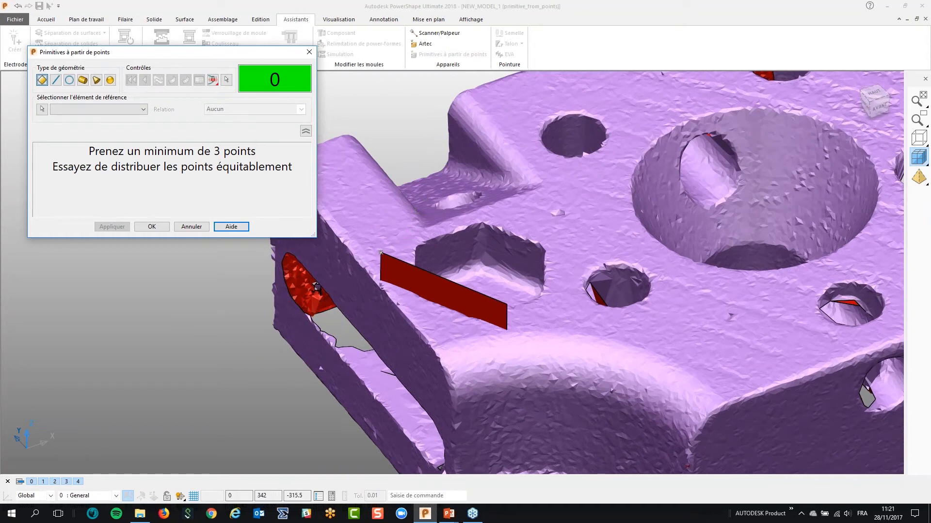
scroll(528, 252, up, 2)
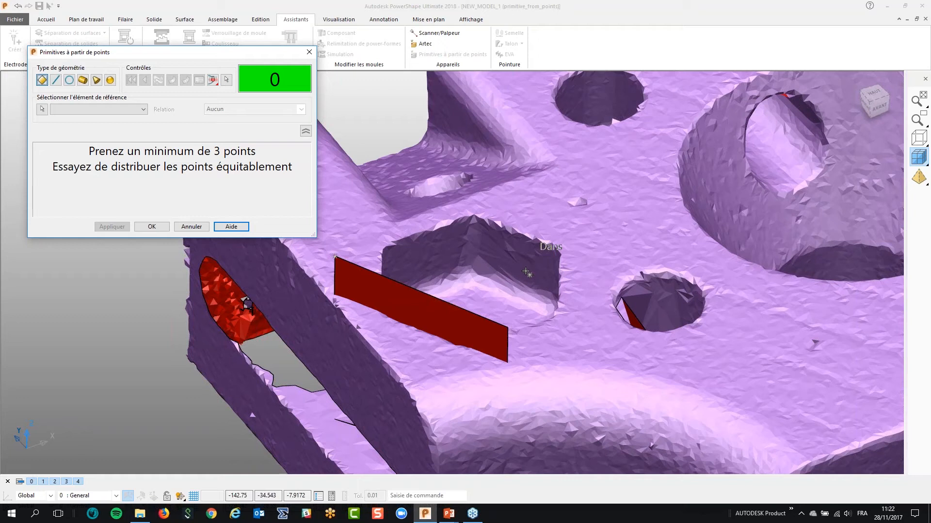
drag(220, 57, 216, 63)
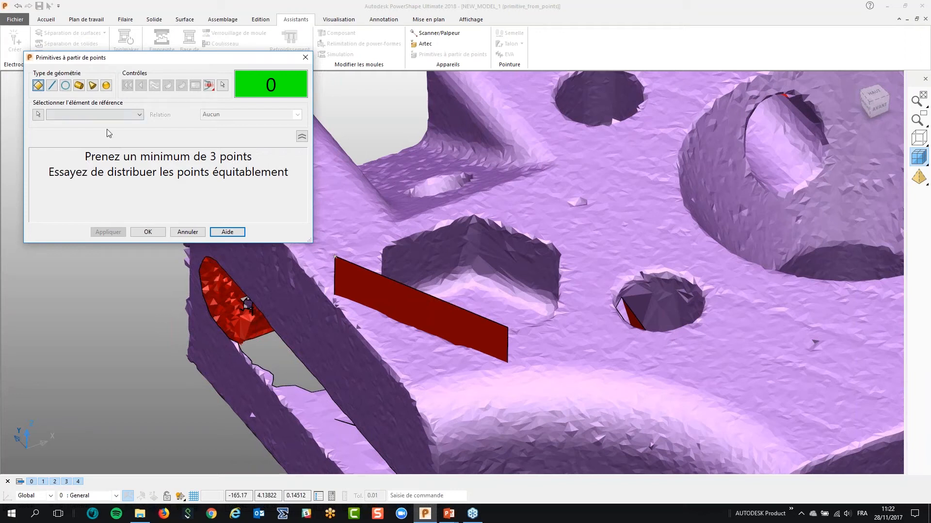
- Review the point requirements for the cylinder, sphere and cone primitives, and return to the plane type
click(79, 85)
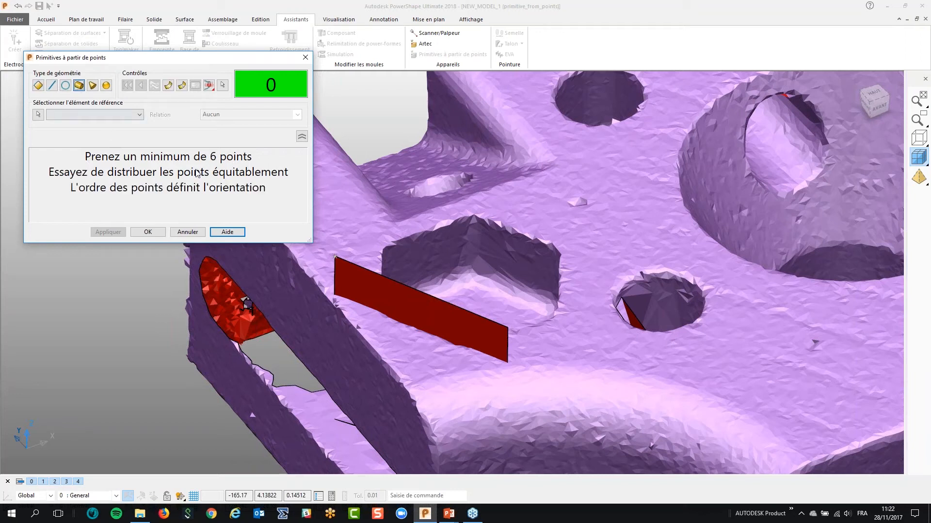
click(106, 85)
click(92, 86)
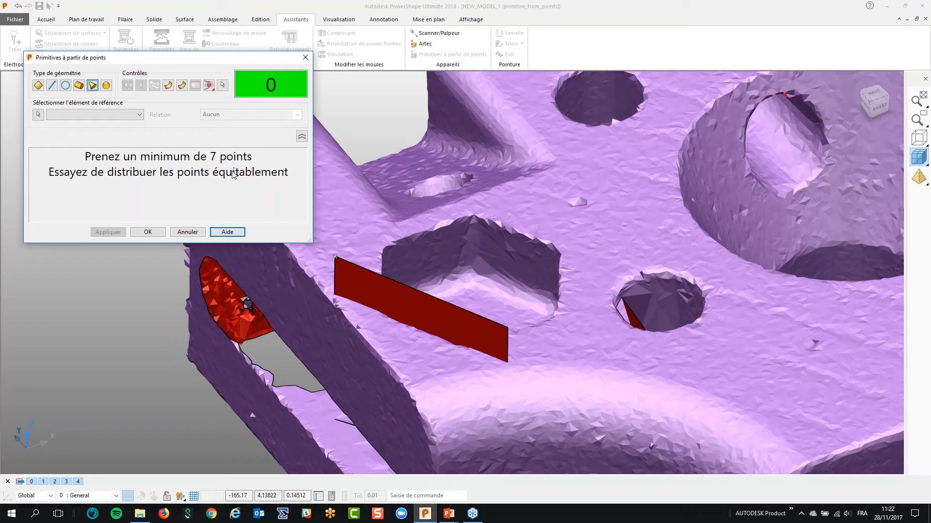
click(38, 86)
- Set the remaining red plane beside the hexagonal pocket as the reference element, with the relation Perpendiculaire
middle_drag(577, 199, 338, 192)
scroll(337, 193, up, 1)
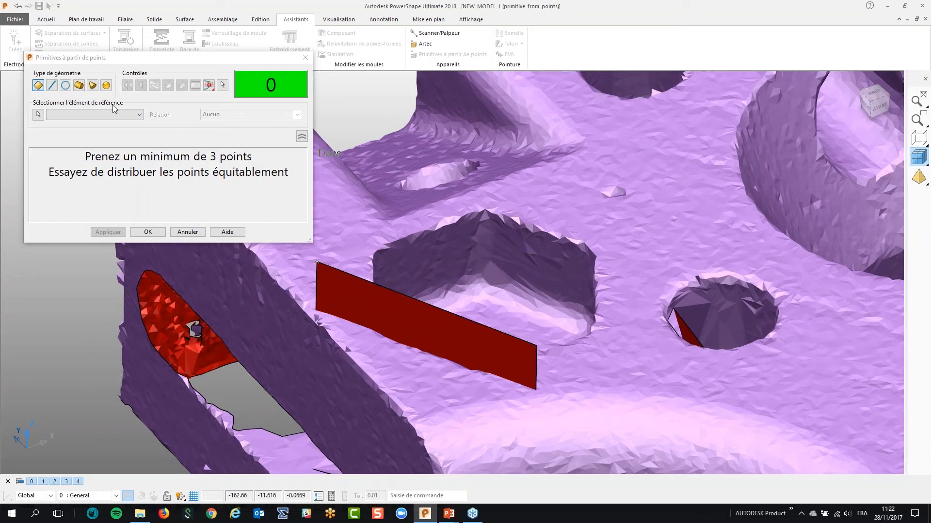
click(39, 116)
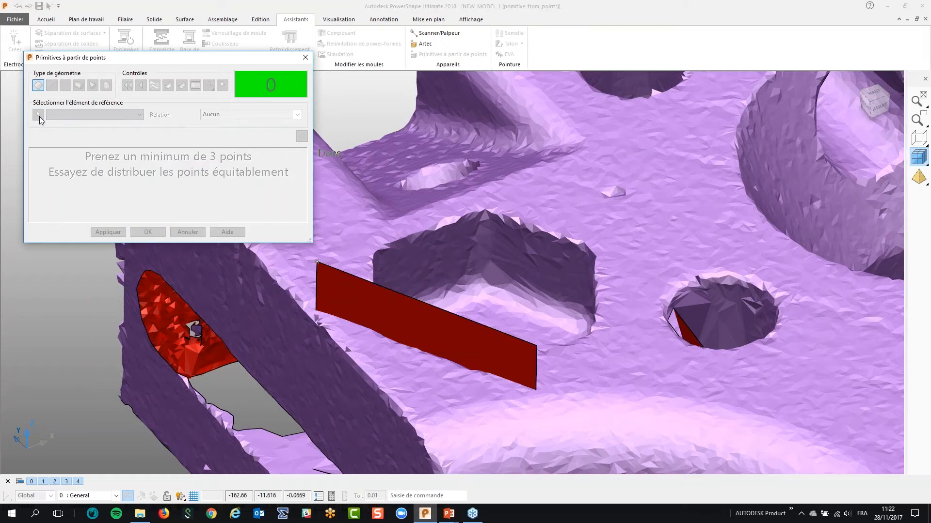
click(399, 316)
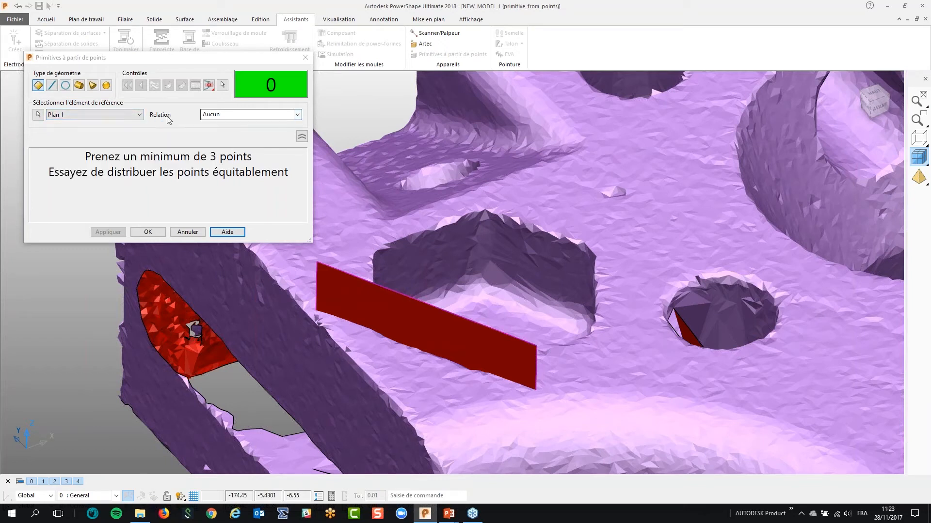
click(299, 117)
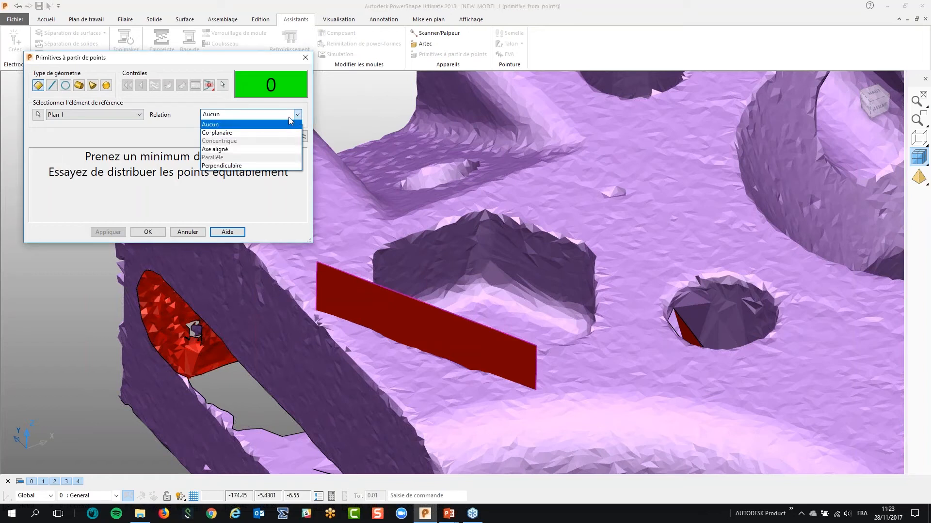
click(236, 166)
drag(247, 60, 262, 64)
click(258, 120)
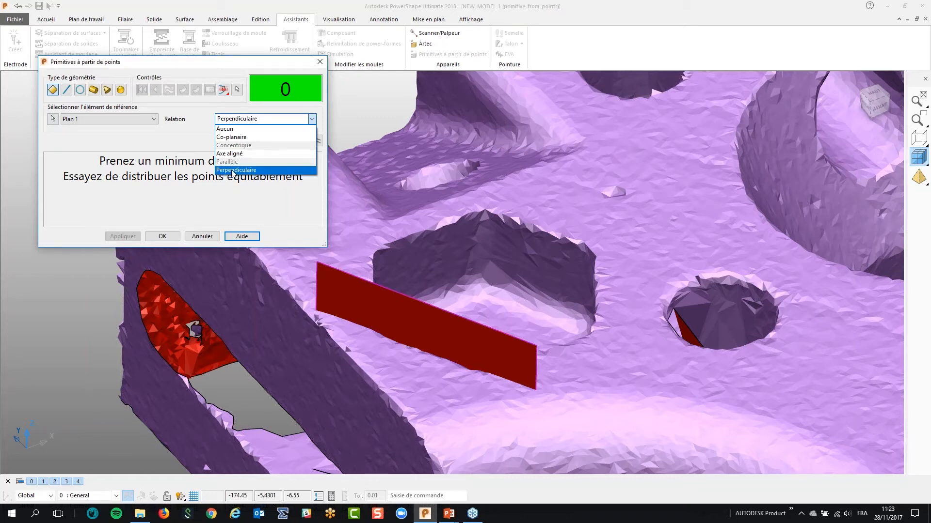
click(233, 170)
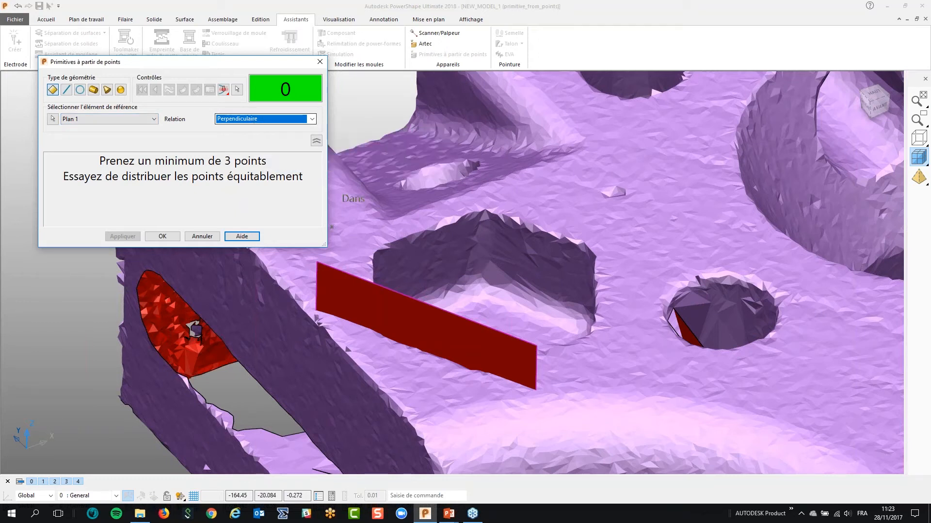
- Pick three points on the hexagonal pocket wall opposite the reference plane to define a new plane
scroll(682, 292, up, 2)
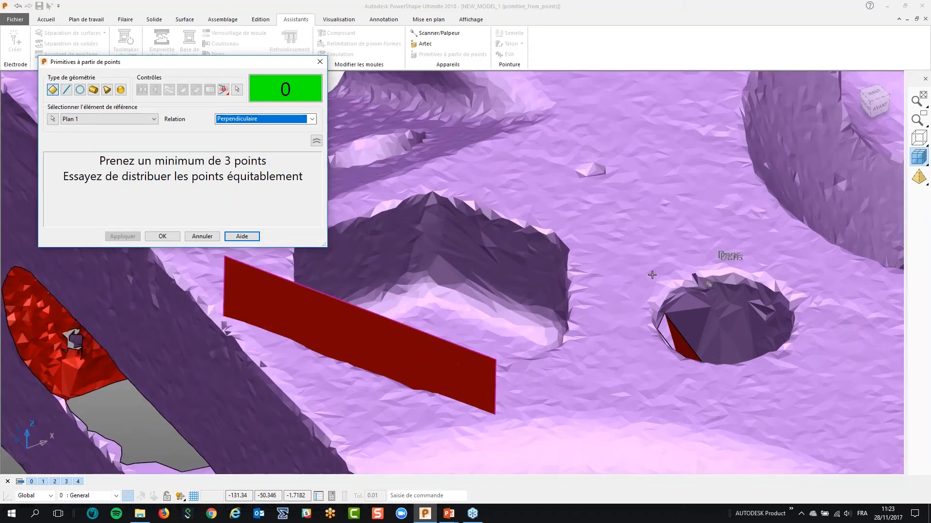
click(454, 216)
click(551, 252)
click(552, 303)
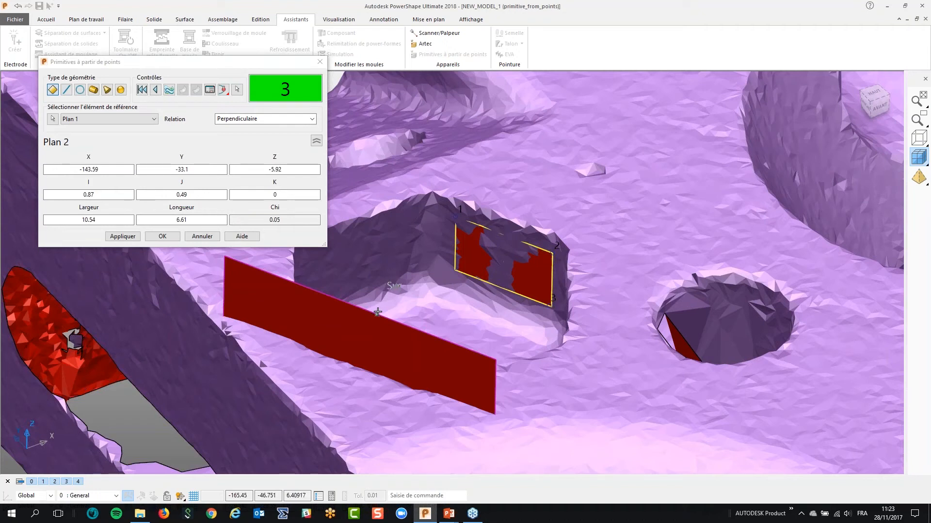
- Add two more points to the new plane, near the wall's inner corner and at its middle
scroll(528, 249, up, 3)
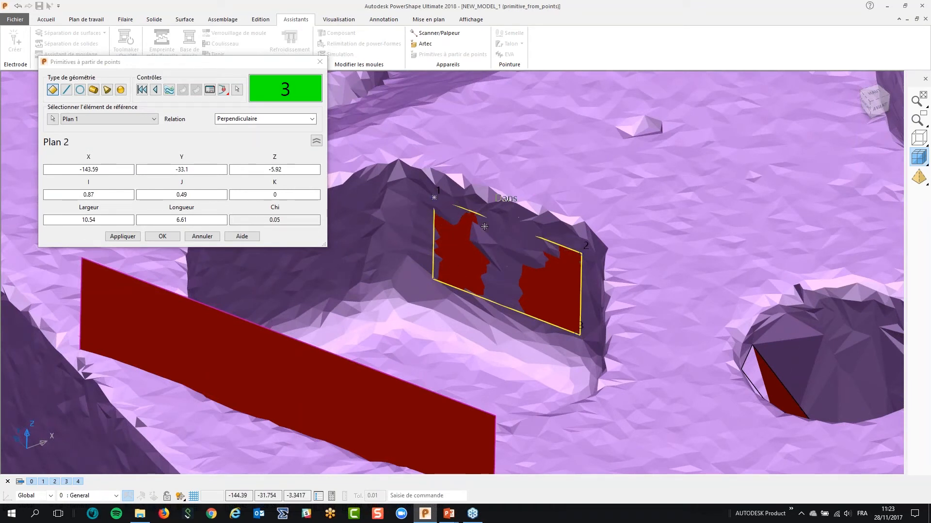
click(420, 256)
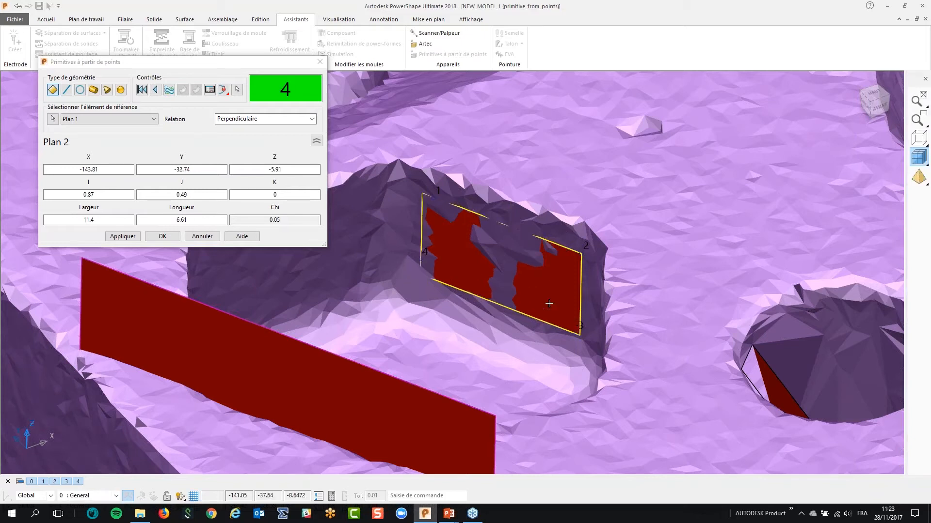
click(498, 277)
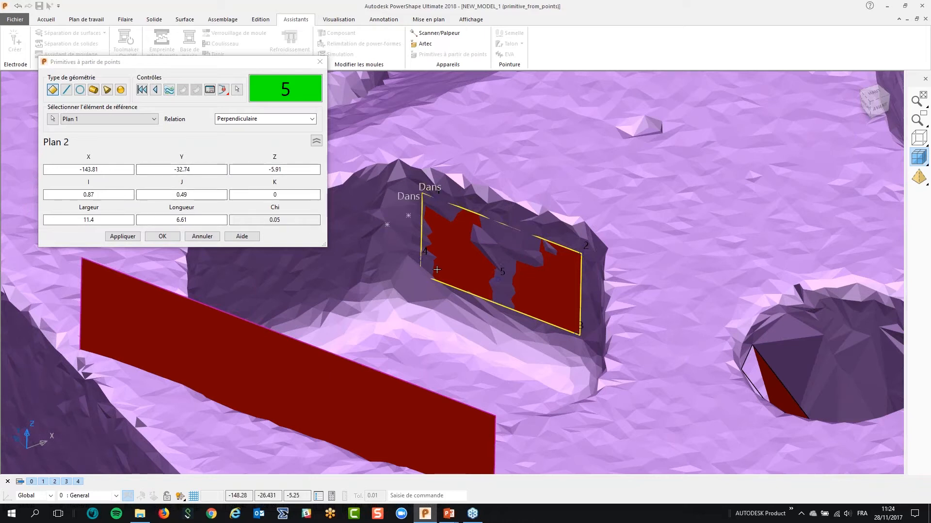
scroll(504, 215, down, 1)
scroll(504, 214, down, 4)
scroll(490, 276, up, 2)
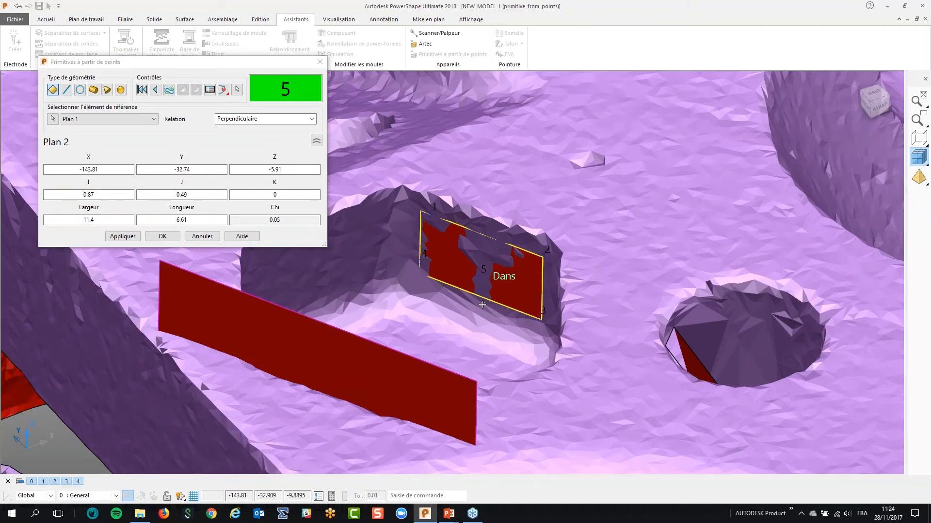
middle_drag(505, 312, 502, 307)
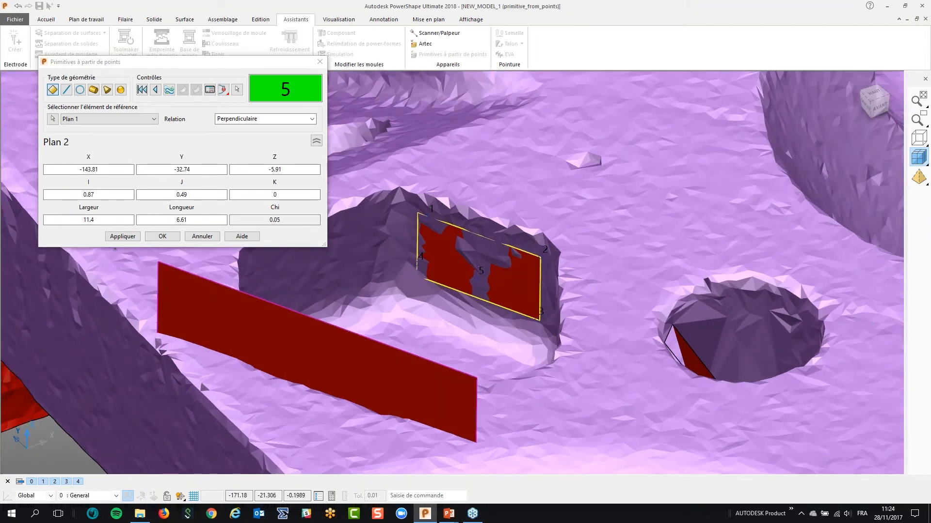
- Create the five-point plane on the hexagonal pocket wall and finish the primitives-from-points command
click(123, 236)
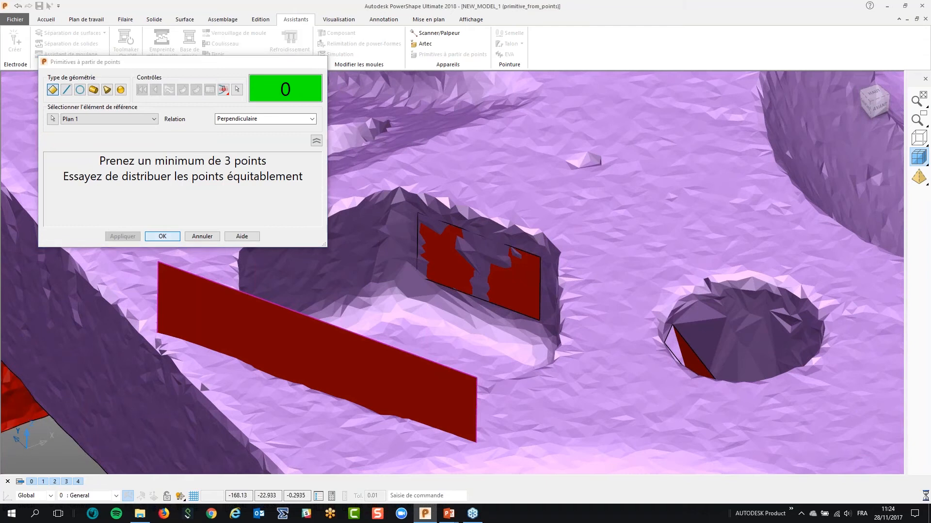
click(163, 236)
scroll(382, 228, down, 4)
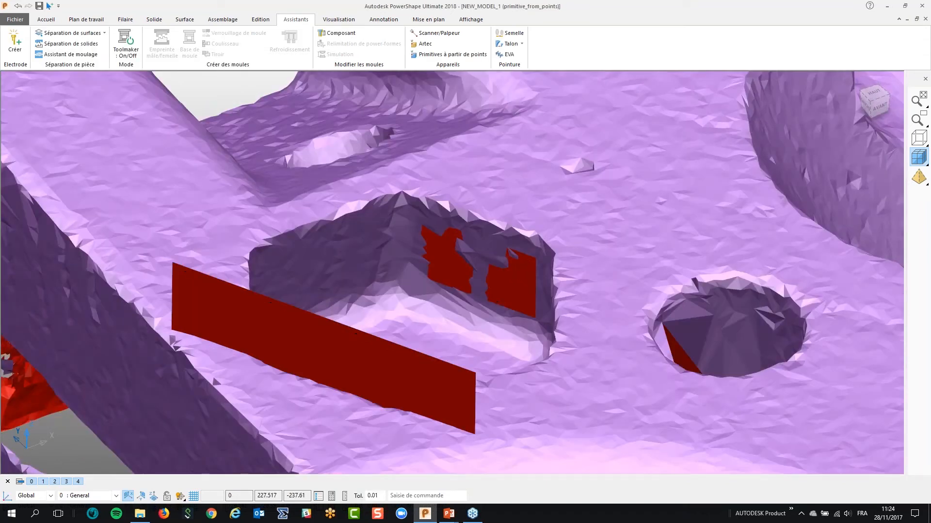
- Activate workplane 1 and hide the scanned mesh to isolate the reference plane and the new pocket plane
click(50, 496)
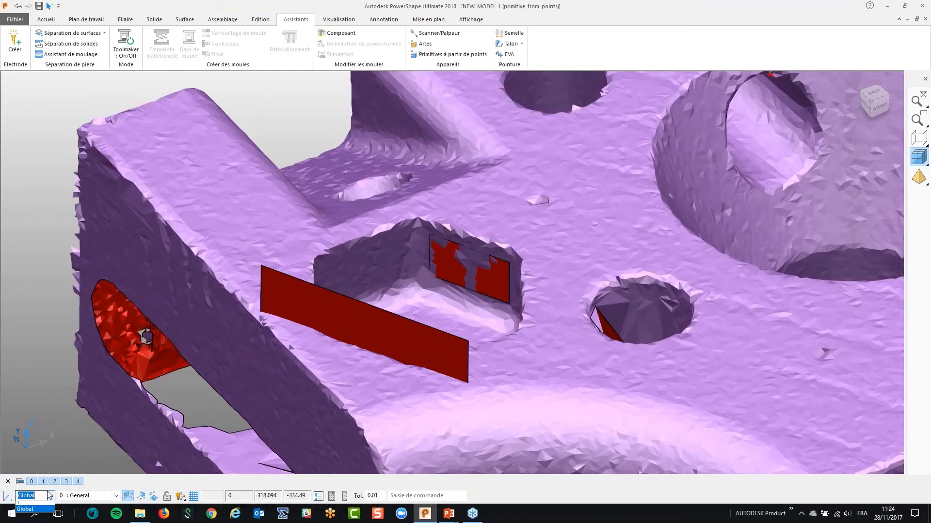
click(42, 508)
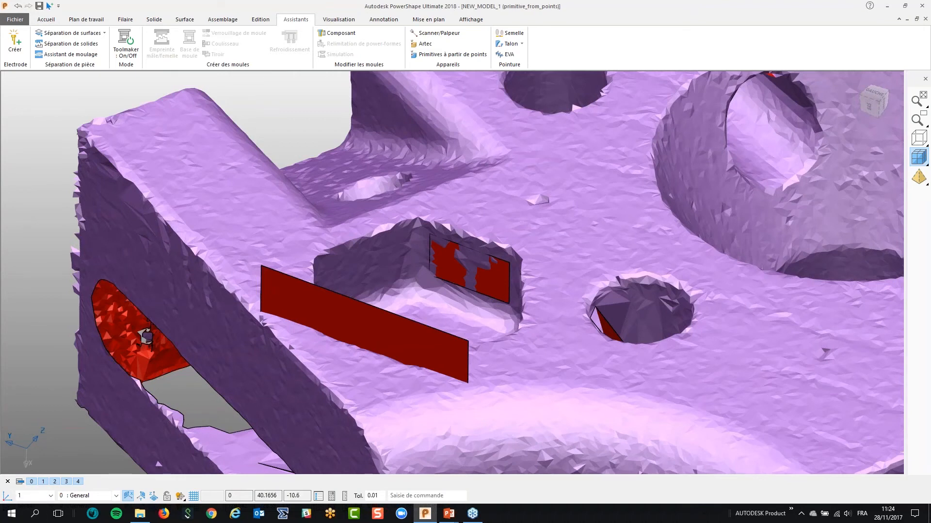
click(251, 208)
key(ctrl+j)
key(ctrl+5)
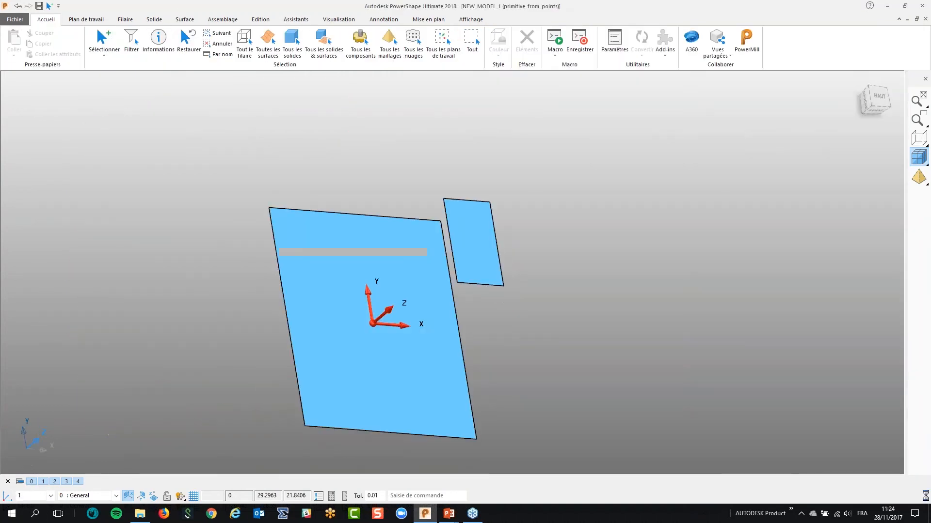
- Compare the orientation of the reference plane and the new plane edge-on in the left view, and from an oblique angle
key(ctrl+1)
key(ctrl+2)
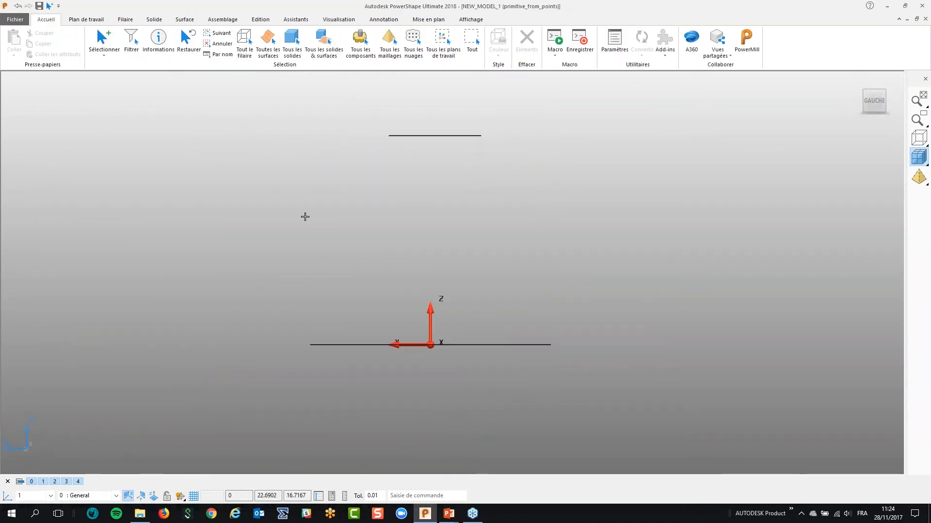
scroll(390, 172, up, 1)
click(446, 128)
click(364, 213)
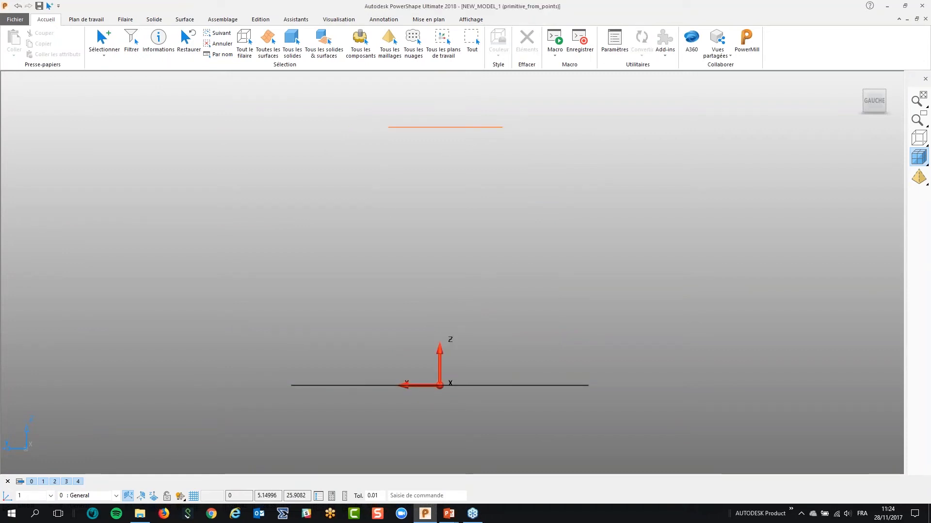
click(334, 385)
click(420, 130)
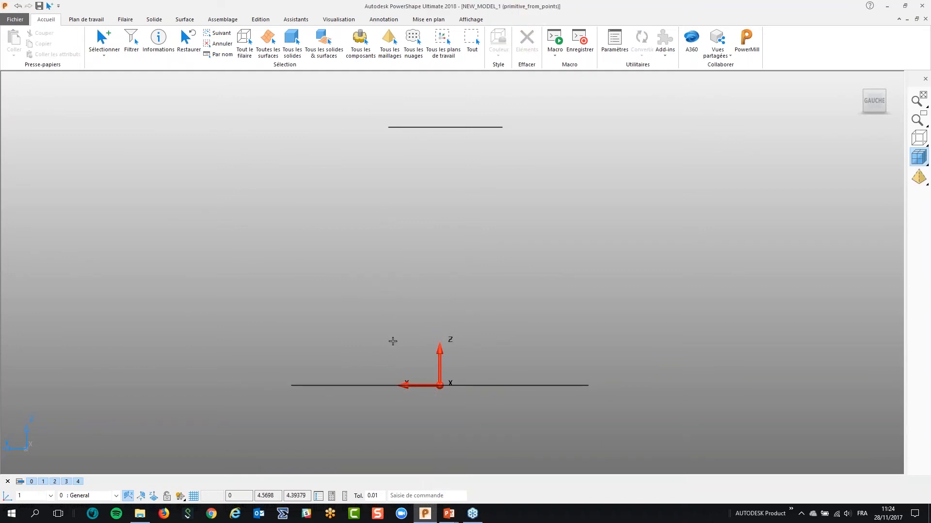
middle_drag(366, 323, 328, 258)
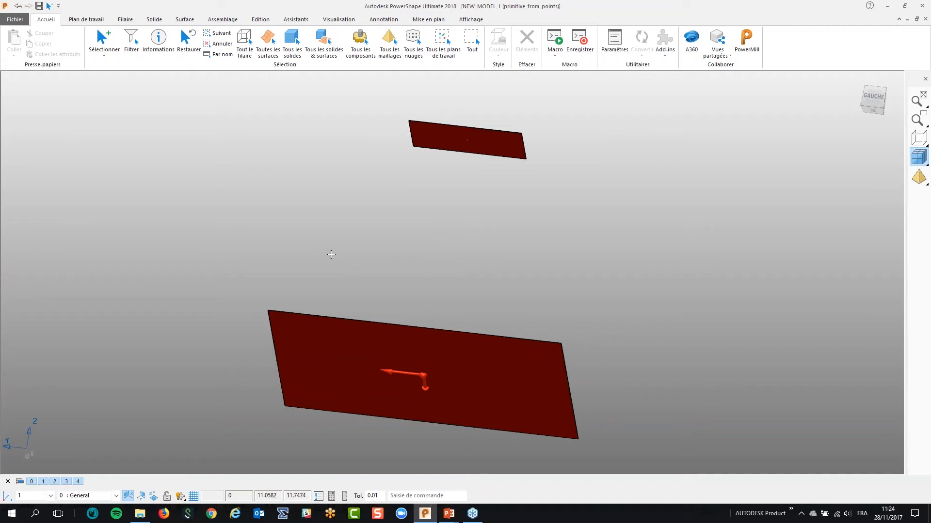
- Delete the reference plane beside the hexagonal pocket with workplane 1, and the point-picked plane on the opposite pocket wall
middle_drag(315, 269, 428, 357)
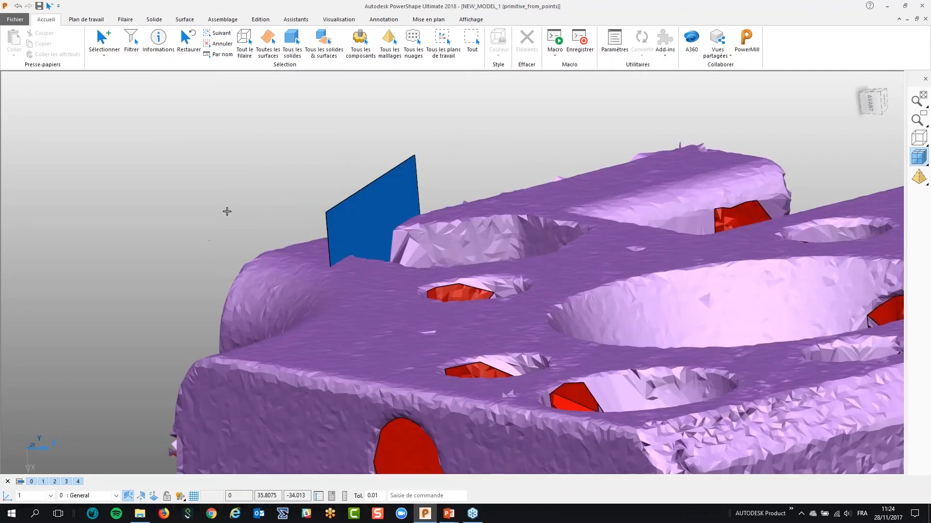
scroll(227, 211, down, 3)
middle_drag(387, 162, 327, 264)
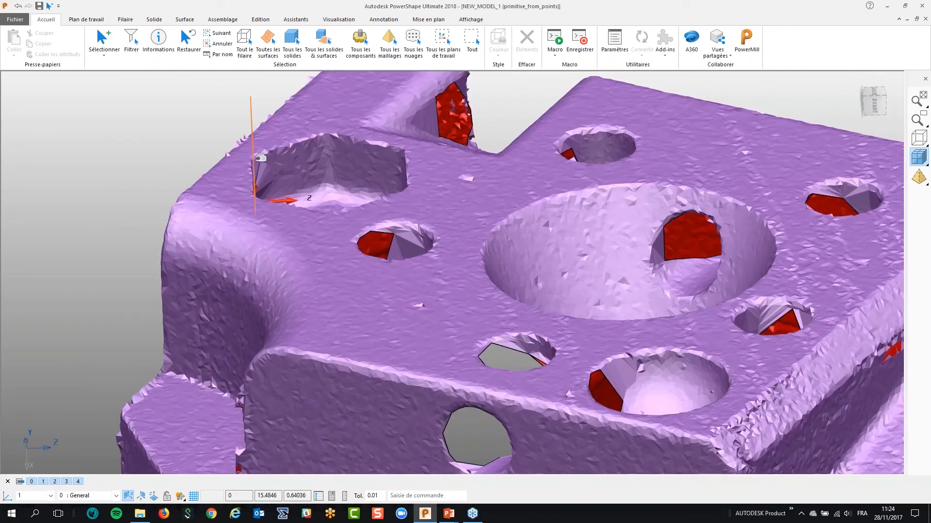
click(254, 163)
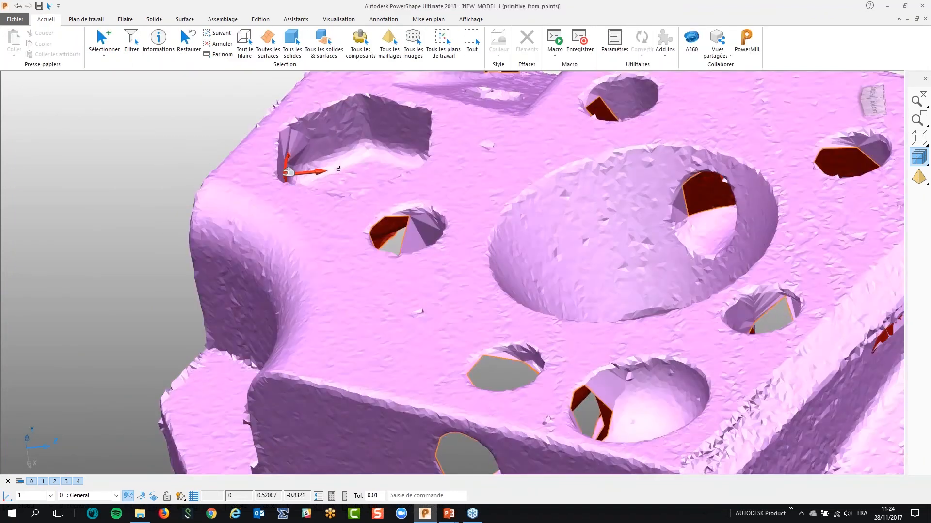
click(287, 174)
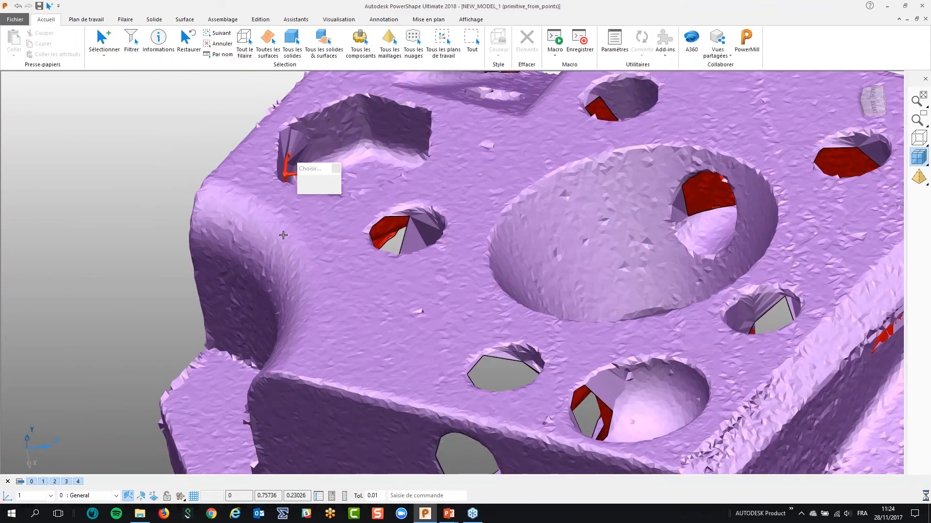
middle_drag(289, 177, 305, 171)
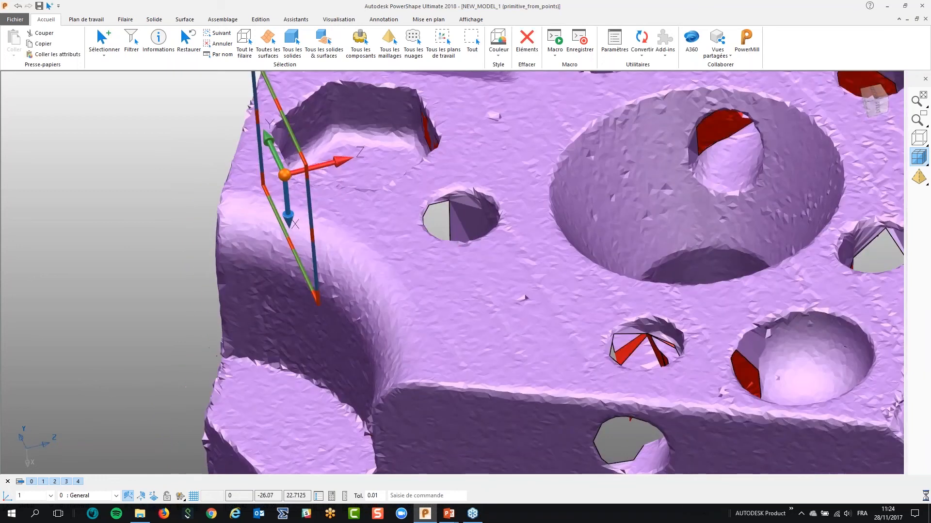
key(Delete)
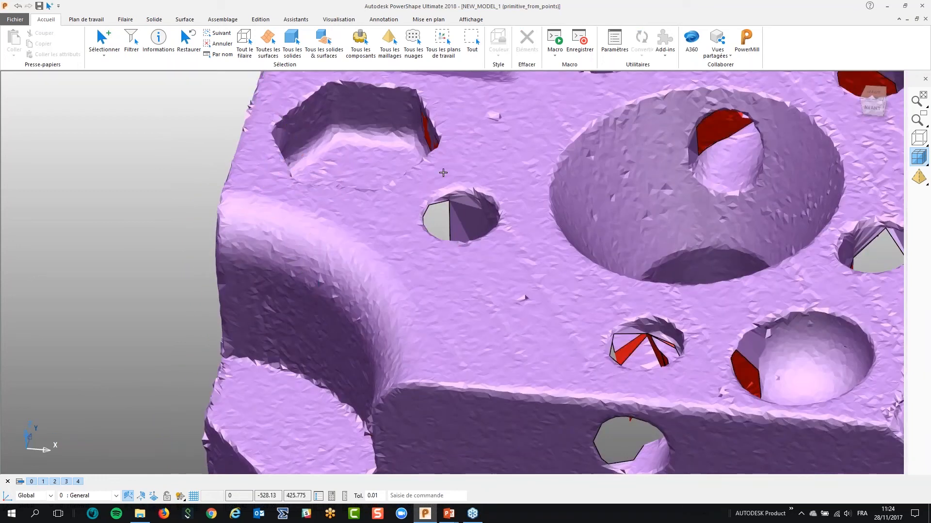
click(427, 137)
key(Delete)
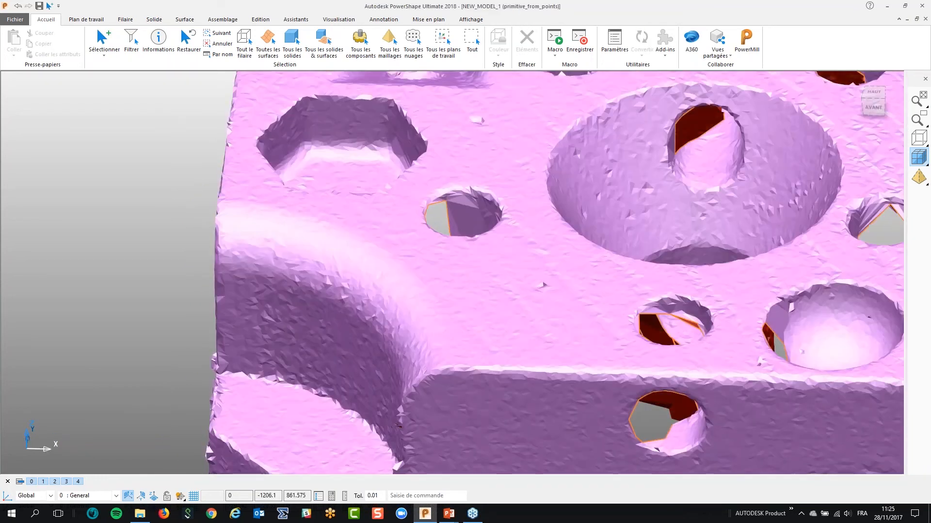
- Start a sphere primitive from points for the hemispherical pocket near the block's front corner, with solid output
shift+middle_drag(488, 235, 381, 284)
scroll(443, 273, down, 3)
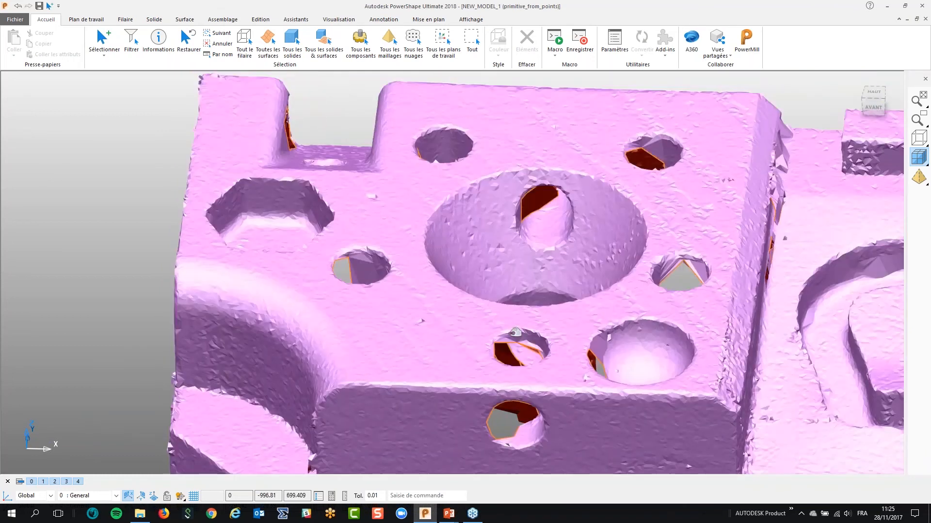
middle_drag(513, 382, 771, 267)
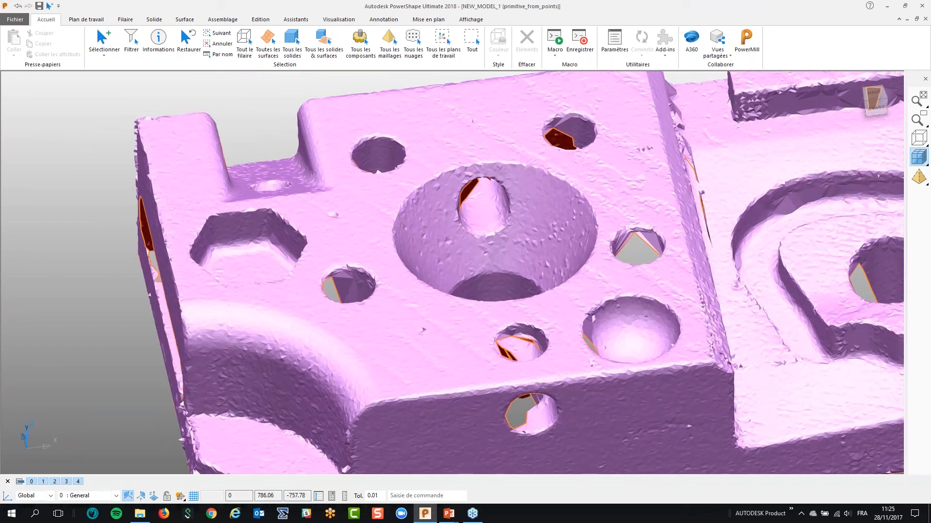
scroll(727, 351, down, 3)
scroll(727, 351, up, 6)
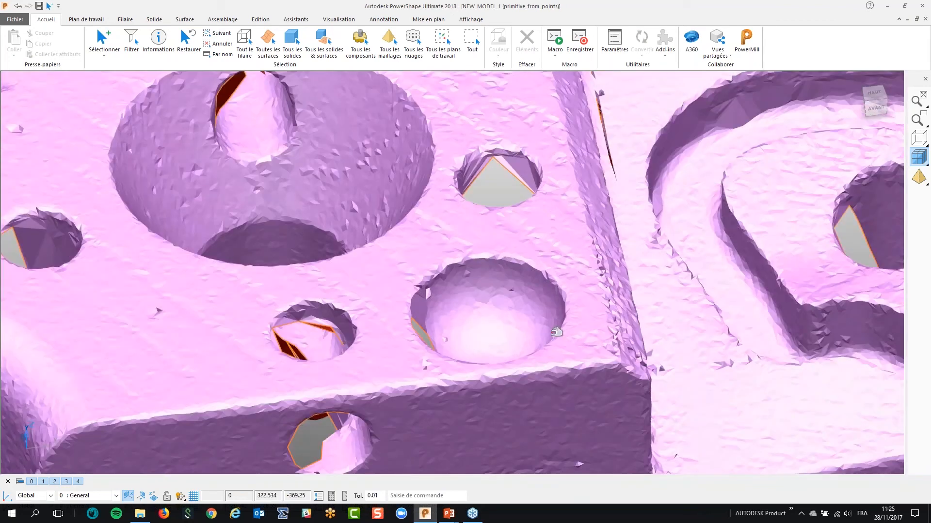
scroll(556, 332, up, 2)
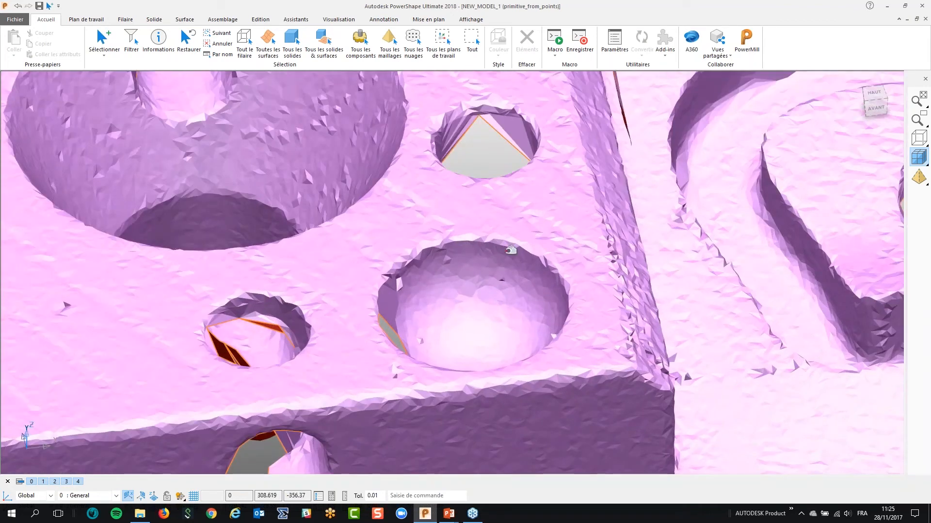
click(376, 155)
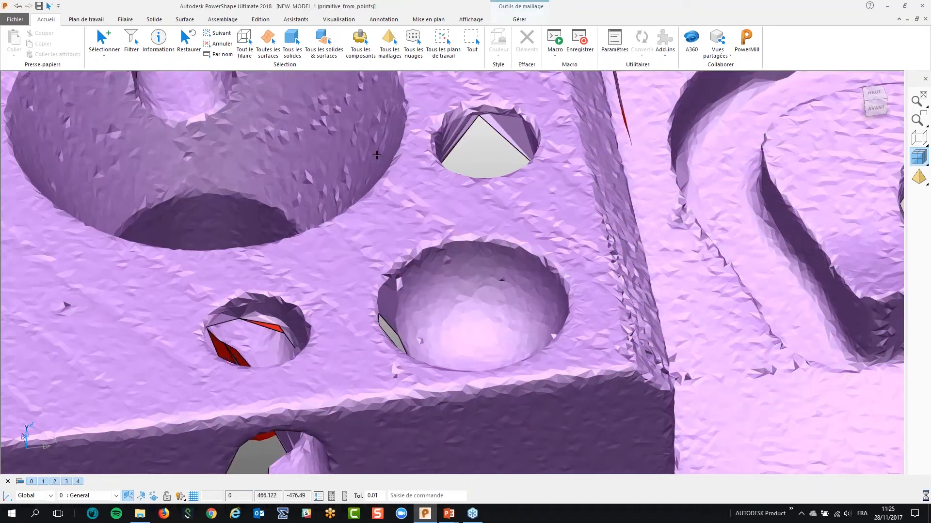
click(295, 19)
click(448, 54)
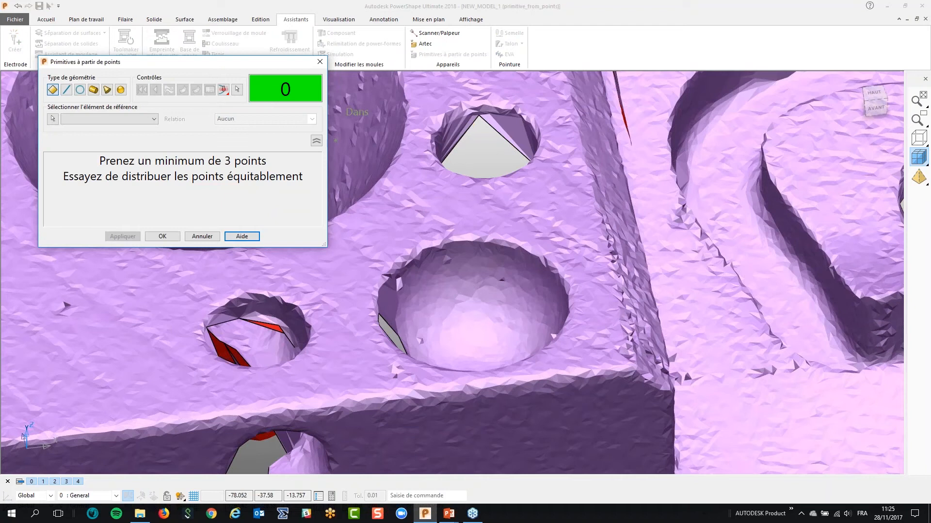
click(121, 90)
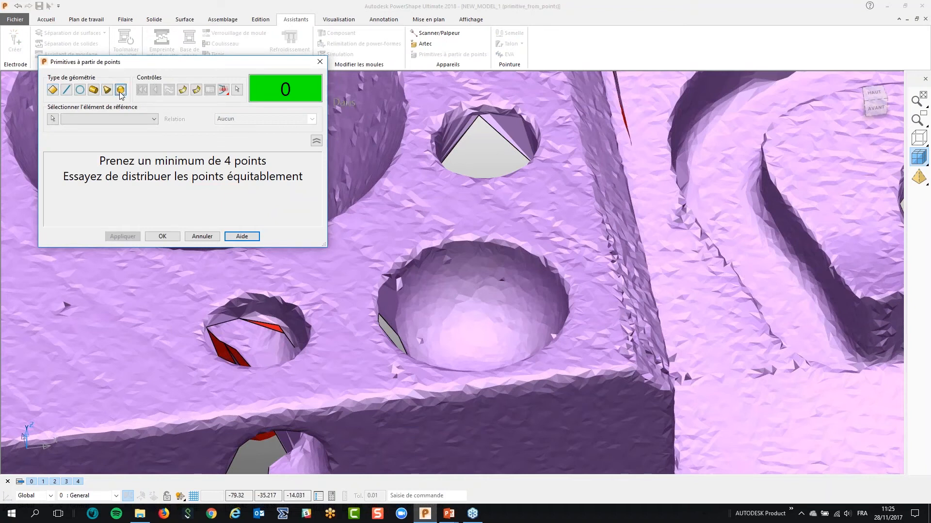
drag(184, 65, 194, 66)
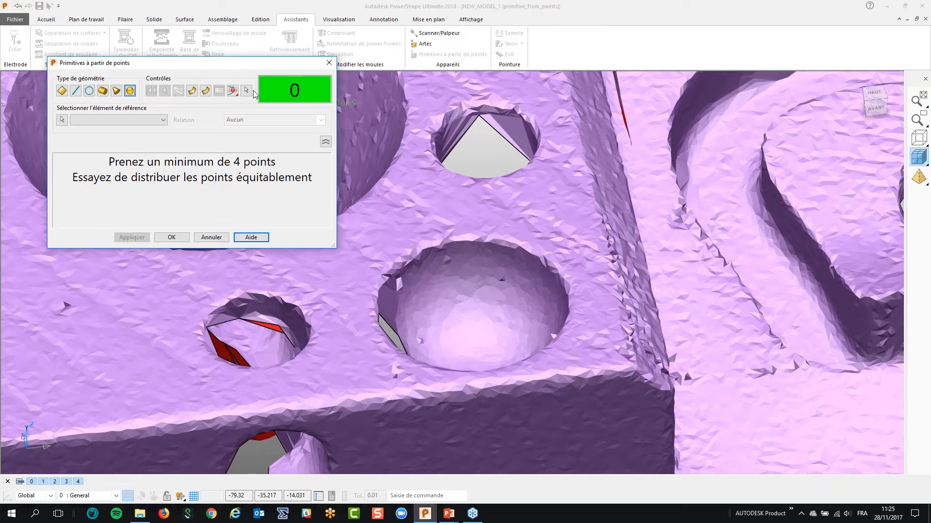
click(192, 93)
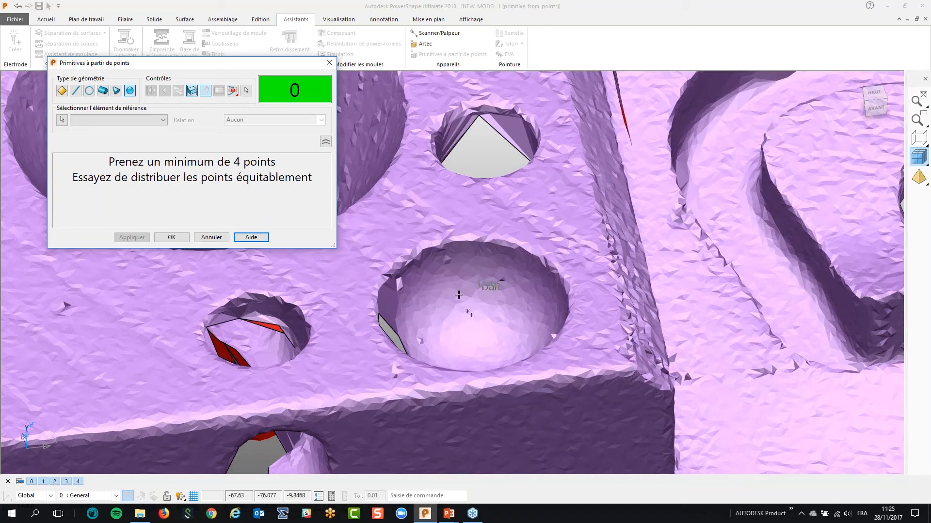
- Pick three points around the hemispherical pocket for the sphere
click(428, 272)
click(518, 271)
middle_drag(519, 271, 536, 187)
click(680, 311)
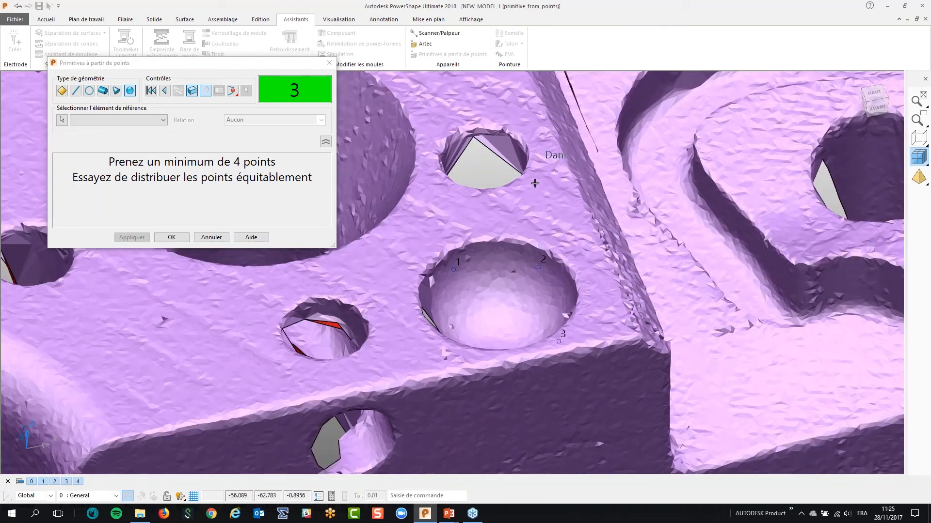
- Try a fourth sphere point on the lower face beside the block, and remove that point
click(762, 197)
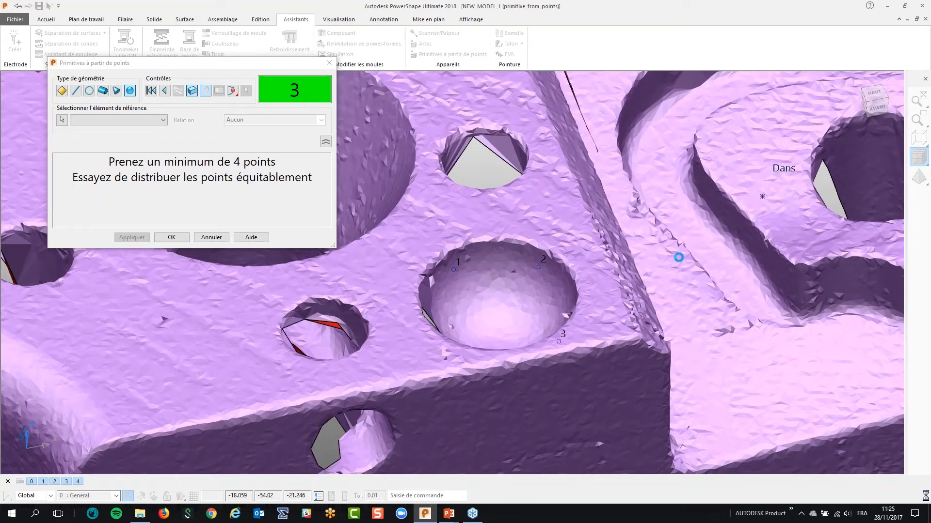
middle_drag(721, 248, 746, 227)
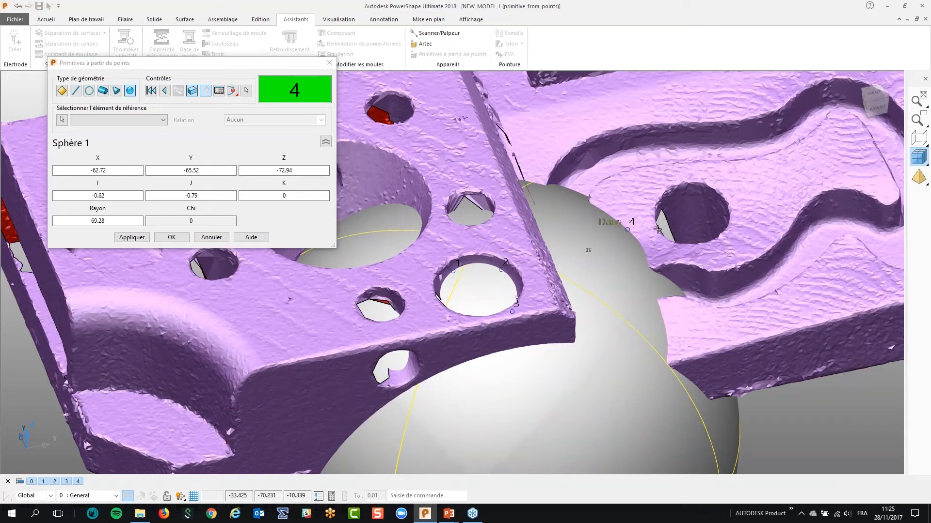
scroll(608, 221, up, 3)
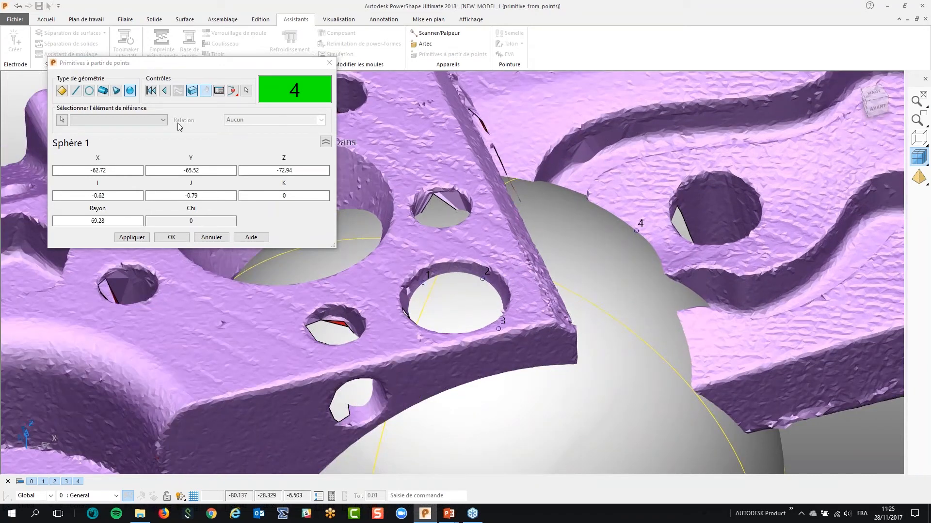
click(165, 92)
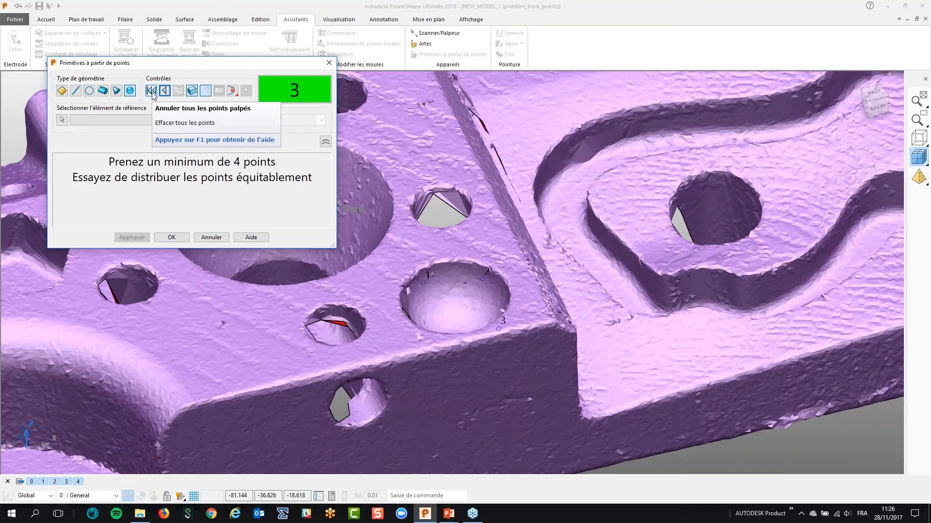
- Pick the fourth sphere point on the hemispherical pocket's wall, on the side without points
middle_drag(160, 271, 108, 293)
scroll(121, 272, up, 4)
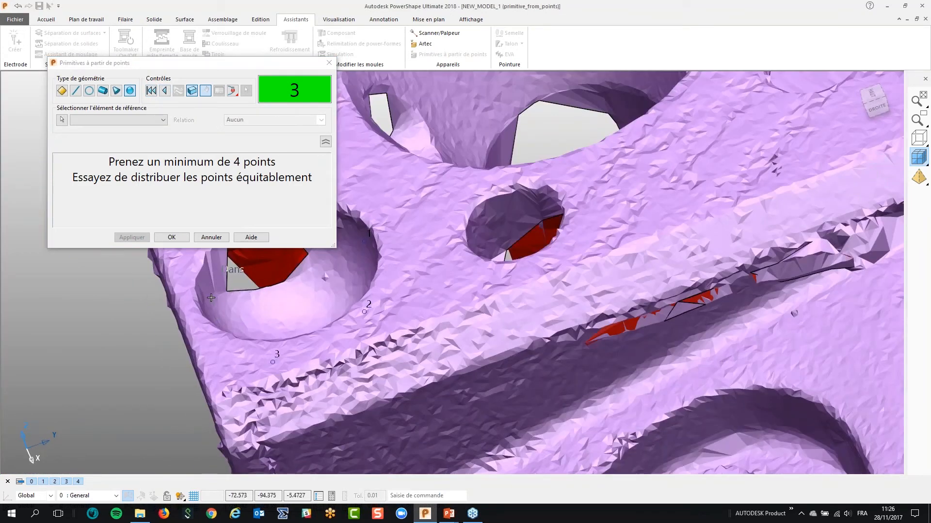
click(210, 298)
middle_drag(300, 343, 739, 155)
scroll(550, 296, up, 3)
scroll(572, 194, down, 1)
scroll(578, 182, up, 2)
middle_drag(577, 182, 649, 249)
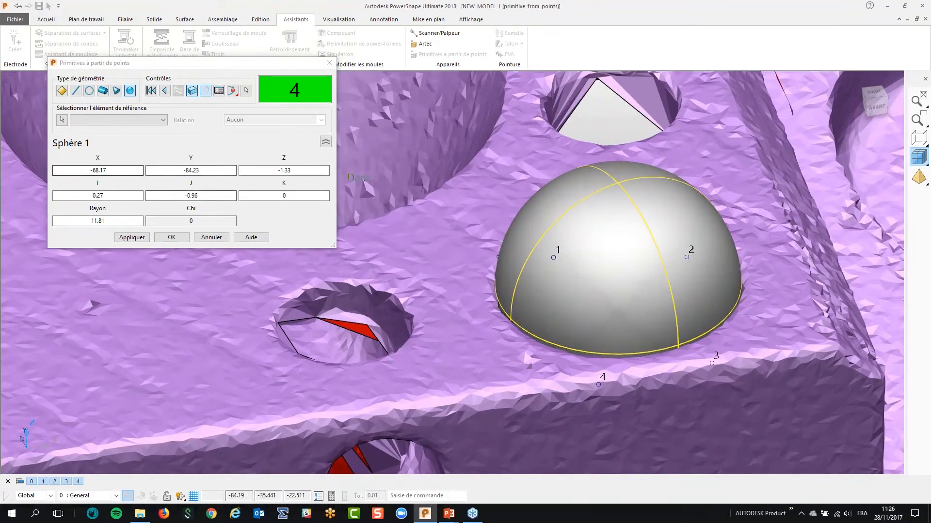
- Review the X, Y and Z coordinates of the fitted sphere and its fit in the hemispherical pocket
drag(89, 170, 152, 172)
key(Tab)
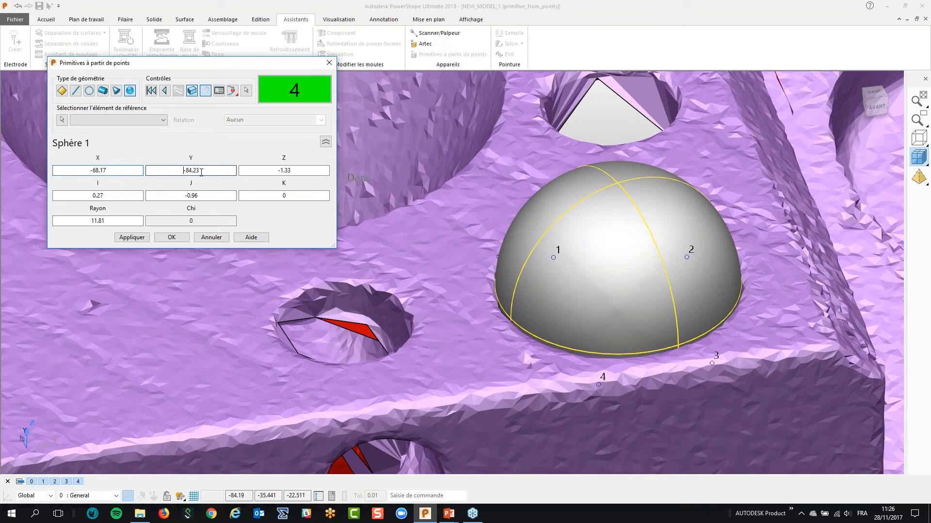
key(Tab)
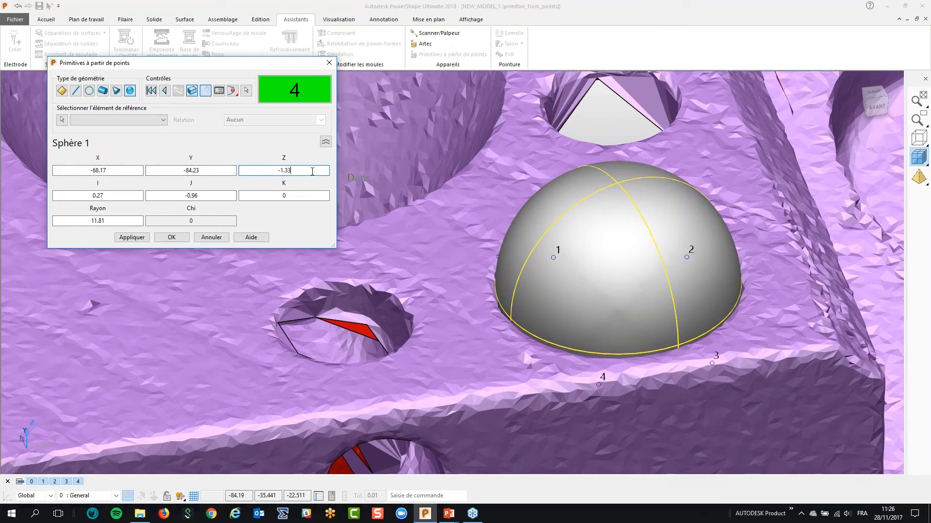
middle_drag(775, 190, 572, 204)
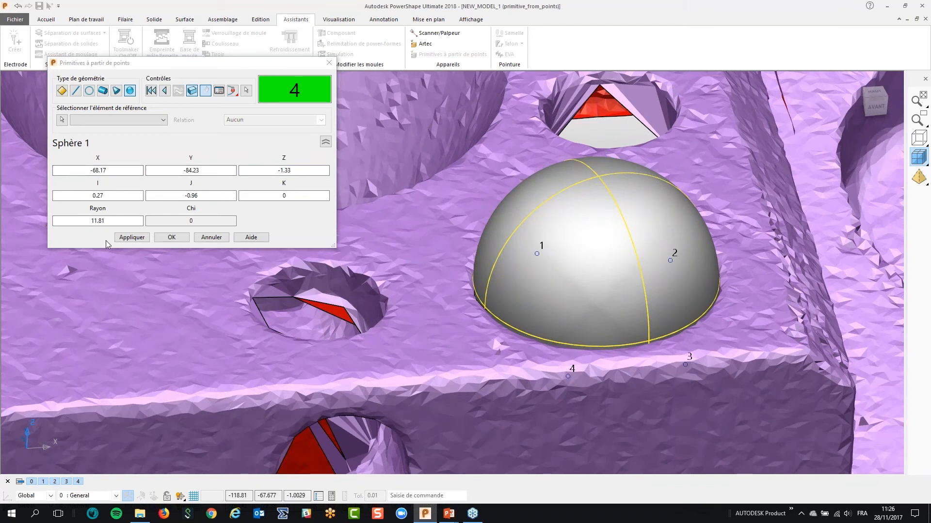
- Set the fitted sphere's radius to 12 and create it in the hemispherical pocket
drag(113, 221, 77, 221)
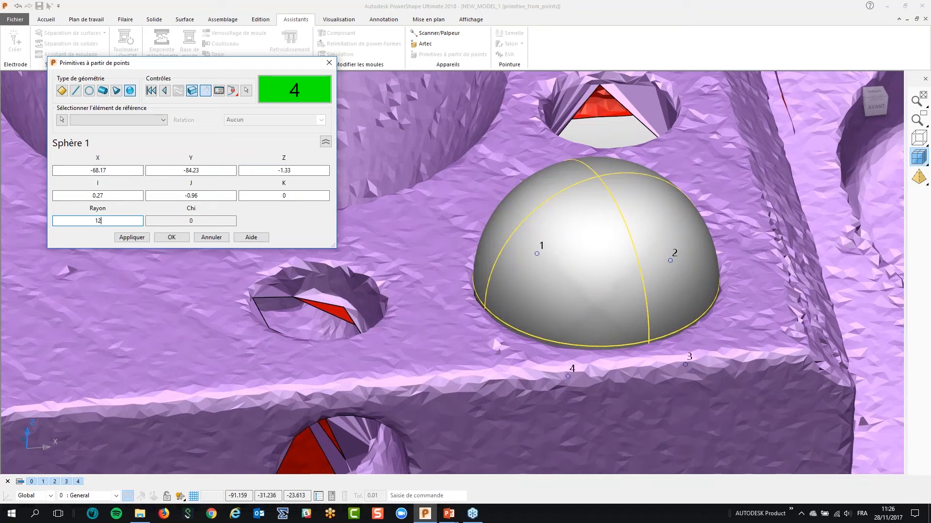
key(Tab)
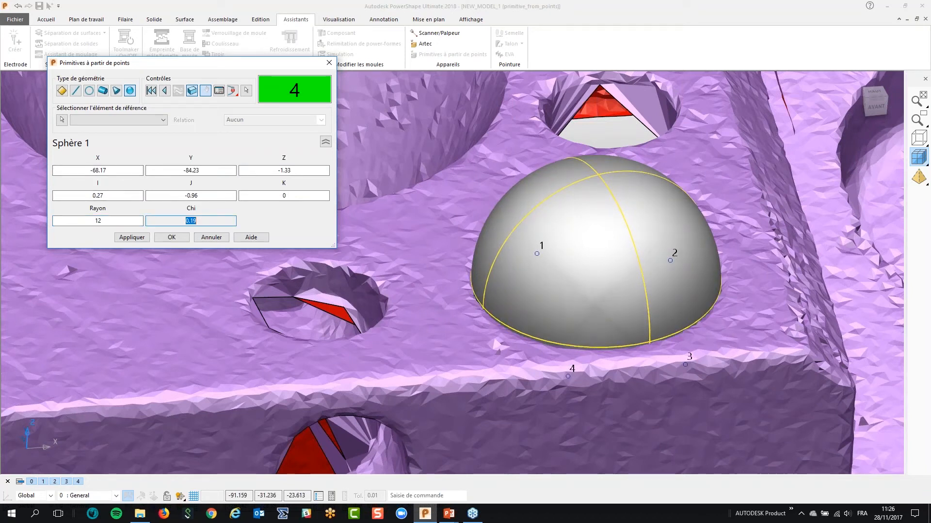
middle_drag(611, 241, 426, 208)
scroll(539, 442, up, 2)
click(172, 237)
scroll(356, 214, down, 3)
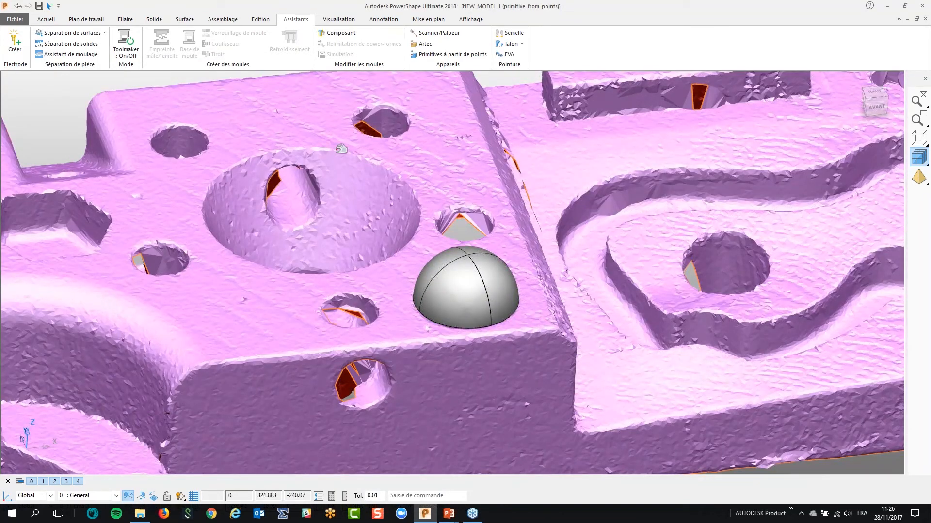
scroll(355, 158, down, 3)
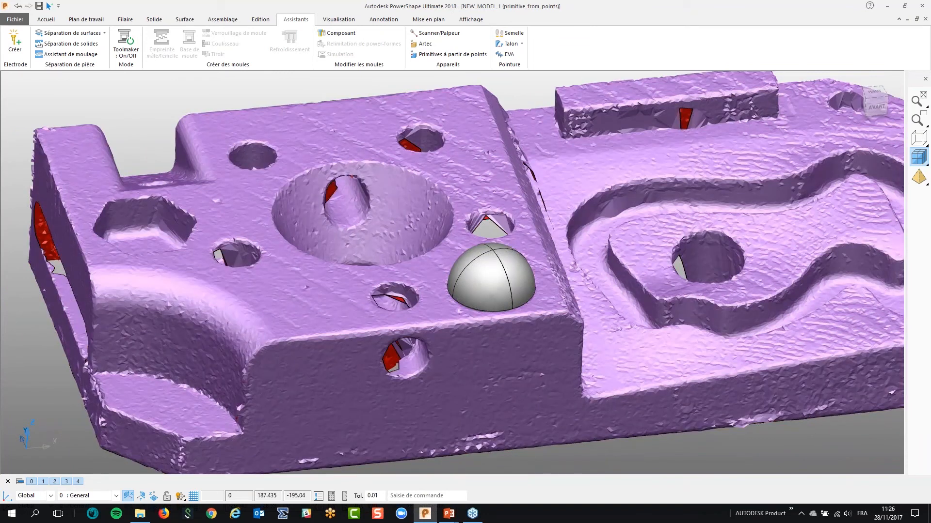
- Delete the sphere from the hemispherical pocket
middle_drag(456, 279, 471, 269)
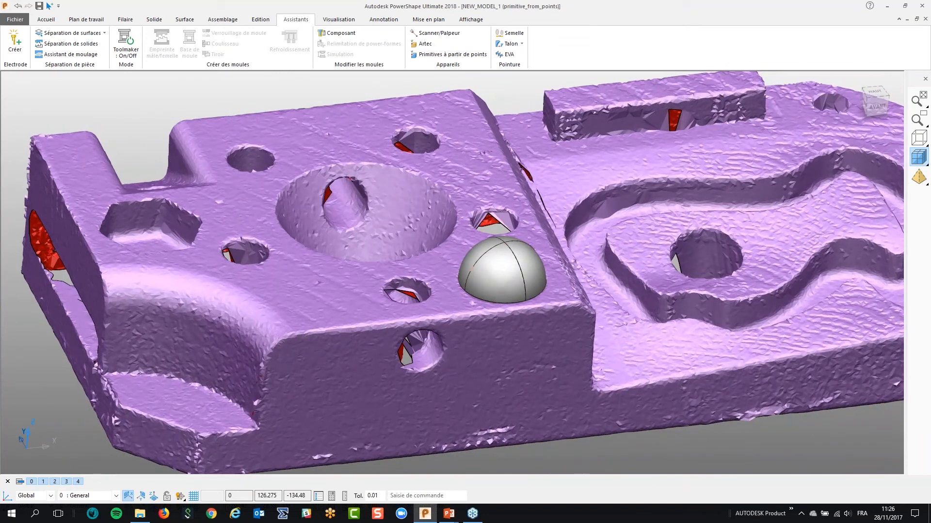
click(501, 266)
key(Delete)
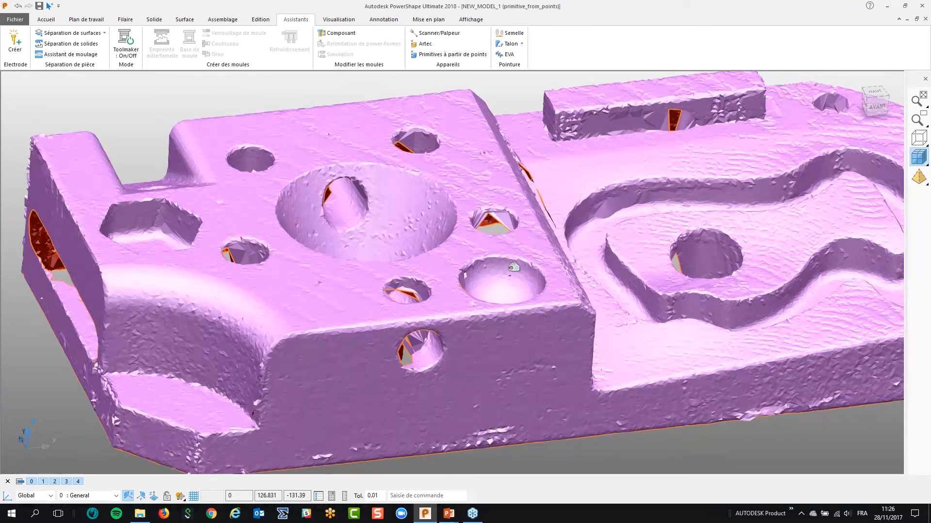
- Draw a single line between two points along the lower edge of the block's front face
middle_drag(514, 267, 523, 283)
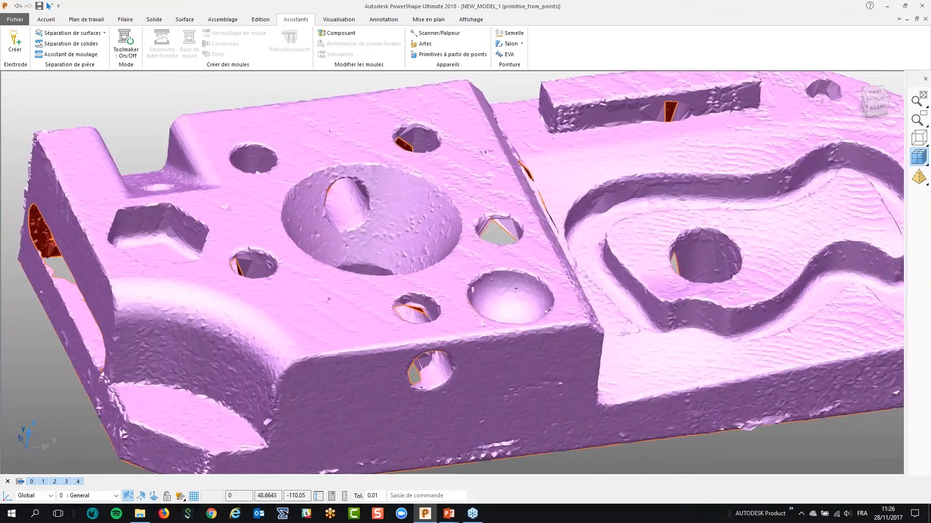
middle_drag(723, 281, 584, 283)
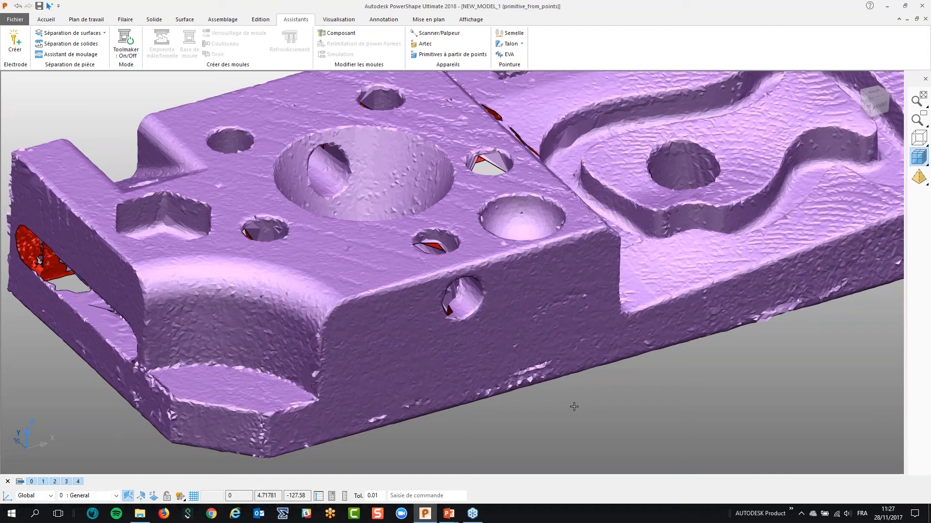
middle_drag(504, 376, 512, 337)
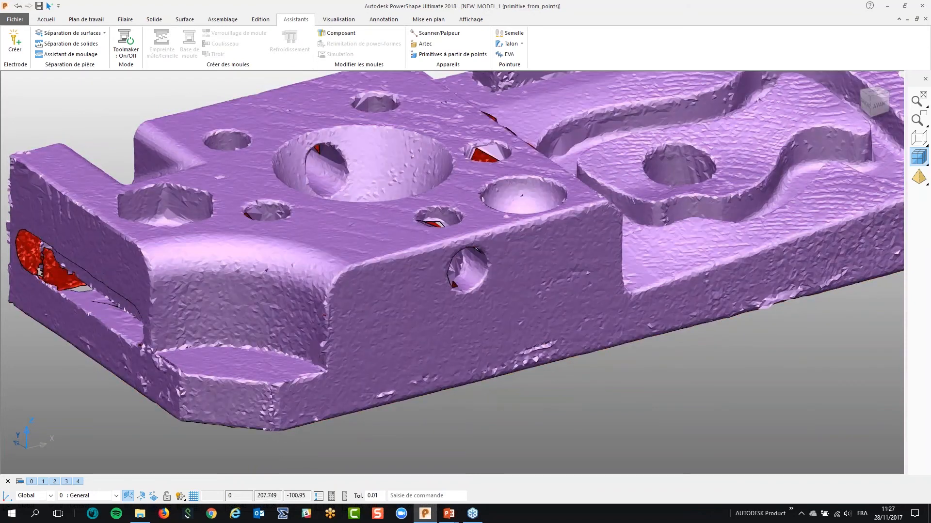
click(277, 179)
click(153, 19)
click(125, 20)
click(14, 38)
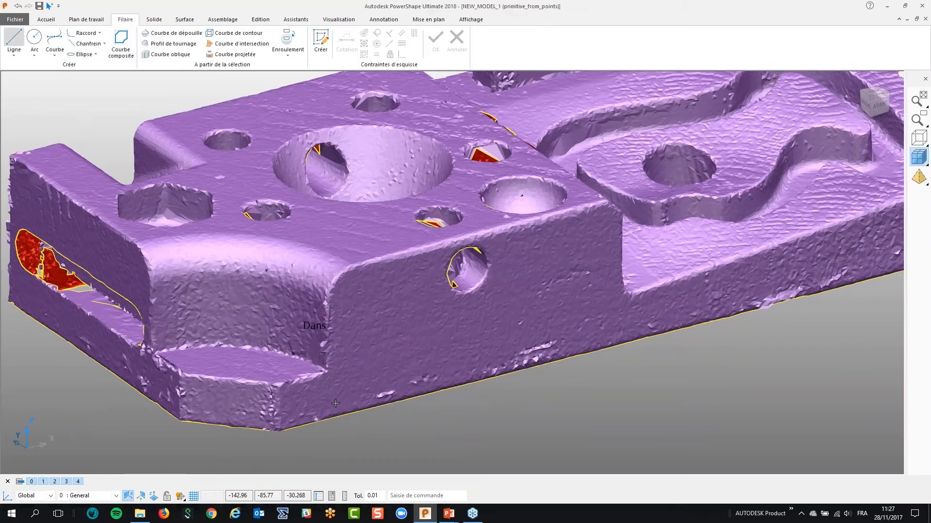
click(378, 406)
click(695, 327)
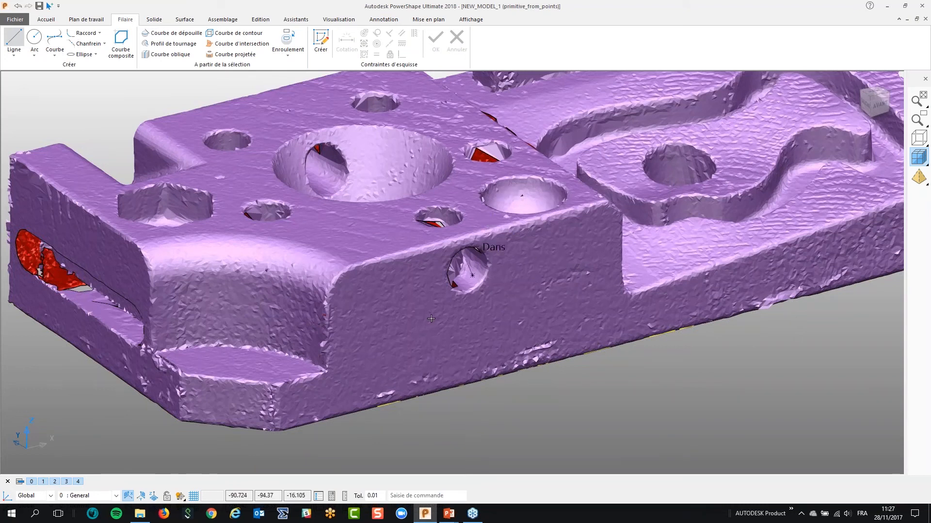
- Draw a second line about 73 long between two points along the upper edge of the block's front face
click(353, 274)
scroll(579, 210, up, 1)
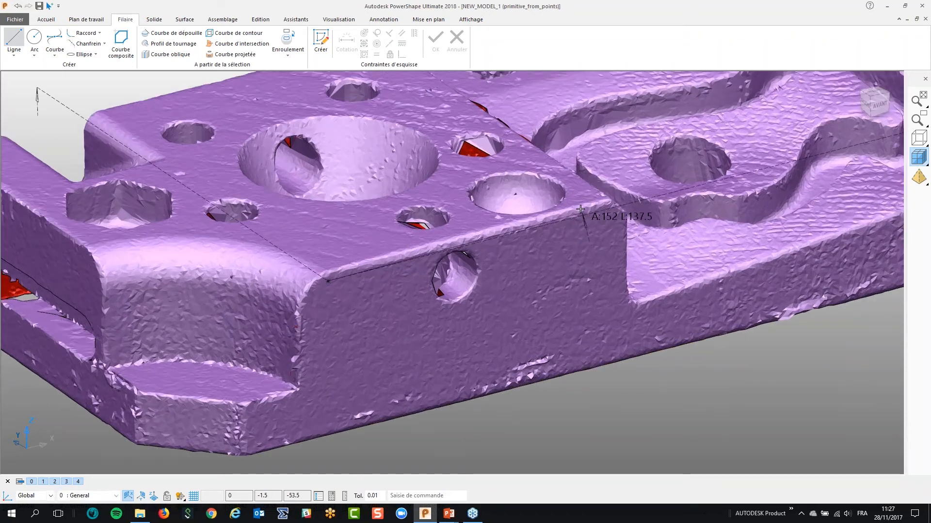
scroll(580, 209, up, 1)
click(580, 209)
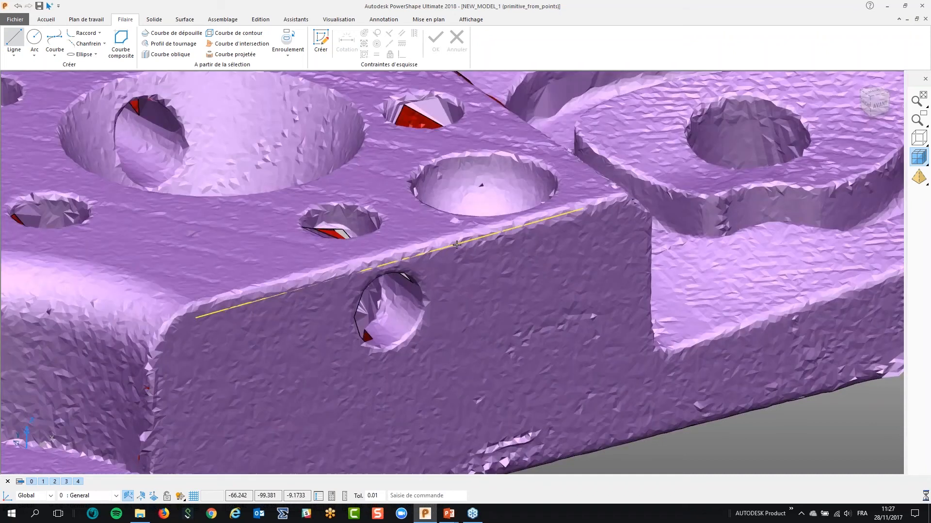
key(Escape)
- Hide the mesh and compare the directions of the upper and lower lines in the front view
scroll(534, 245, down, 5)
click(533, 383)
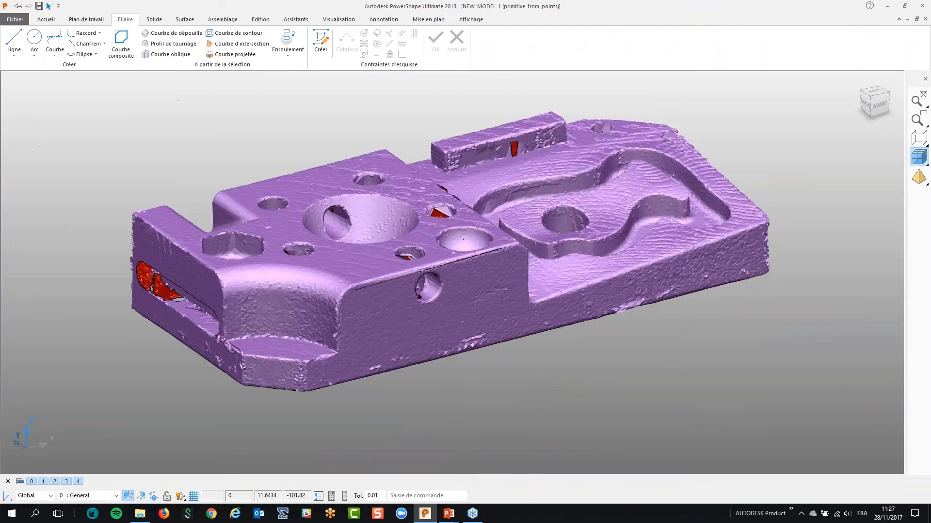
click(495, 310)
key(ctrl+2)
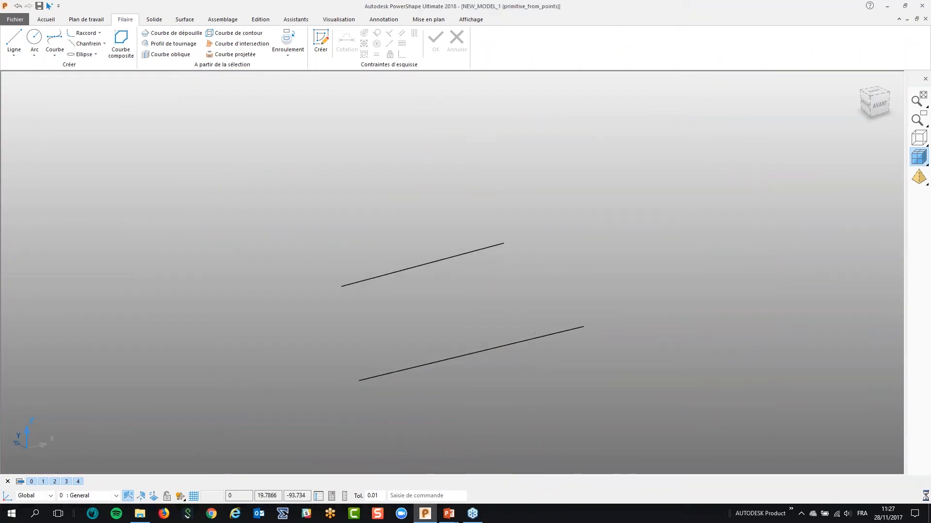
scroll(435, 291, down, 3)
click(484, 222)
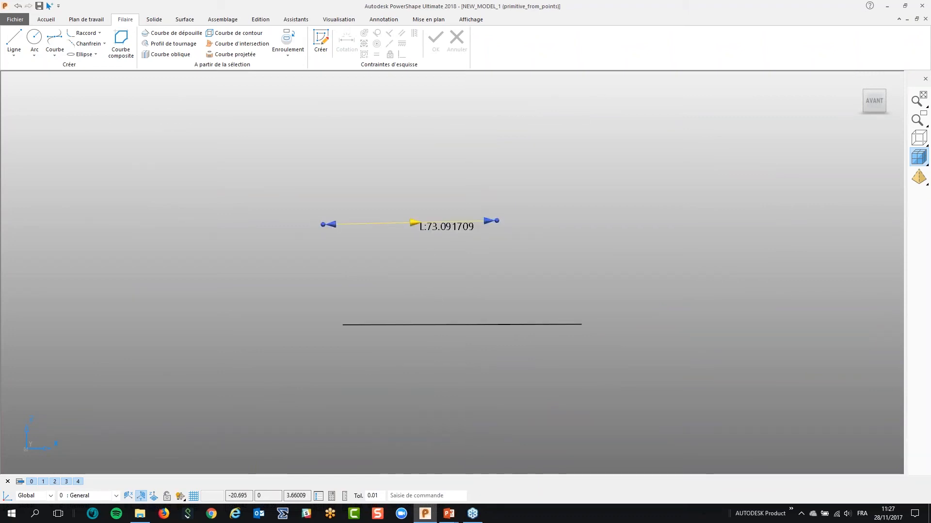
click(517, 233)
middle_drag(518, 233, 427, 271)
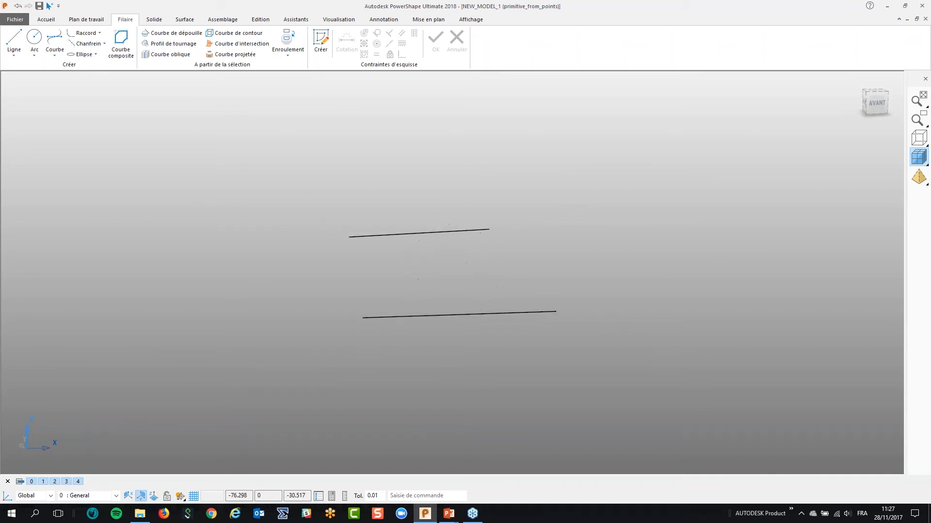
- Delete the upper line and show the mesh again
click(461, 259)
key(Delete)
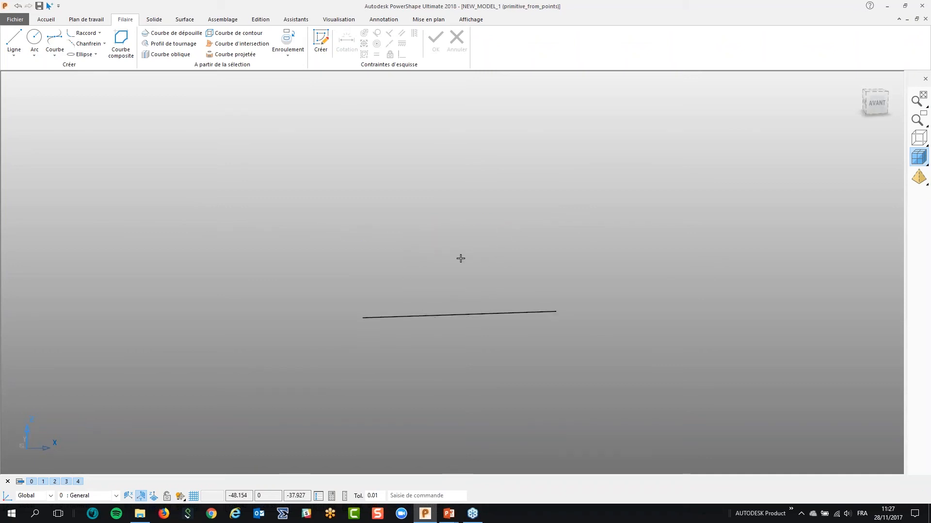
middle_drag(370, 327, 484, 392)
scroll(488, 394, up, 3)
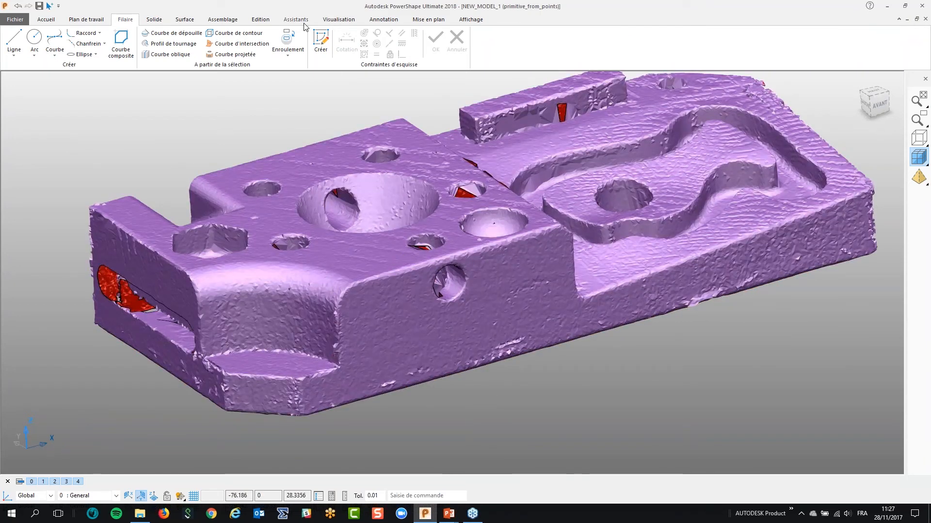
- Start a line with Primitives from Points, using Ligne 1 as the reference and Parallèle as the relation
click(297, 19)
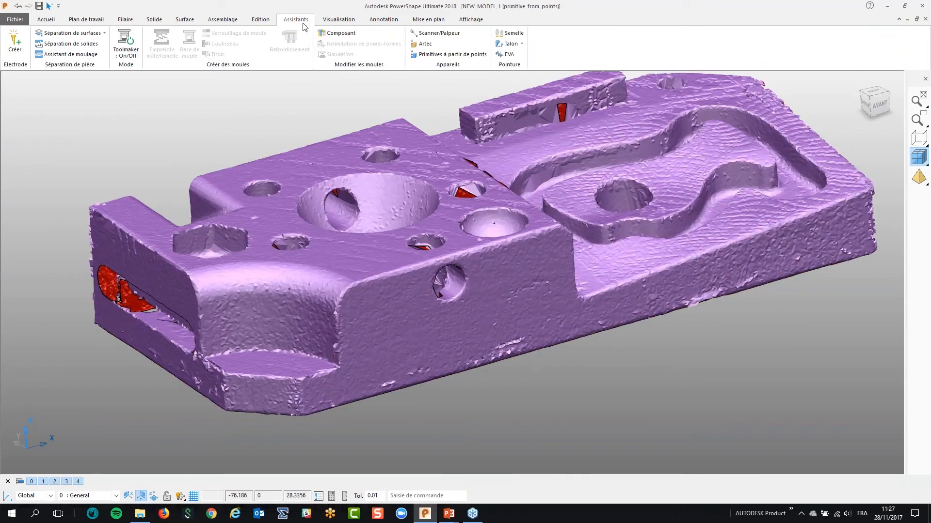
click(420, 54)
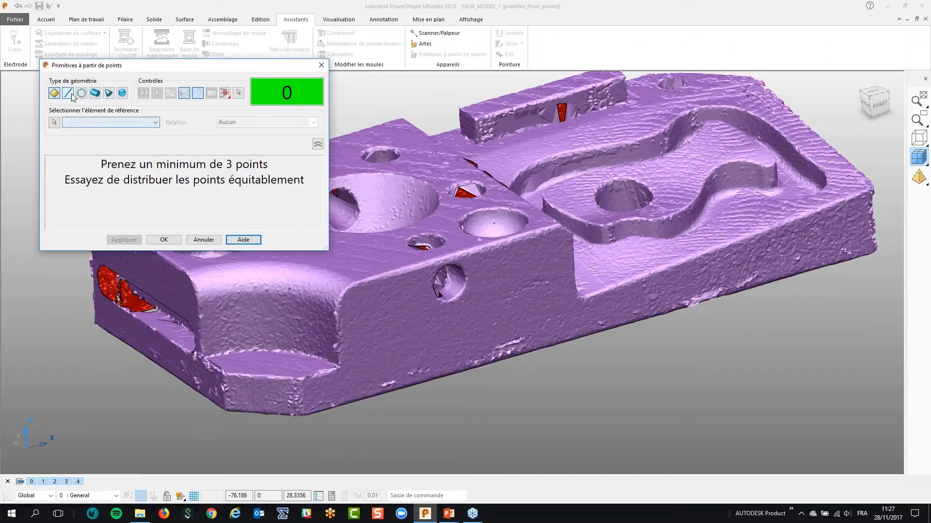
click(68, 93)
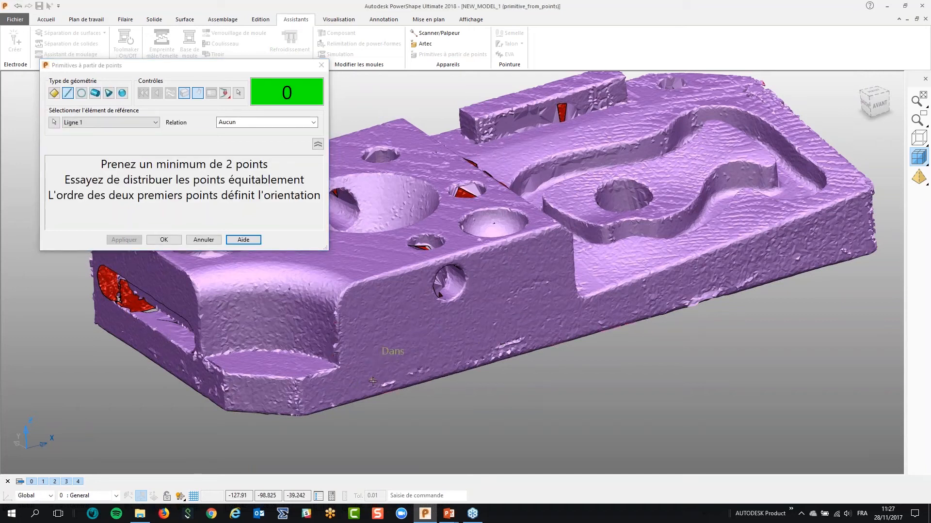
click(240, 125)
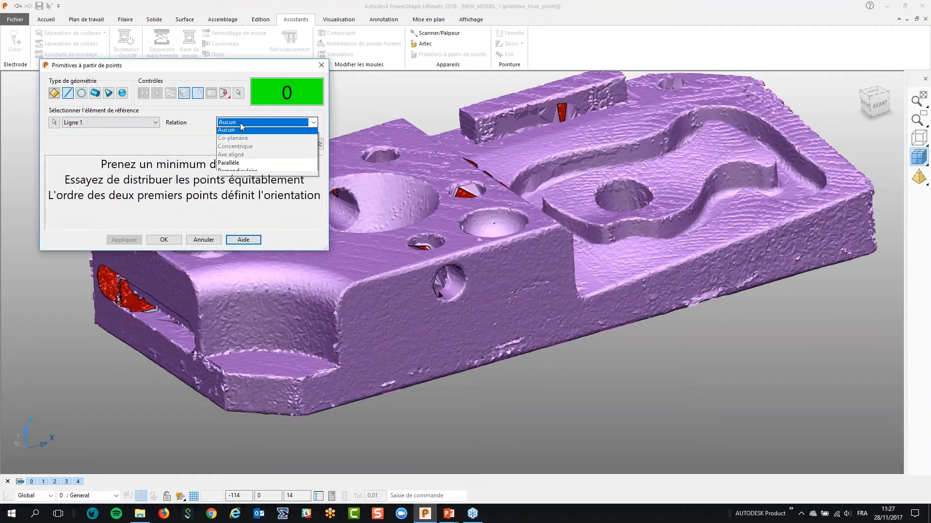
click(244, 171)
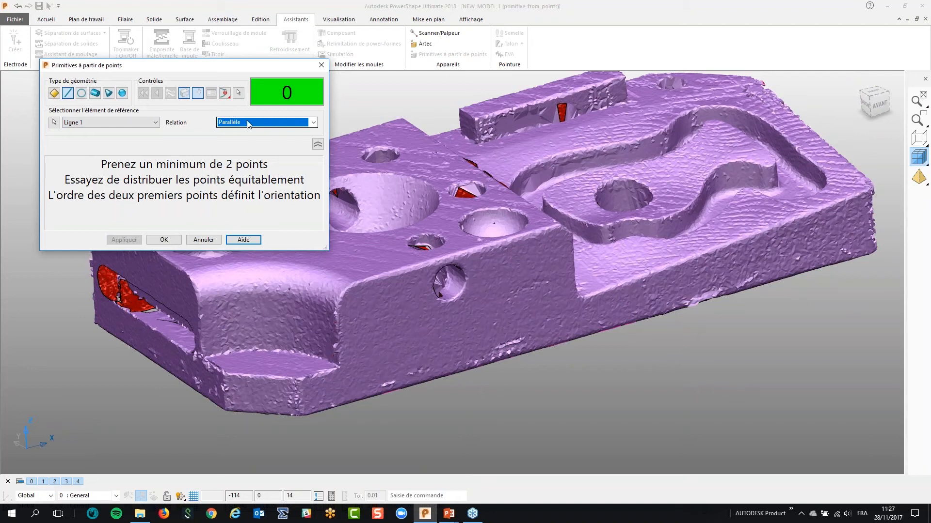
- Create a parallel line about 71 long from two points picked along the front face's upper edge
scroll(383, 279, up, 2)
scroll(384, 279, up, 1)
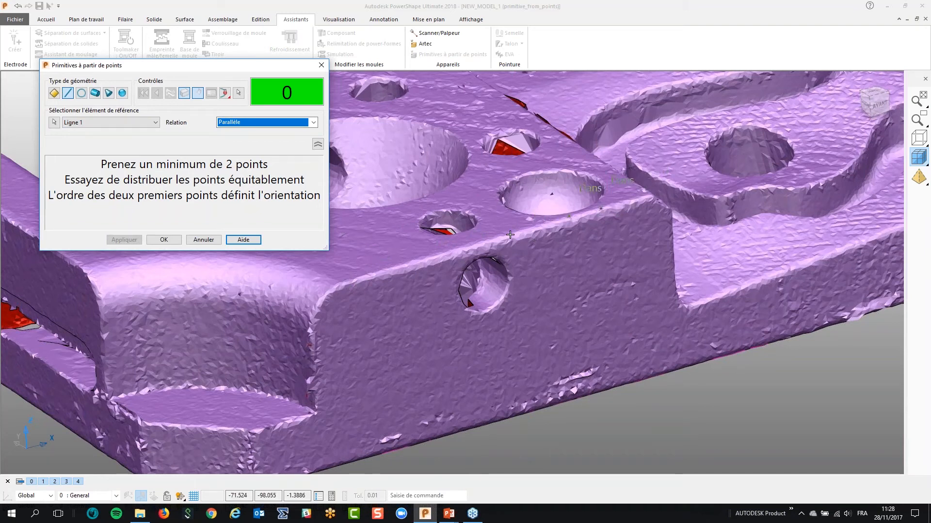
click(360, 285)
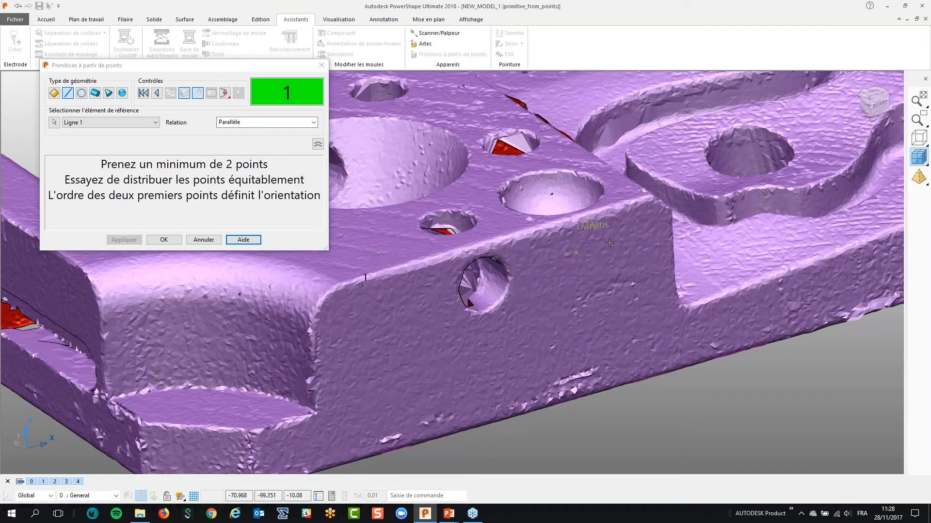
click(629, 201)
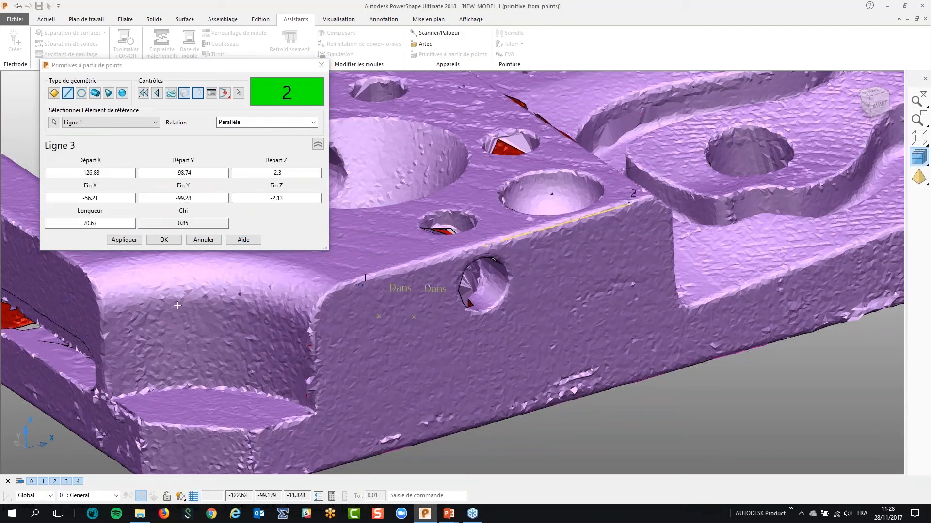
click(124, 240)
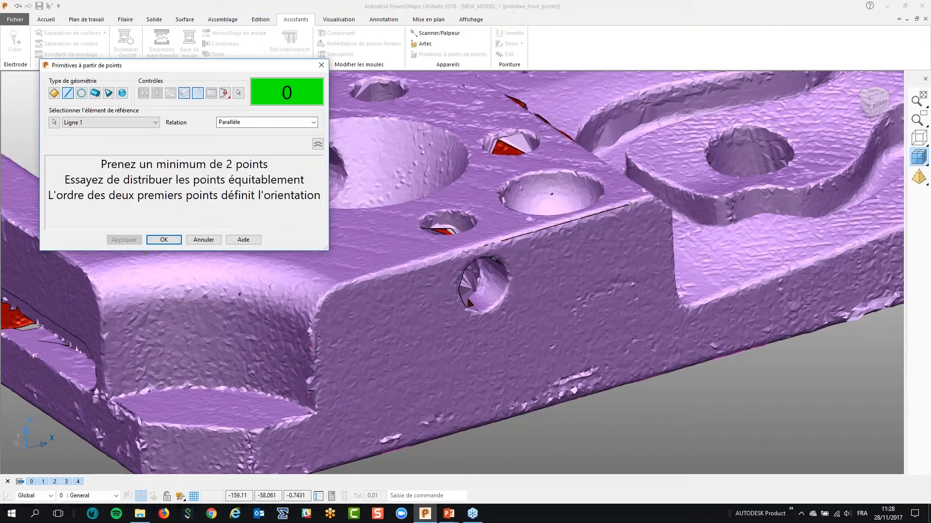
- Create another parallel line about 72 long from two points picked diagonally across the front face, and finish the primitives
click(360, 398)
click(633, 261)
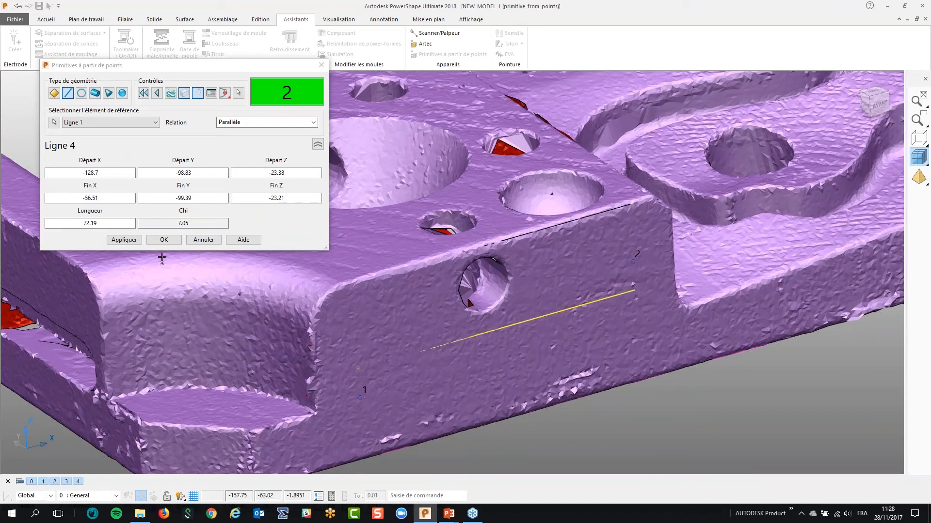
click(124, 240)
click(163, 240)
- Hide the mesh and check in the front view whether the three lines are parallel
scroll(539, 333, down, 3)
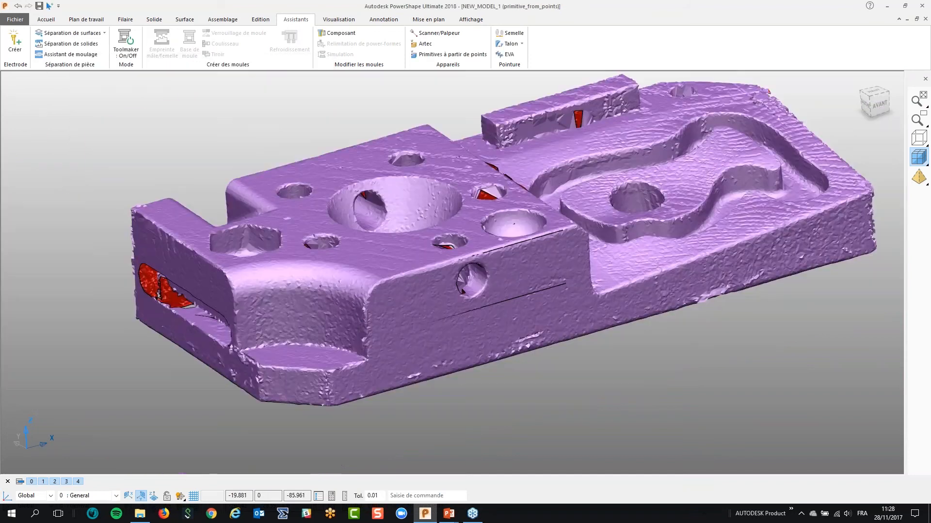
click(555, 318)
scroll(556, 316, up, 3)
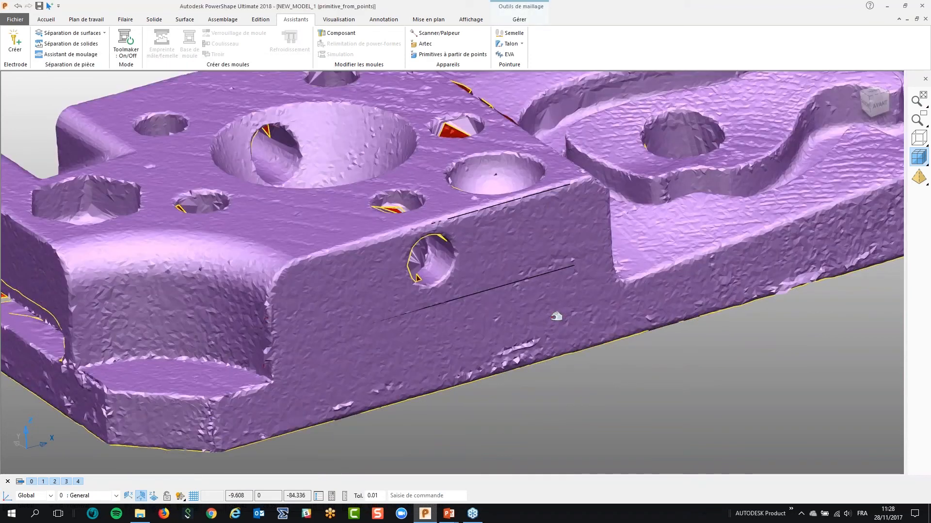
key(Delete)
key(ctrl+2)
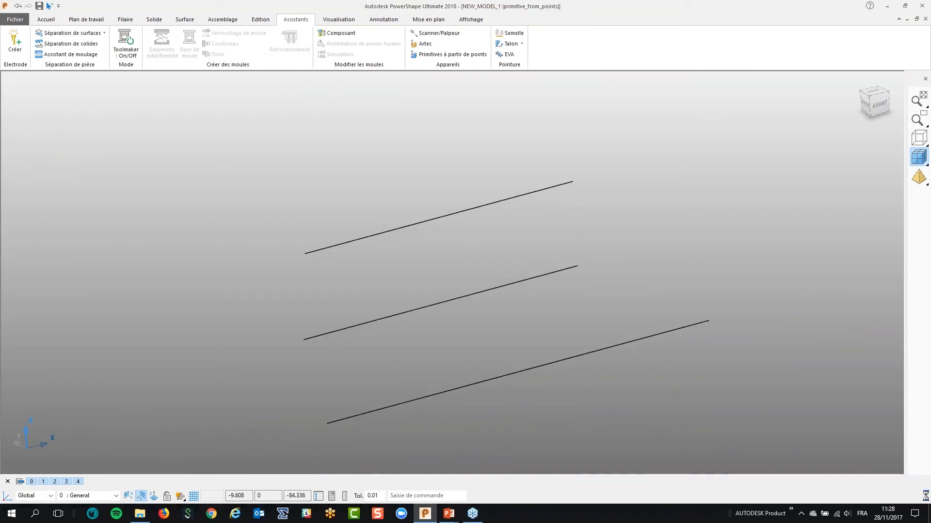
scroll(452, 272, down, 3)
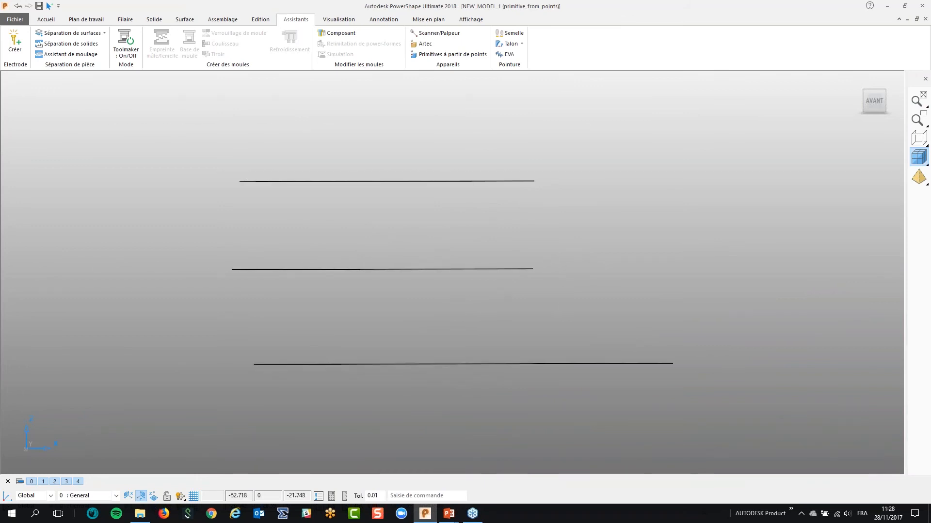
key(ctrl+a)
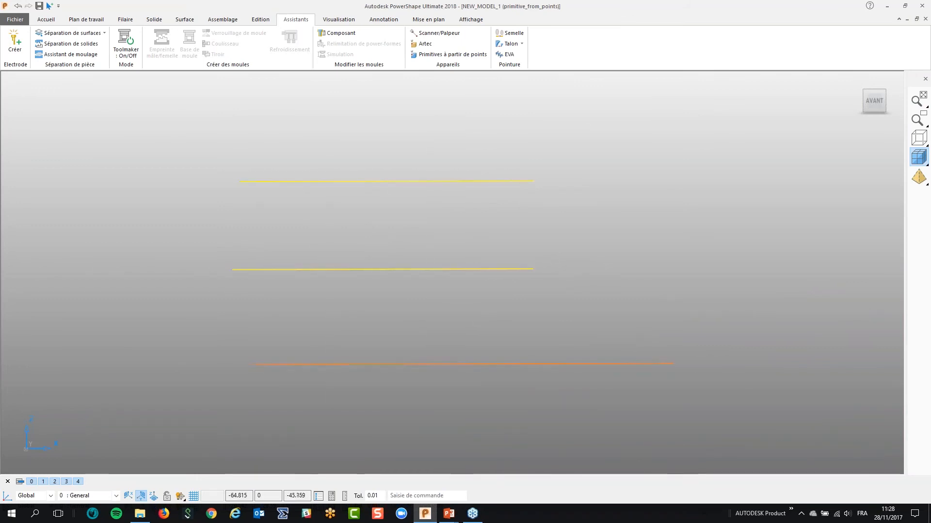
click(421, 150)
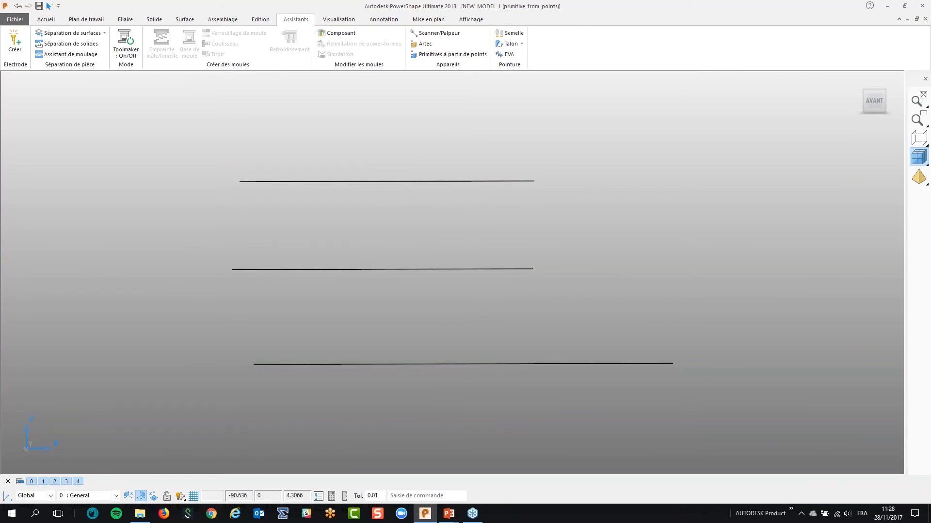
- Delete the three parallel lines and bring the hidden mesh back into view
middle_drag(369, 234, 387, 156)
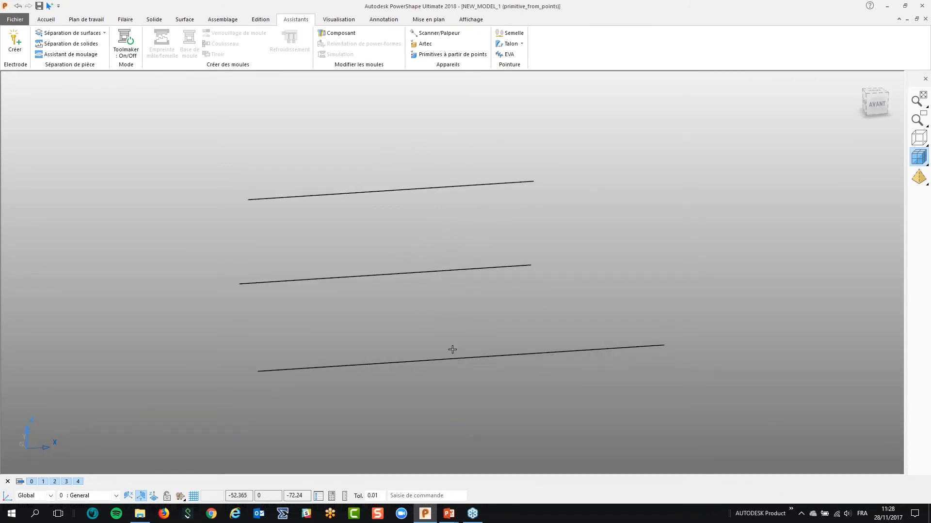
key(ctrl+a)
key(Delete)
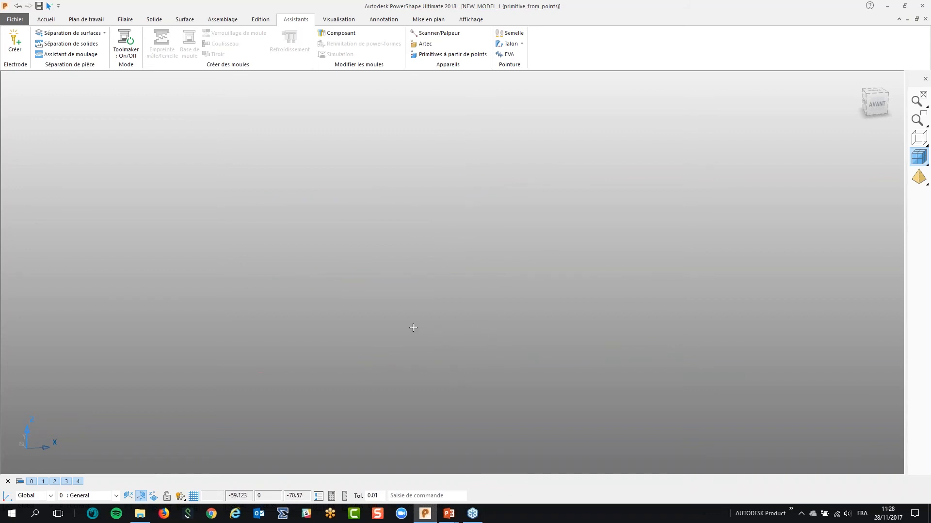
key(Escape)
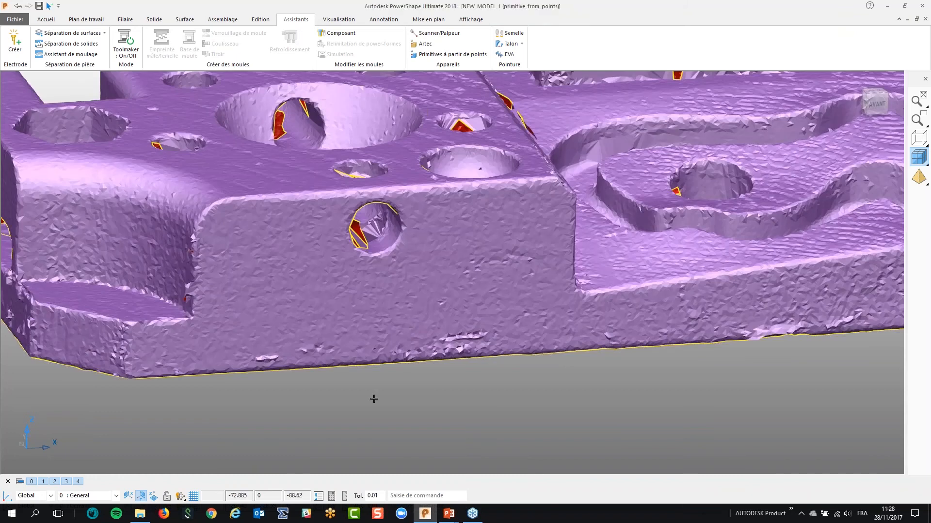
- Examine the mesh's upper face around the large conical bore from several angles
middle_drag(451, 242, 450, 310)
scroll(514, 349, down, 5)
middle_drag(514, 349, 540, 366)
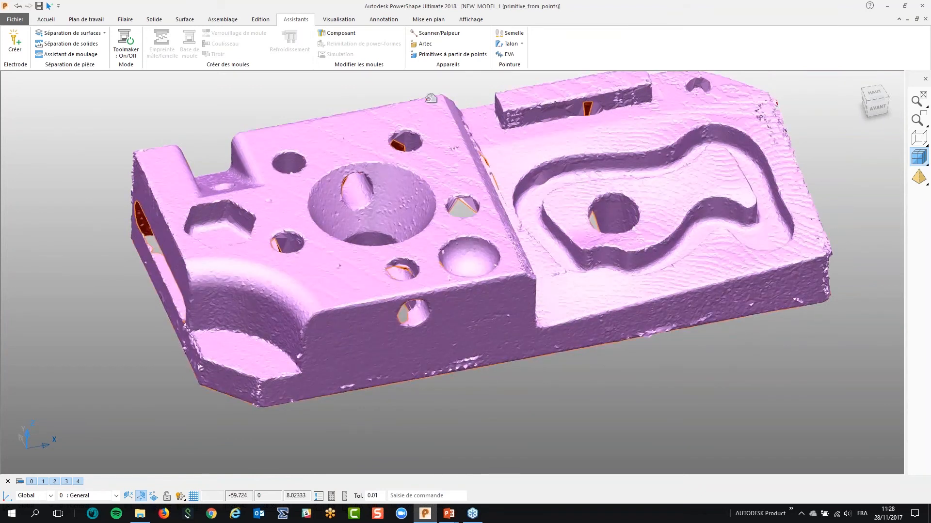
scroll(431, 193, up, 5)
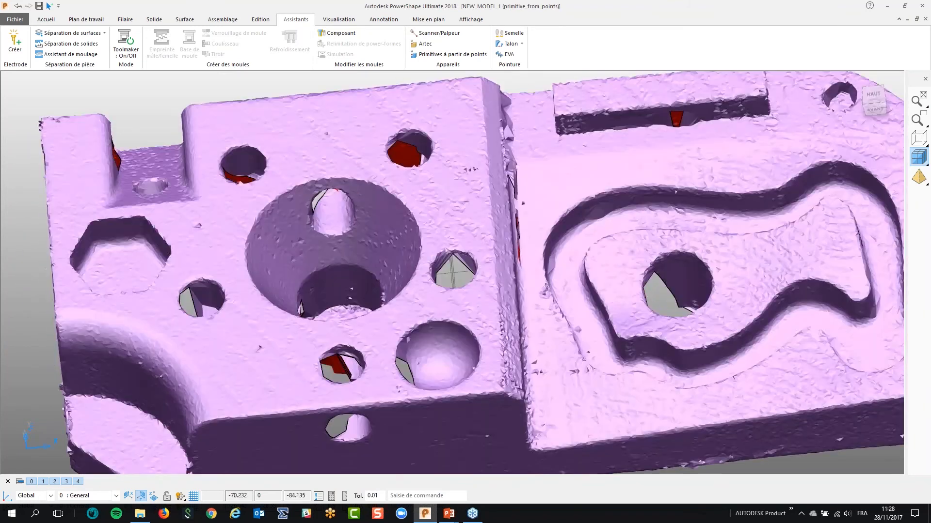
middle_drag(356, 278, 365, 283)
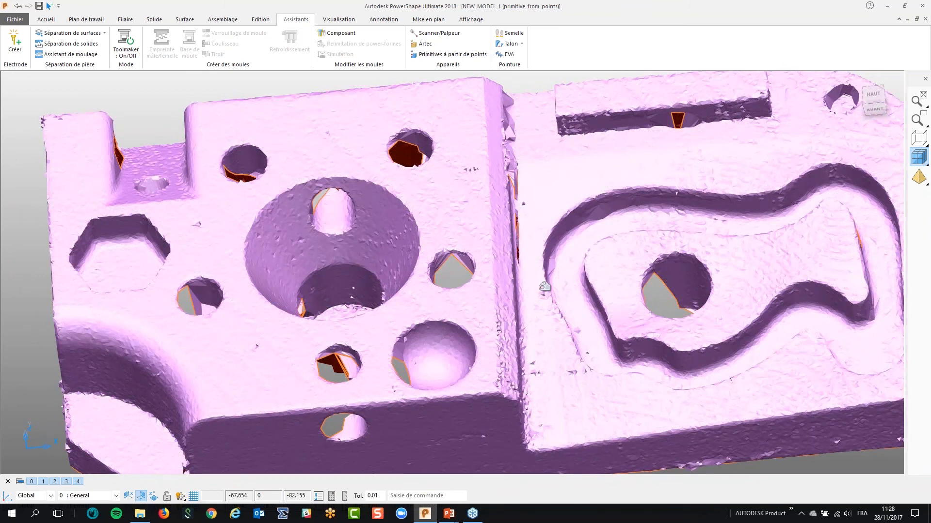
scroll(334, 242, up, 4)
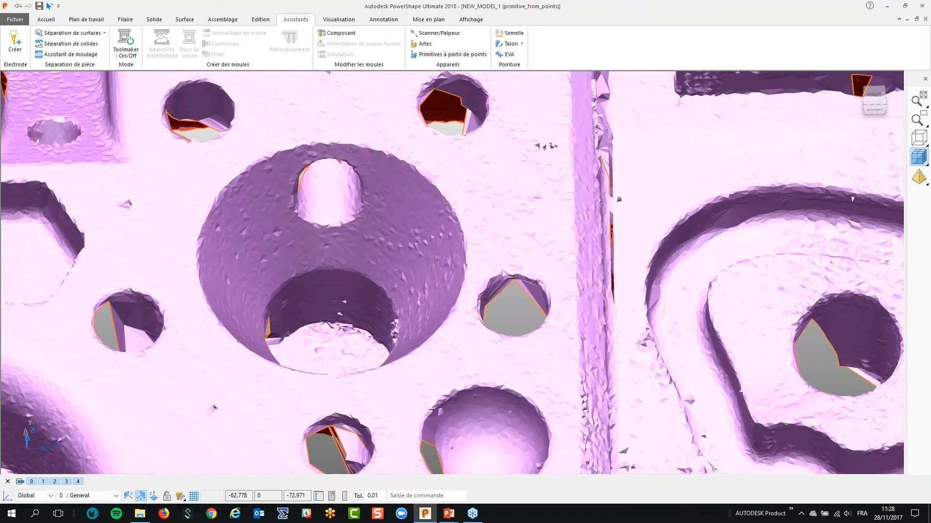
middle_drag(463, 291, 461, 320)
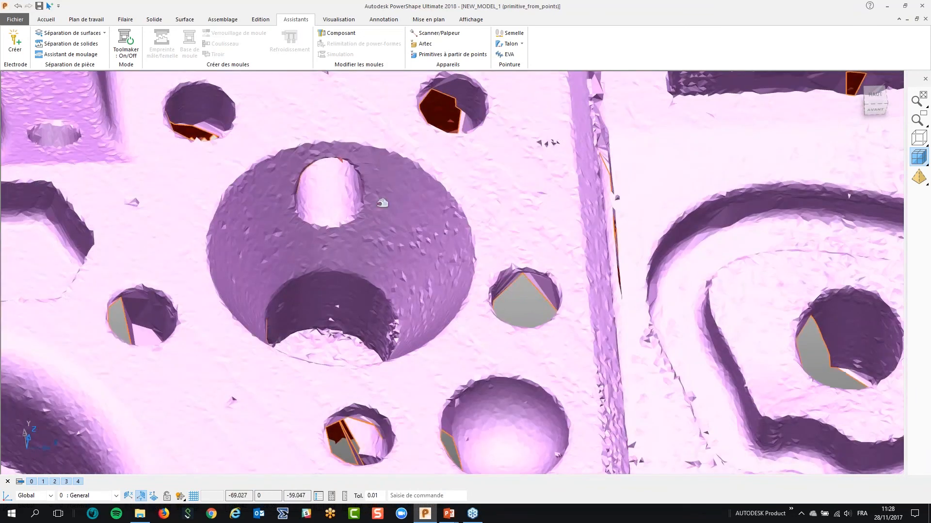
middle_drag(369, 300, 371, 302)
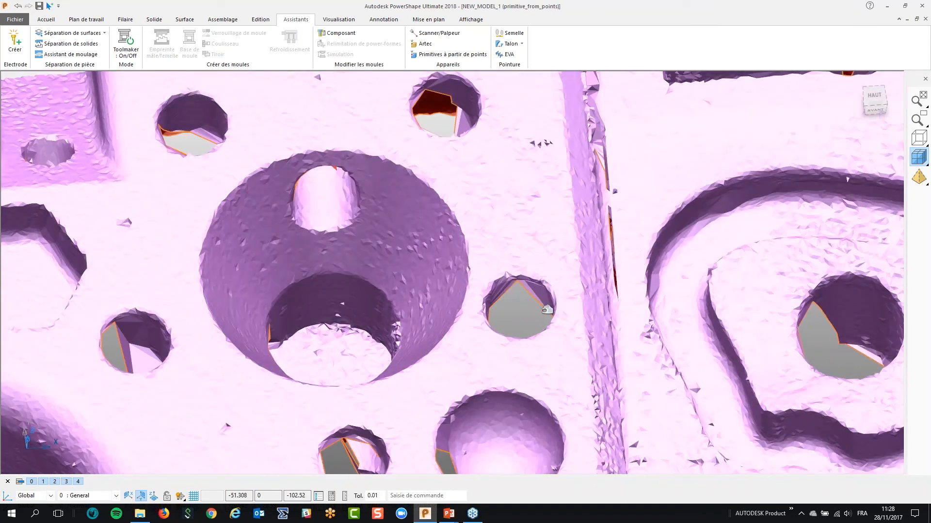
middle_drag(518, 305, 343, 182)
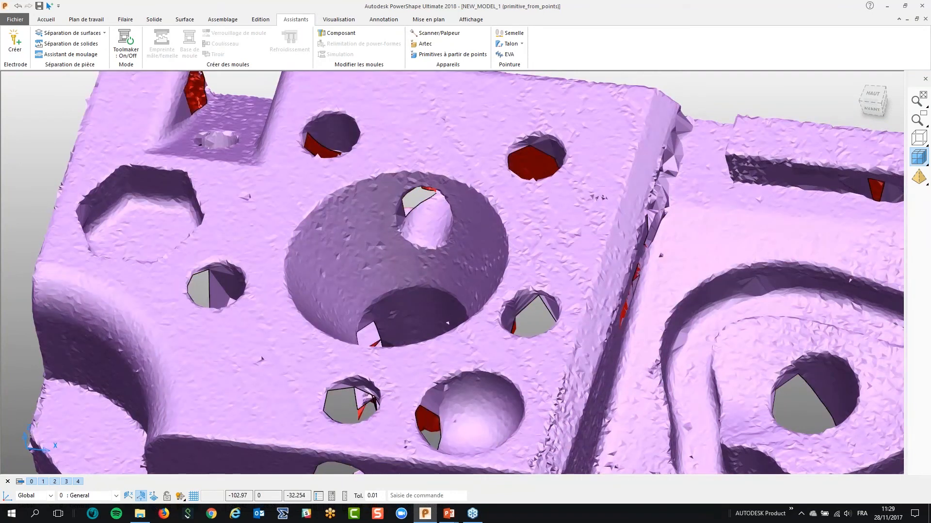
middle_drag(387, 272, 387, 259)
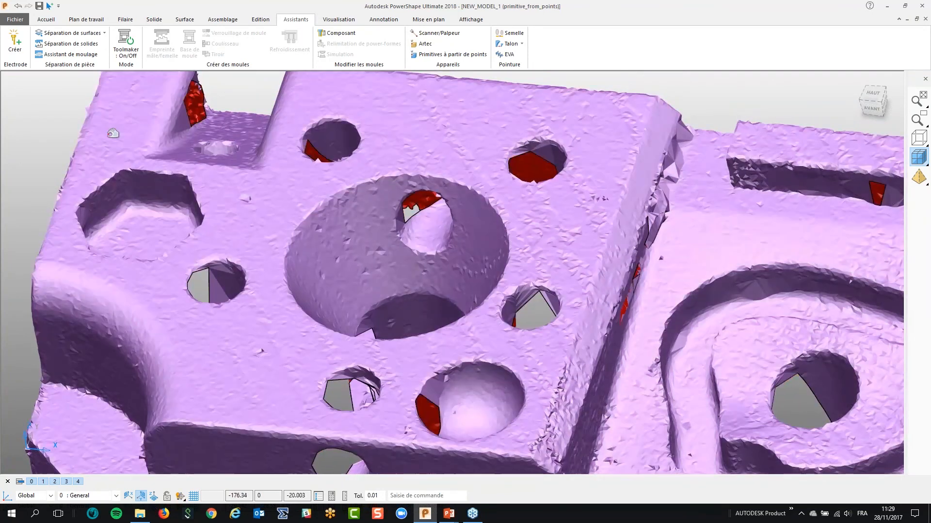
- Start a manual segmentation of the mesh and select a first patch of triangles on the wall of the large conical bore
click(340, 256)
click(515, 20)
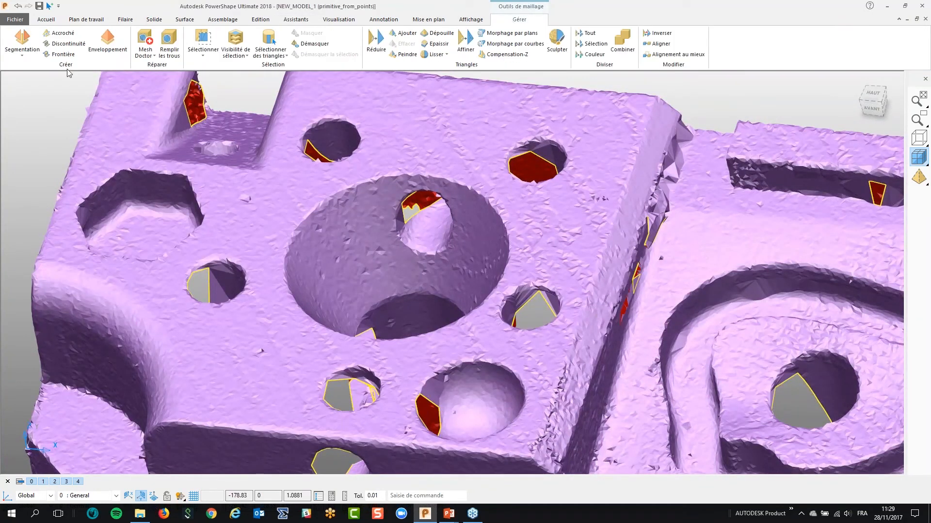
click(22, 44)
click(40, 92)
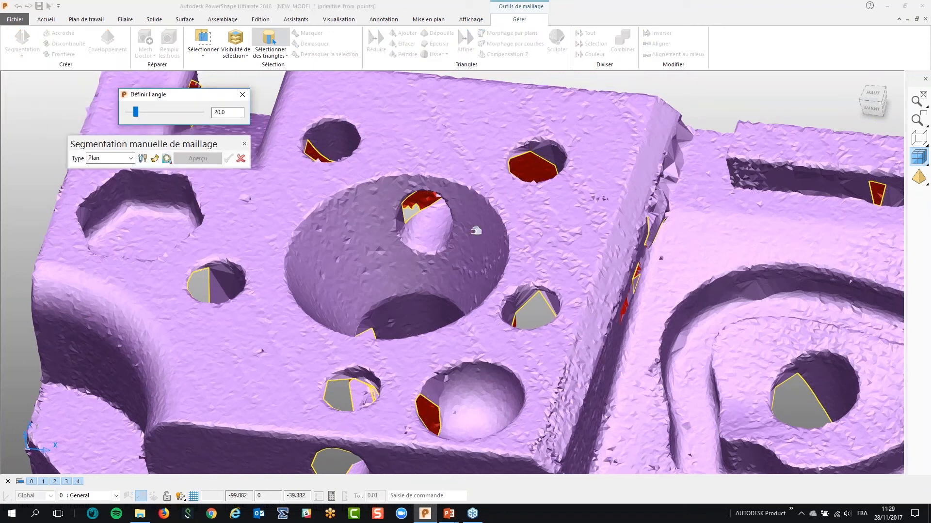
middle_drag(436, 281, 443, 256)
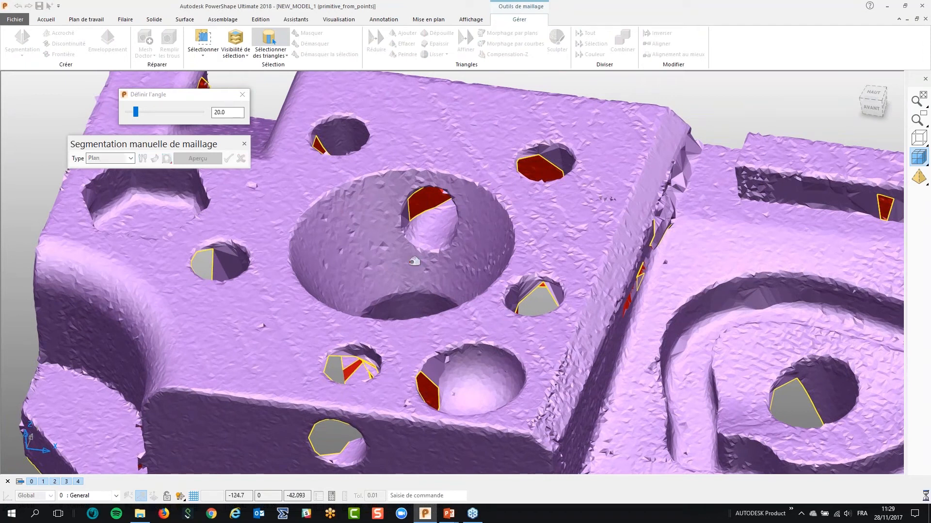
click(348, 240)
middle_drag(423, 265, 426, 292)
click(402, 301)
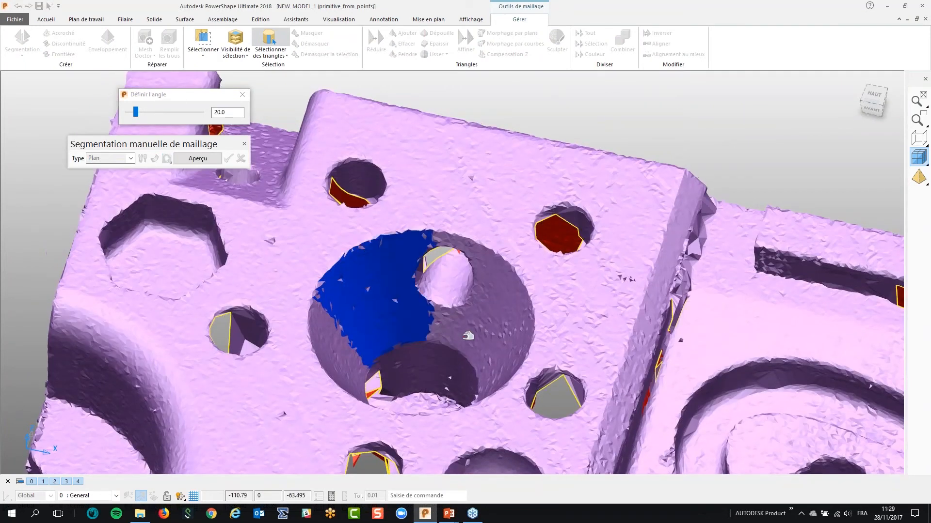
- Add the remaining triangle patches around the conical bore's wall to the segmentation selection
click(482, 332)
middle_drag(481, 332, 501, 380)
click(502, 380)
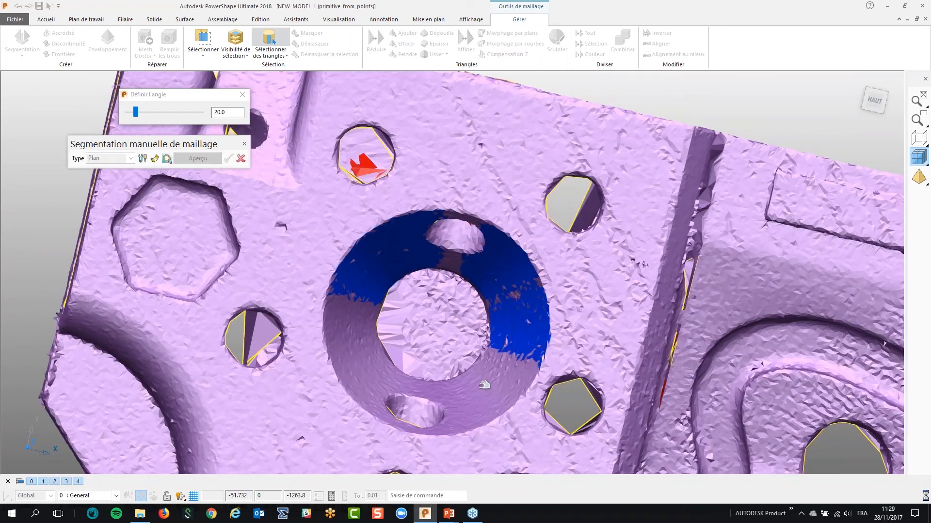
click(424, 390)
click(367, 357)
click(350, 308)
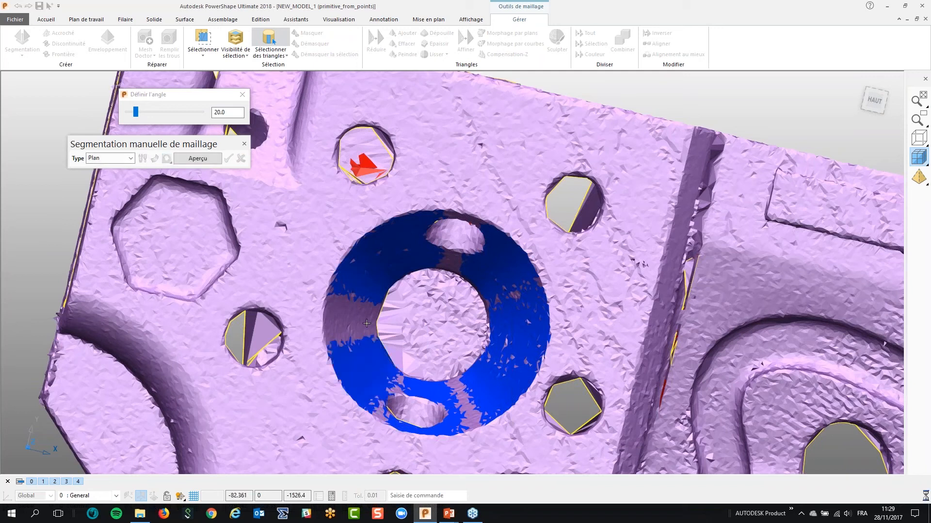
- Set the segmentation type to Cône and preview the cone fitted to the selected triangles
click(116, 158)
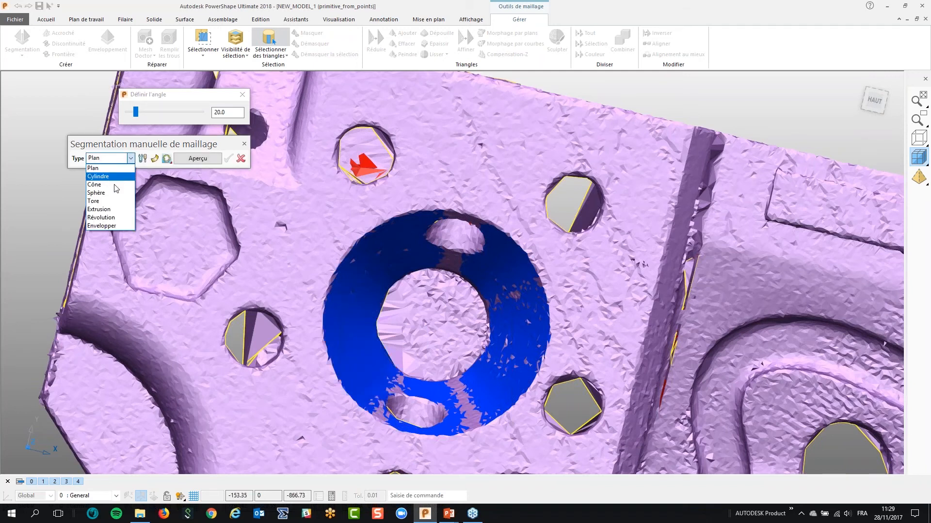
click(114, 187)
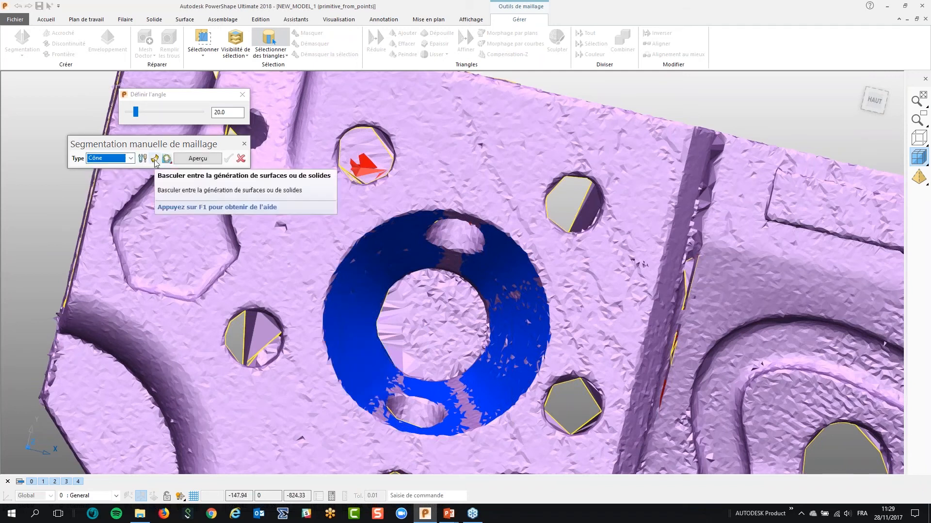
click(198, 158)
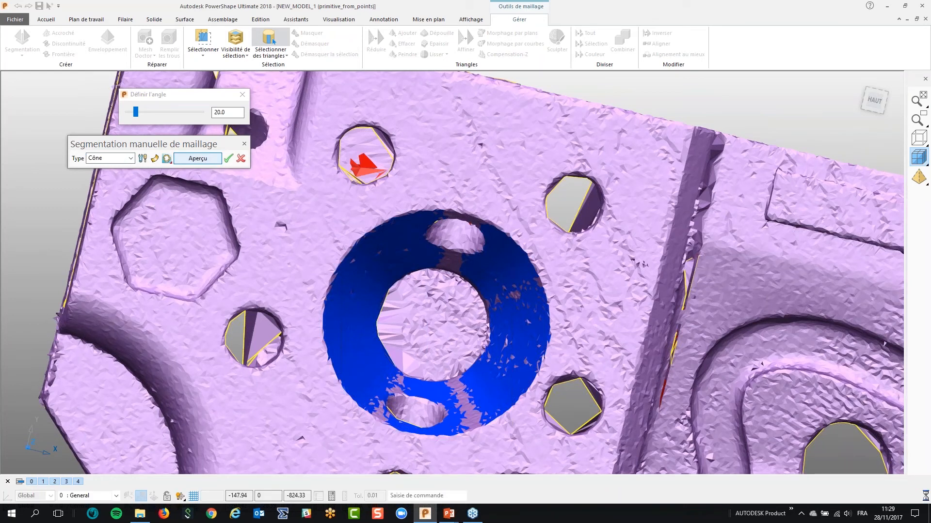
- Examine how far the previewed cone extends beyond the bore's rim and how it fits the wall
middle_drag(482, 311, 526, 246)
scroll(494, 233, up, 2)
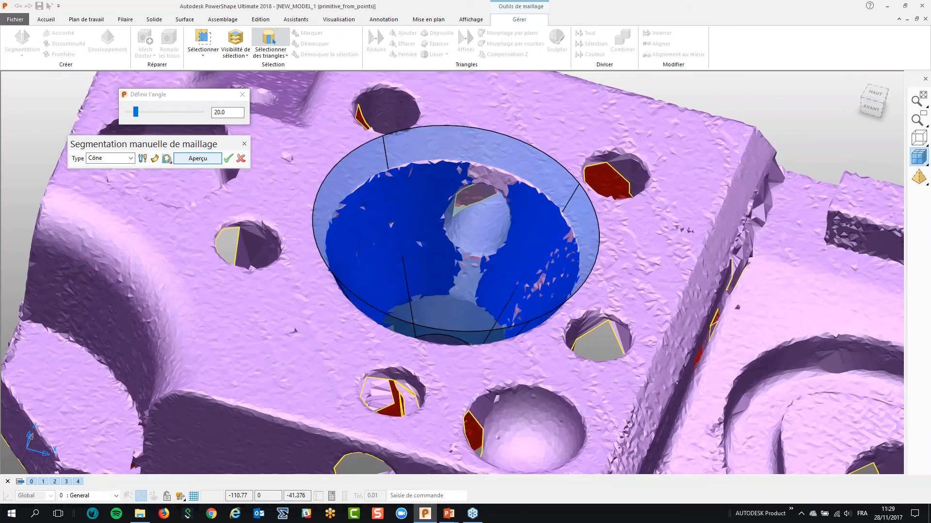
middle_drag(550, 233, 557, 317)
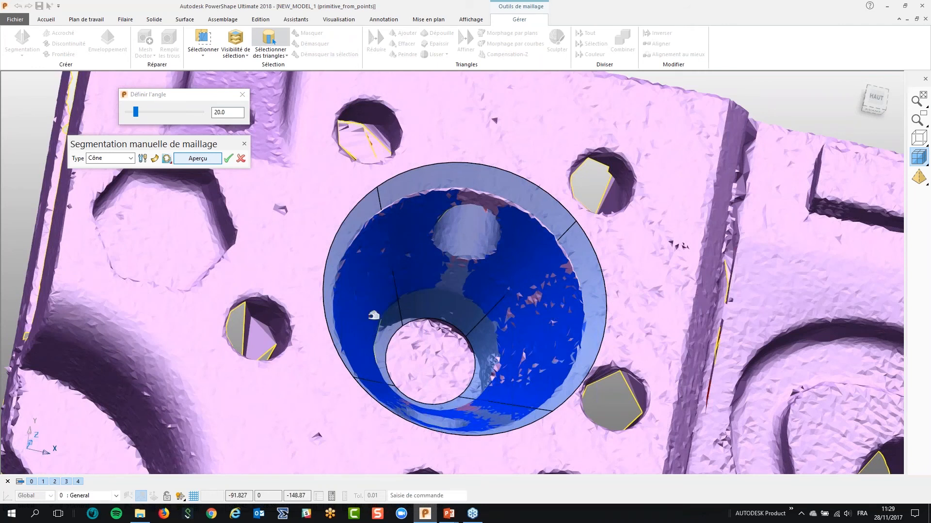
middle_drag(594, 309, 606, 184)
scroll(350, 208, up, 3)
middle_drag(567, 271, 572, 238)
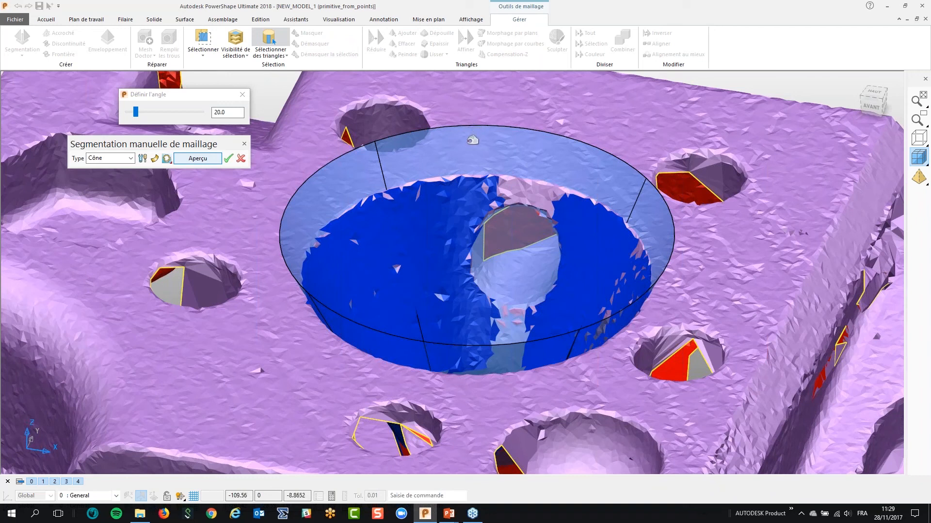
scroll(474, 141, down, 2)
scroll(474, 184, up, 2)
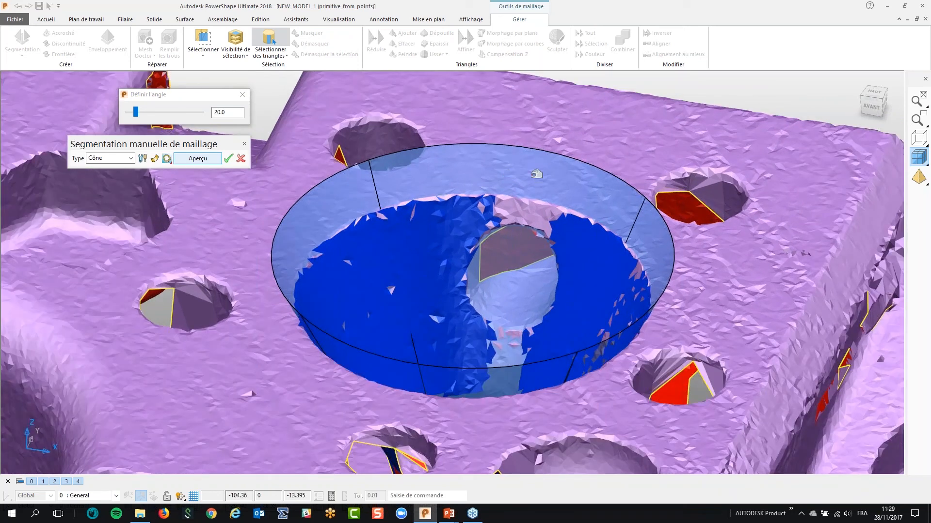
middle_drag(515, 178, 589, 181)
middle_drag(570, 255, 545, 217)
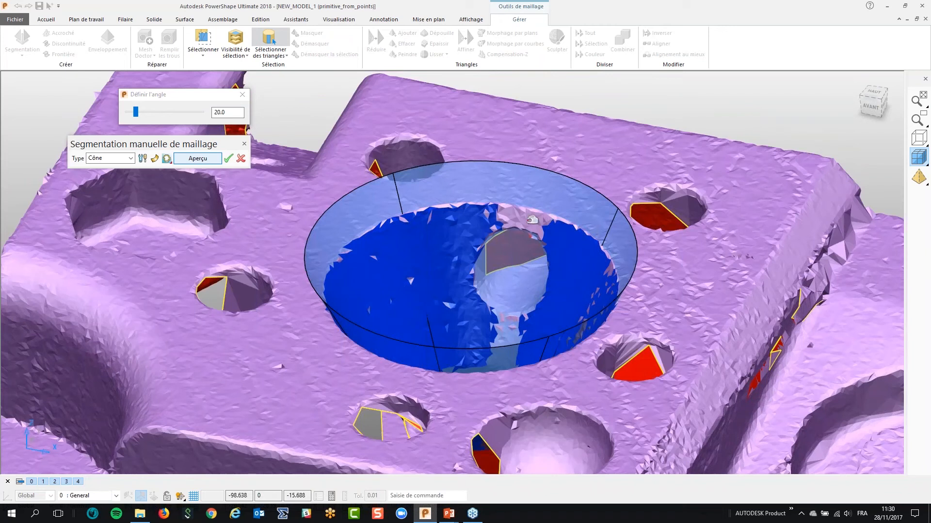
- Reduce the surface extension distance in the segmentation's fitting settings and preview the cone again
click(142, 159)
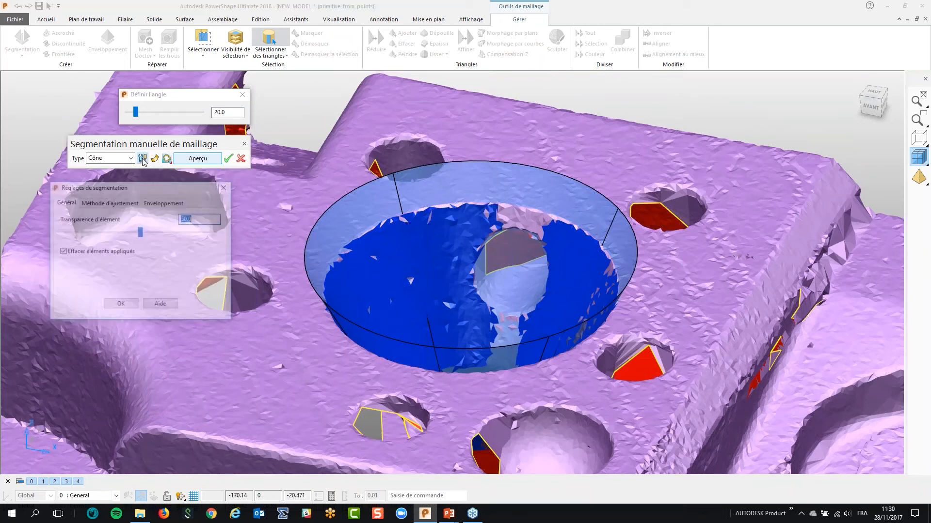
click(101, 203)
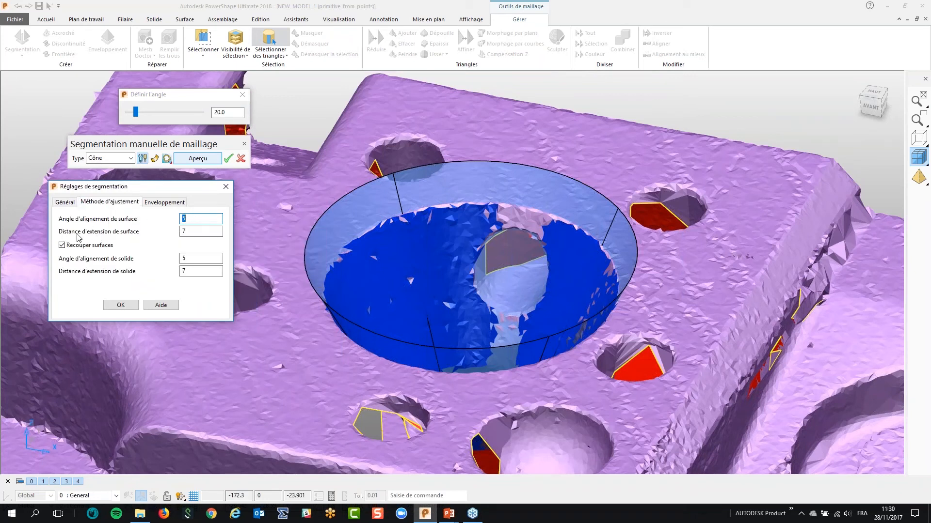
mouse_move(112, 236)
click(199, 231)
click(131, 307)
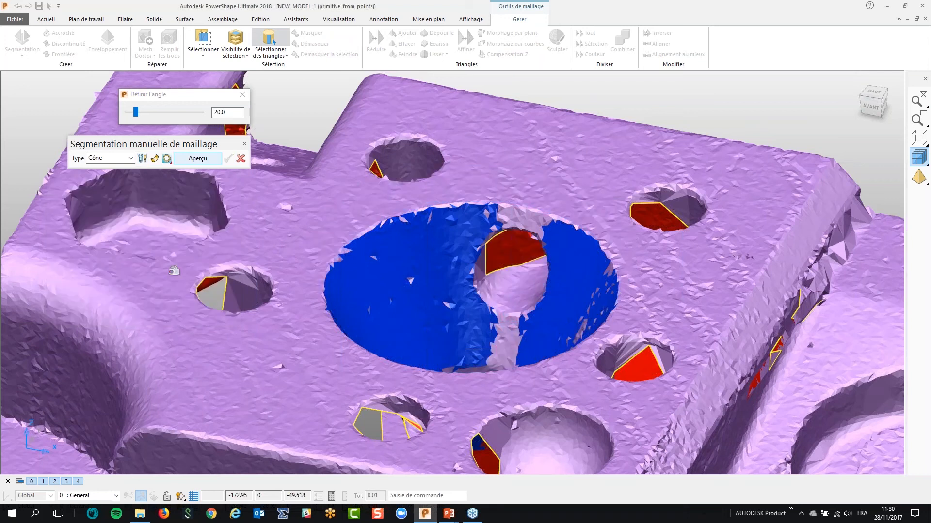
click(198, 159)
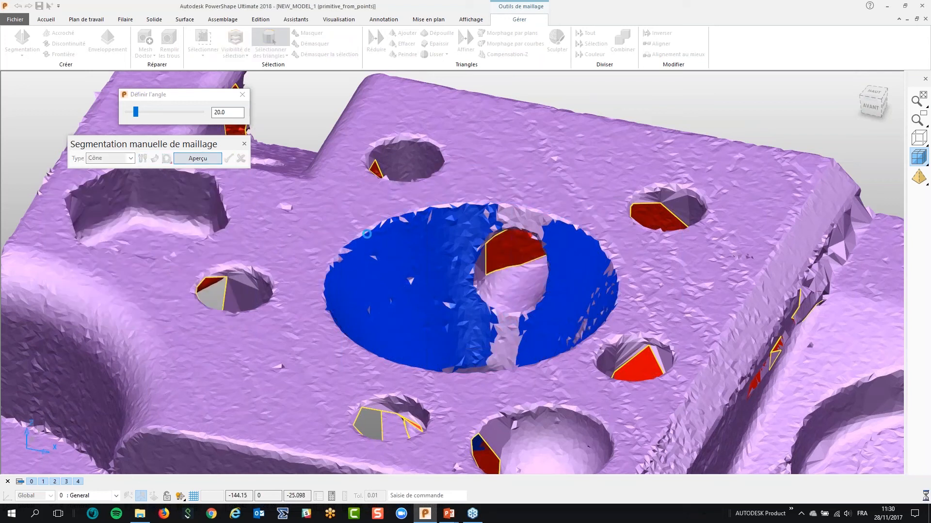
- Check the shortened cone preview, create the cone surface from it and end the manual segmentation
middle_drag(601, 279, 609, 328)
scroll(505, 378, up, 3)
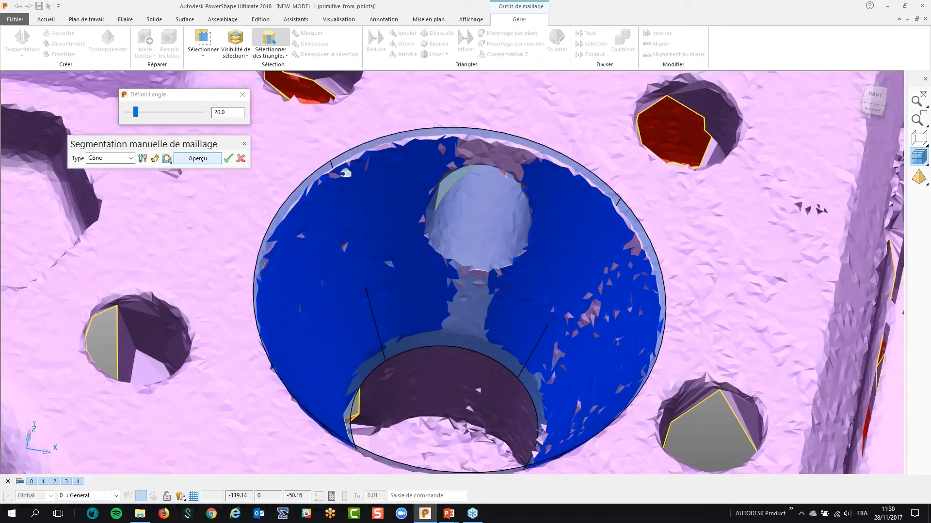
scroll(633, 208, down, 1)
middle_drag(619, 244, 614, 203)
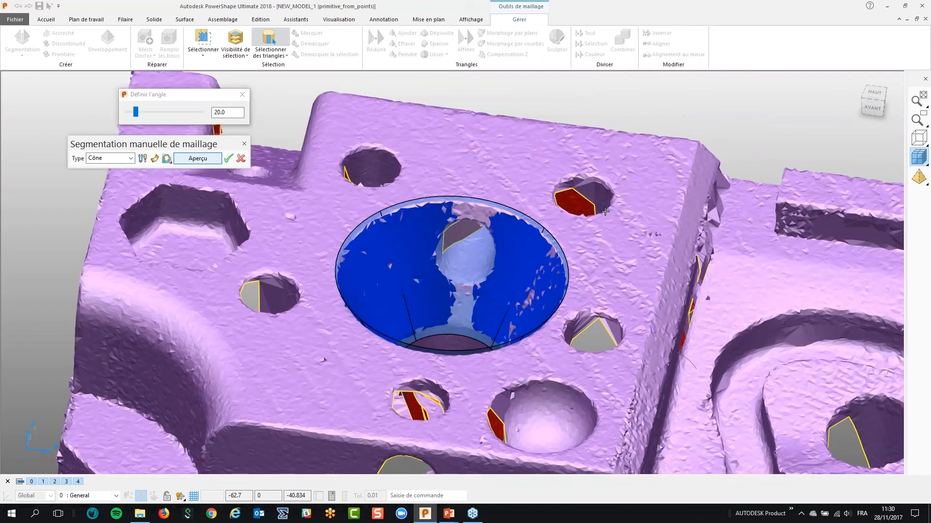
click(556, 105)
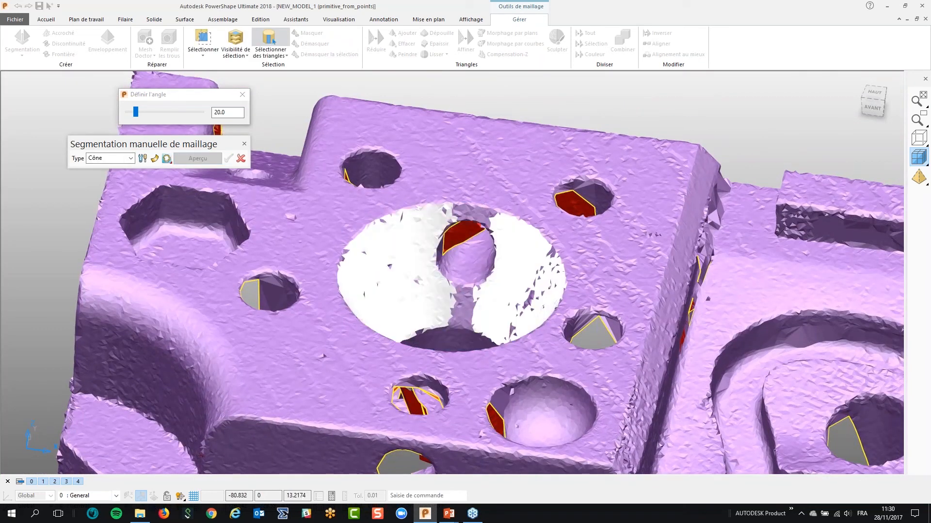
click(244, 144)
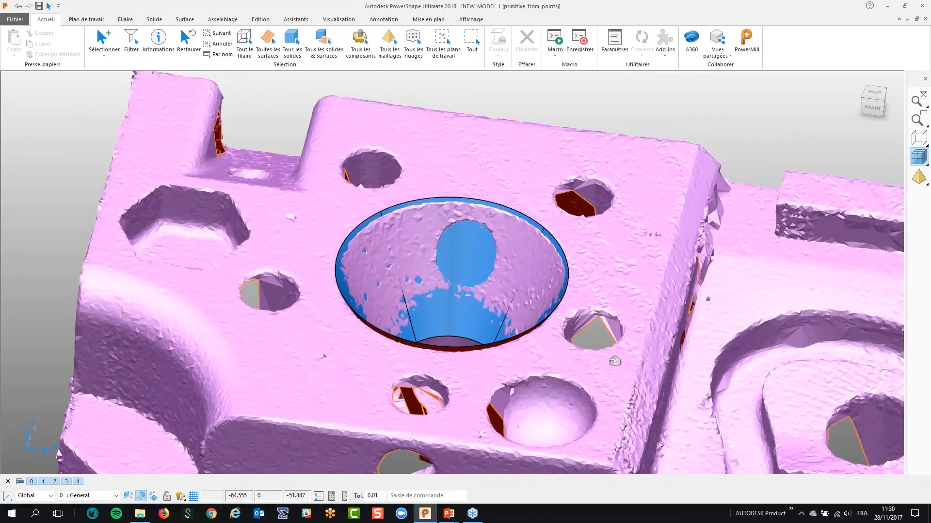
middle_drag(614, 361, 614, 407)
scroll(440, 345, up, 2)
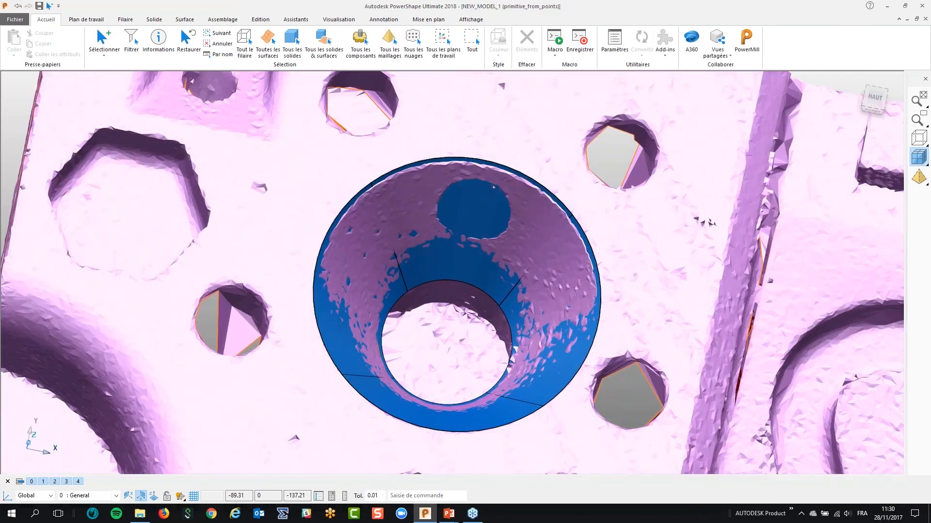
middle_drag(440, 345, 439, 326)
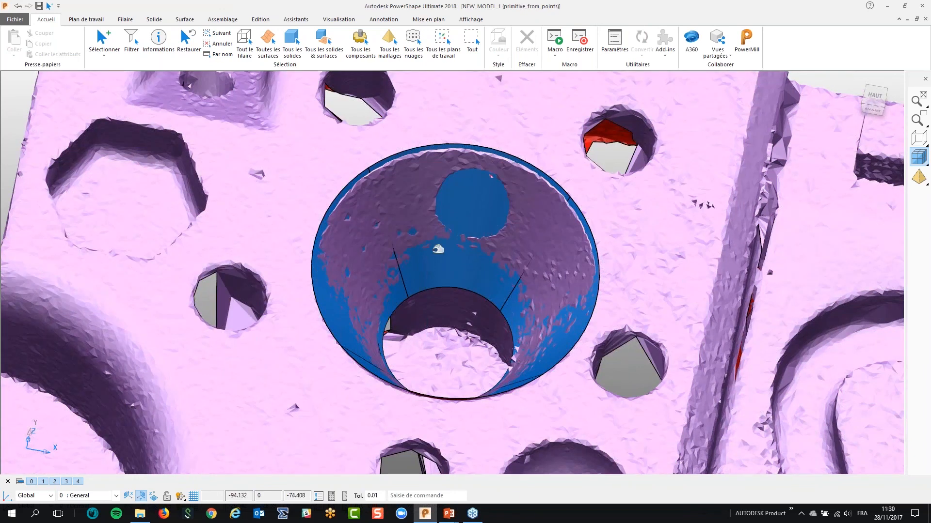
- Start creating primitives from points and set the geometry type to cylinder with surface output
middle_drag(211, 204, 211, 206)
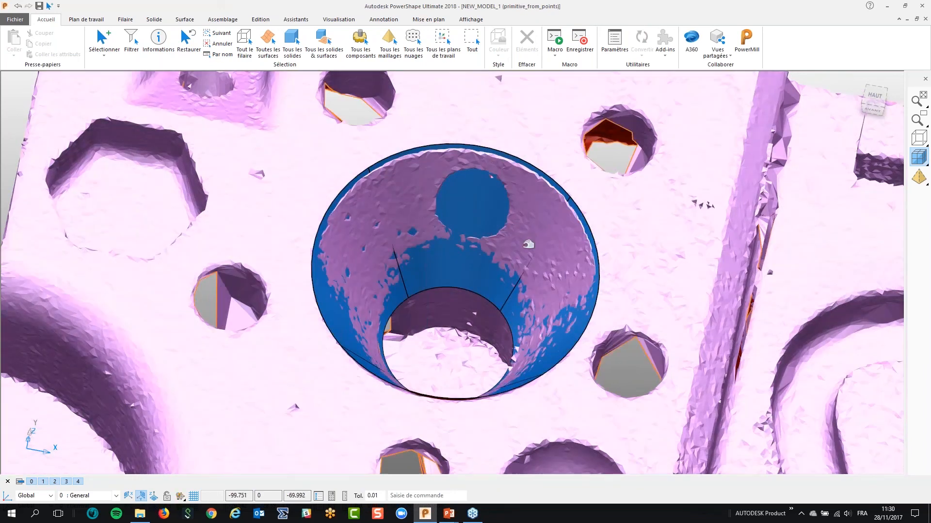
scroll(508, 248, down, 1)
middle_drag(508, 248, 504, 221)
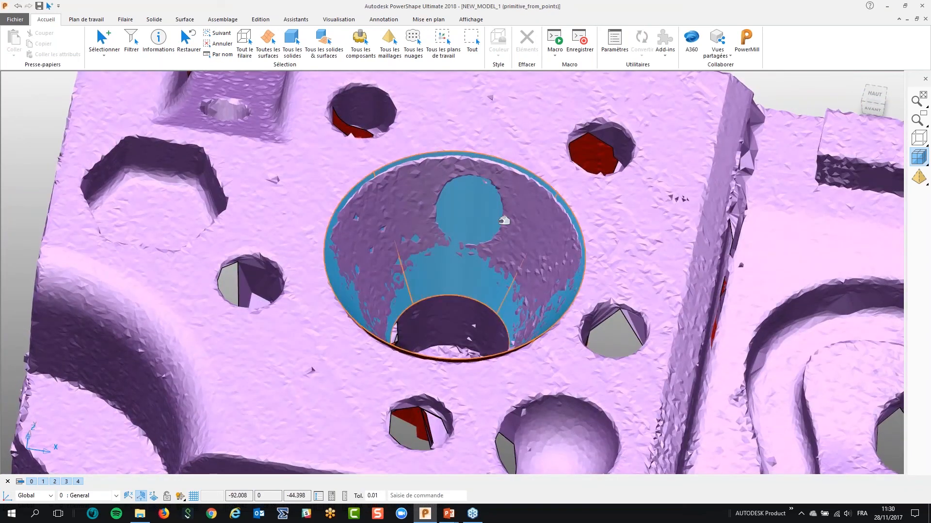
middle_drag(239, 99, 239, 98)
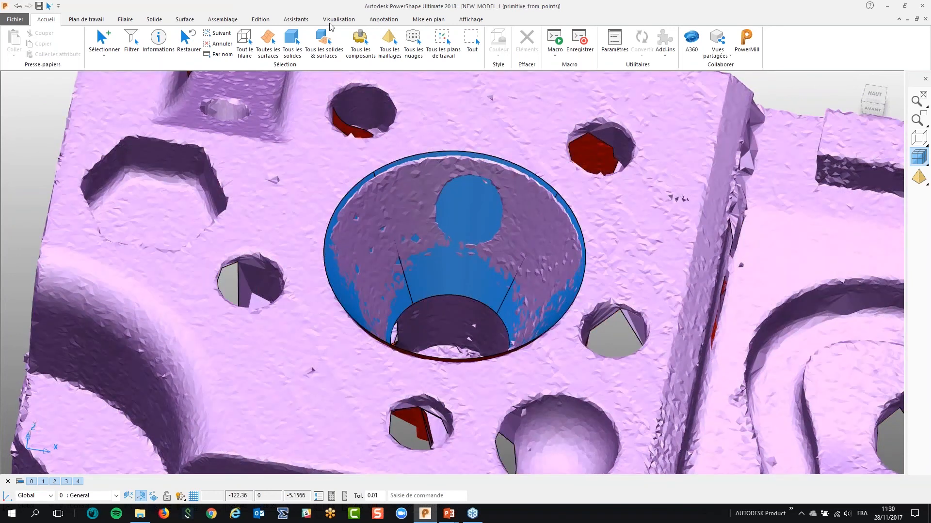
click(292, 22)
click(449, 55)
drag(246, 67, 229, 76)
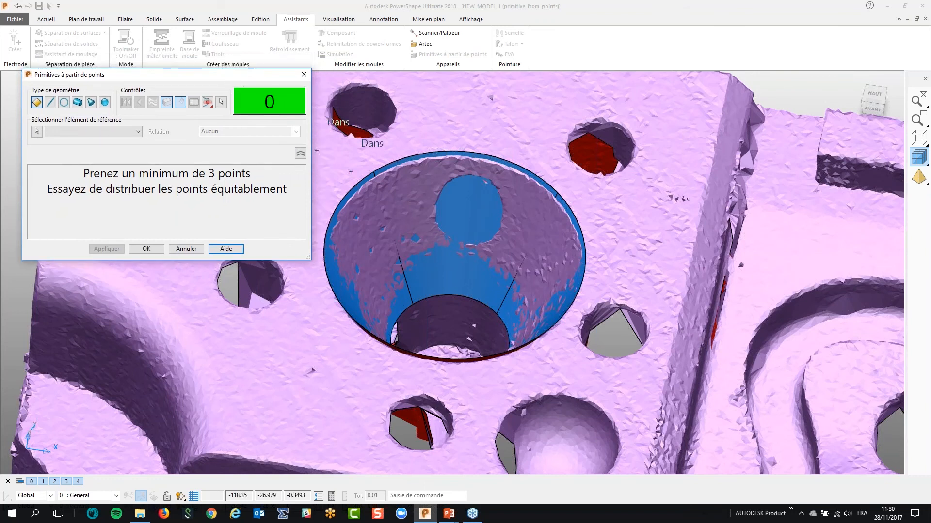
scroll(332, 209, down, 1)
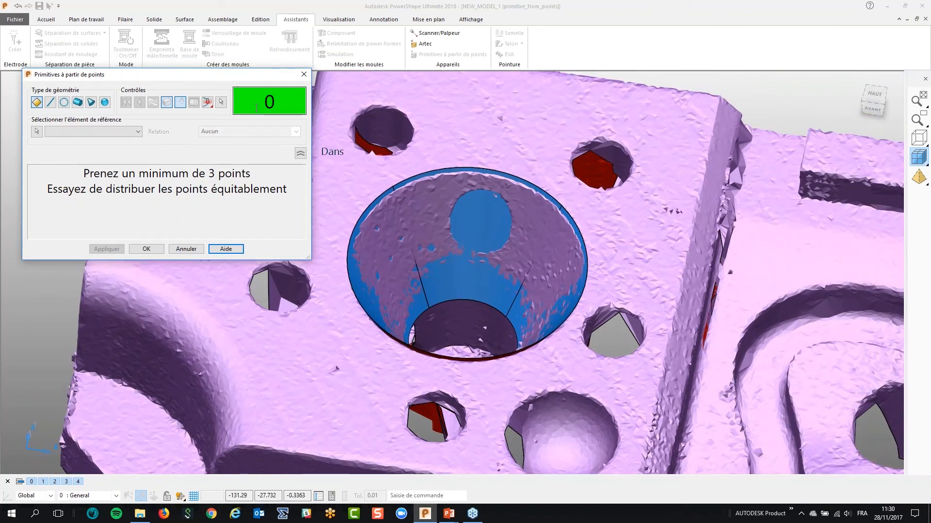
click(78, 102)
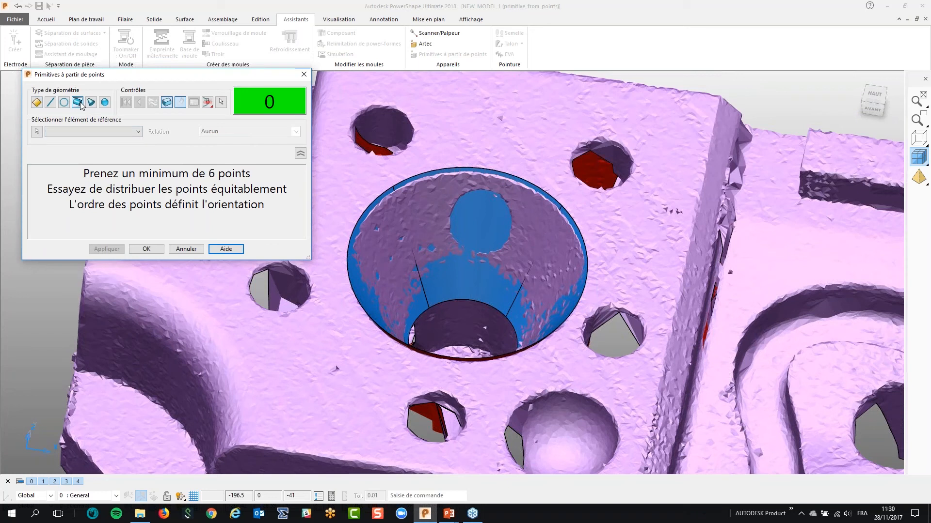
click(168, 104)
click(180, 102)
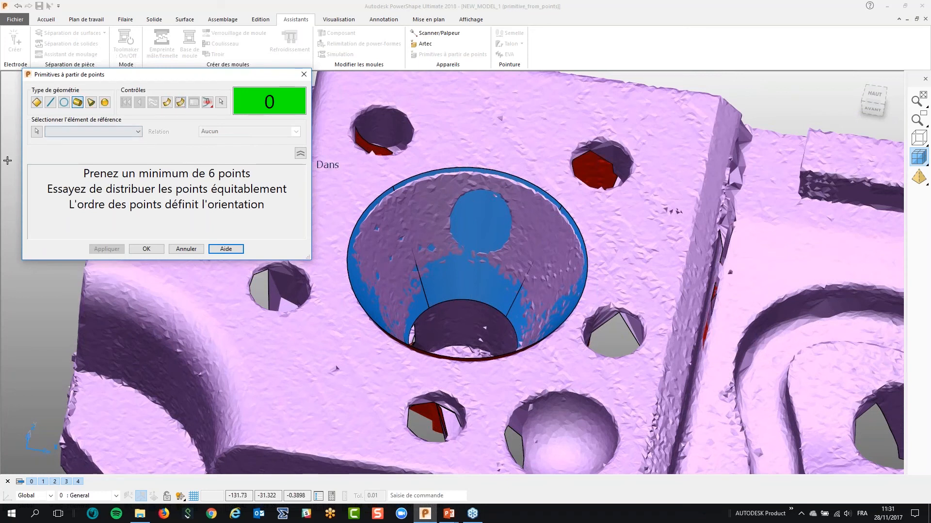
- Use the cone surface as the cylinder's reference element and set the relation to Concentrique
click(36, 131)
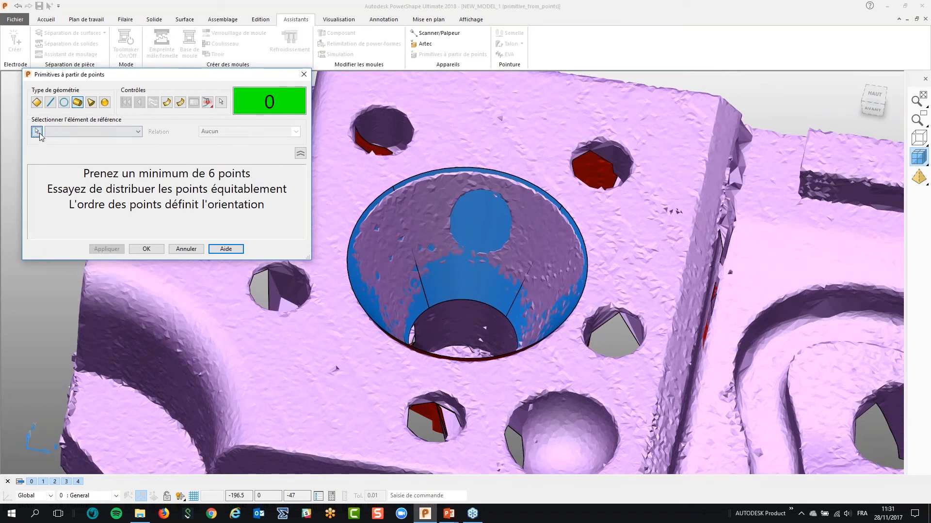
click(389, 316)
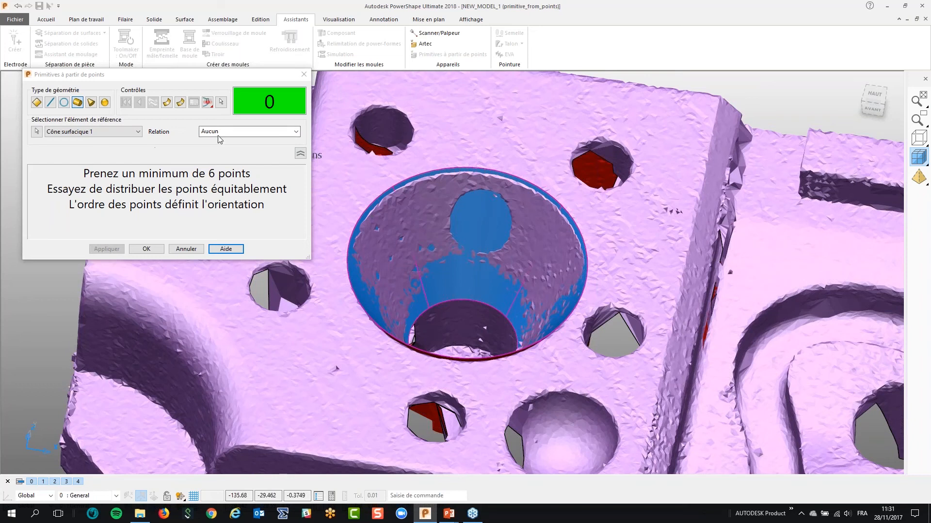
click(233, 136)
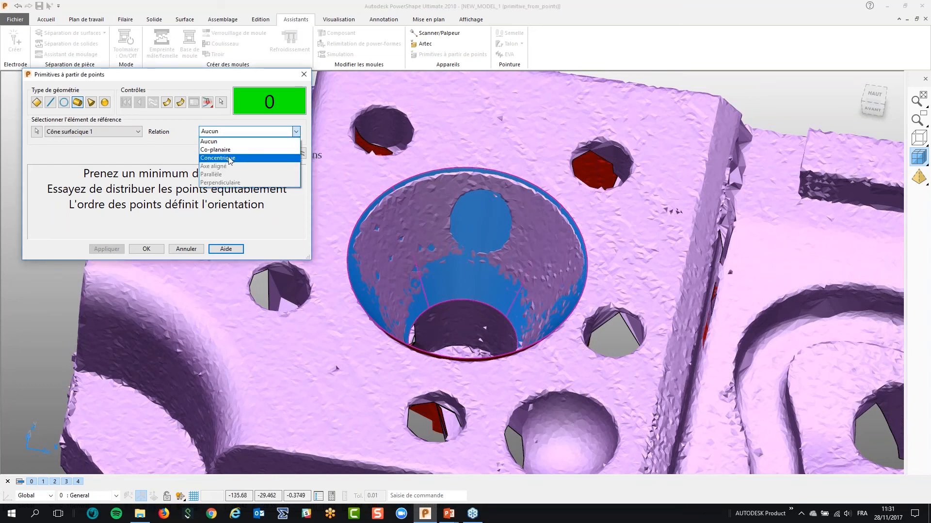
click(230, 159)
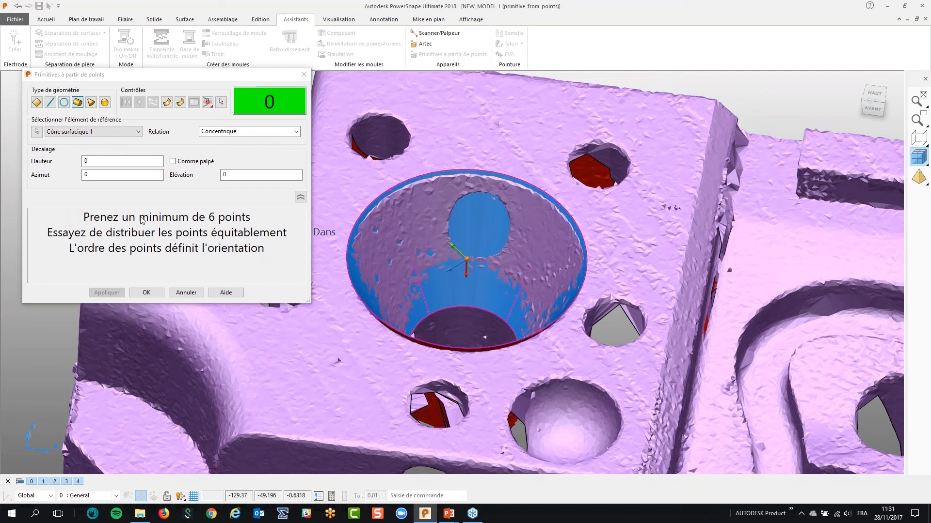
- Pick six points distributed around the bore wall below the cone to fit the concentric cylinder
scroll(453, 310, up, 4)
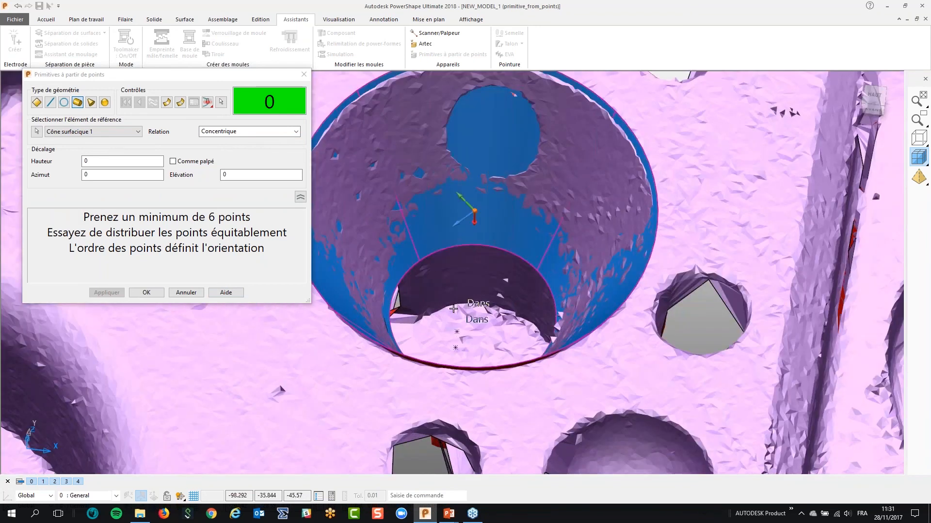
click(450, 251)
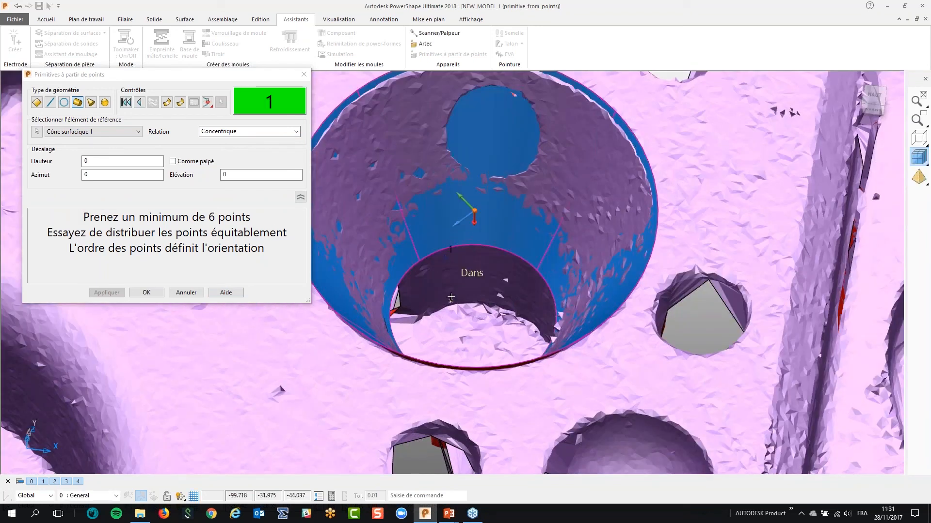
middle_drag(577, 370, 456, 286)
click(534, 278)
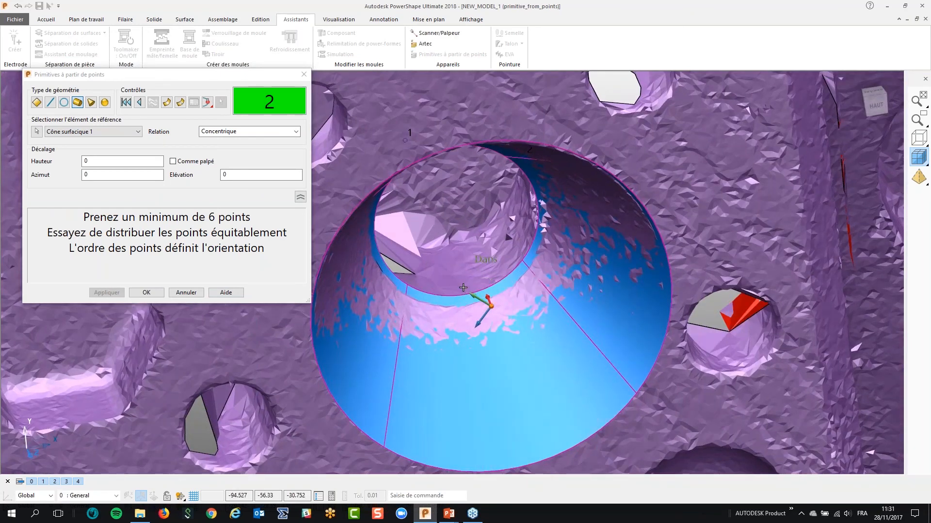
click(443, 287)
click(430, 254)
middle_drag(492, 283, 441, 320)
click(529, 306)
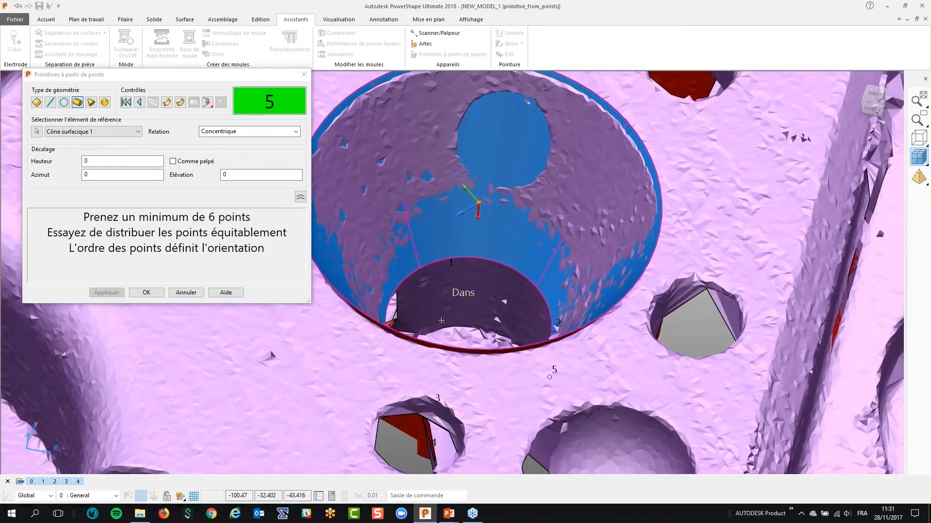
click(441, 320)
middle_drag(441, 320, 547, 259)
middle_drag(473, 266, 458, 262)
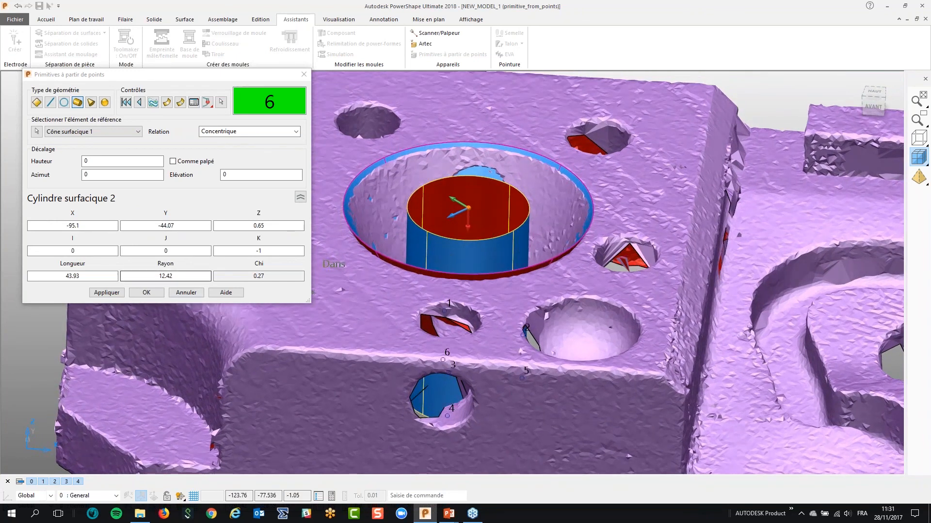
- Set the fitted cylinder's radius to 12.5, create the surface and end the primitive fitting
click(165, 276)
text(1)
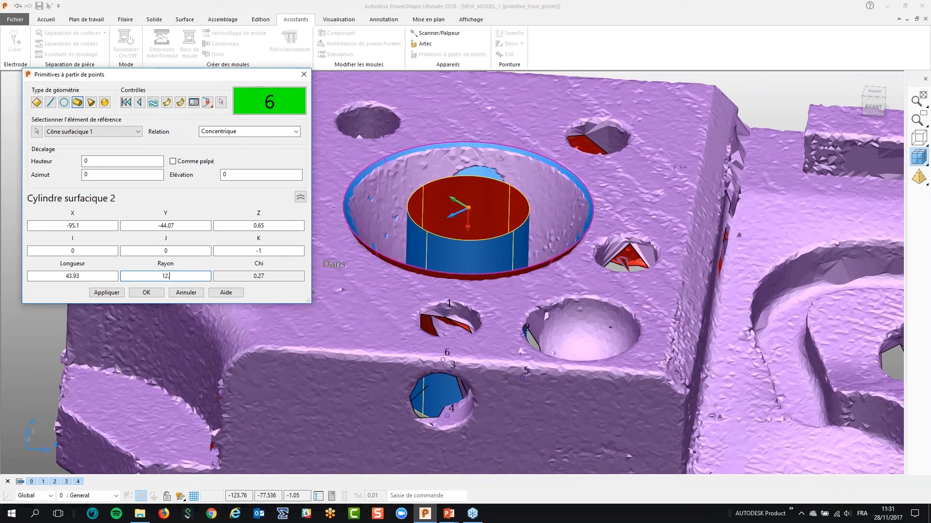
key(Tab)
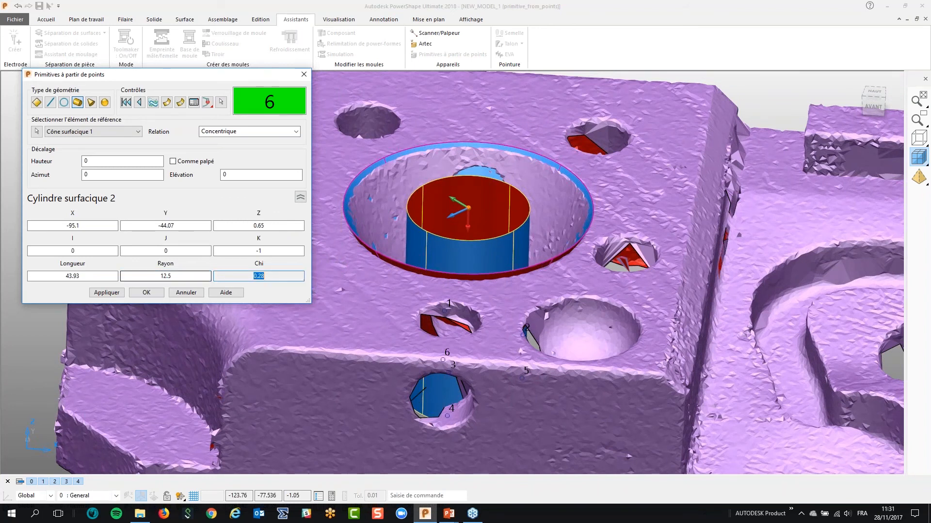
click(115, 293)
click(304, 76)
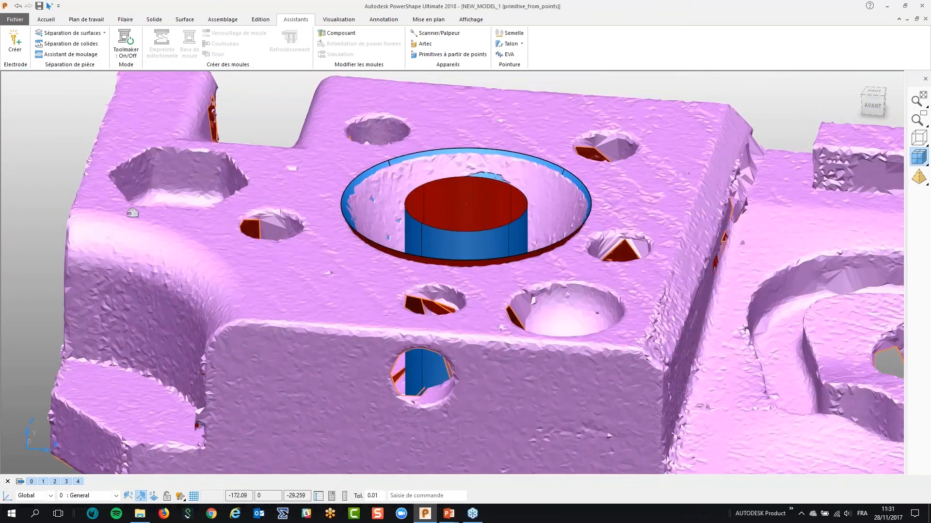
- Hide the scanned mesh and reverse the orientation of the cone surface
click(132, 213)
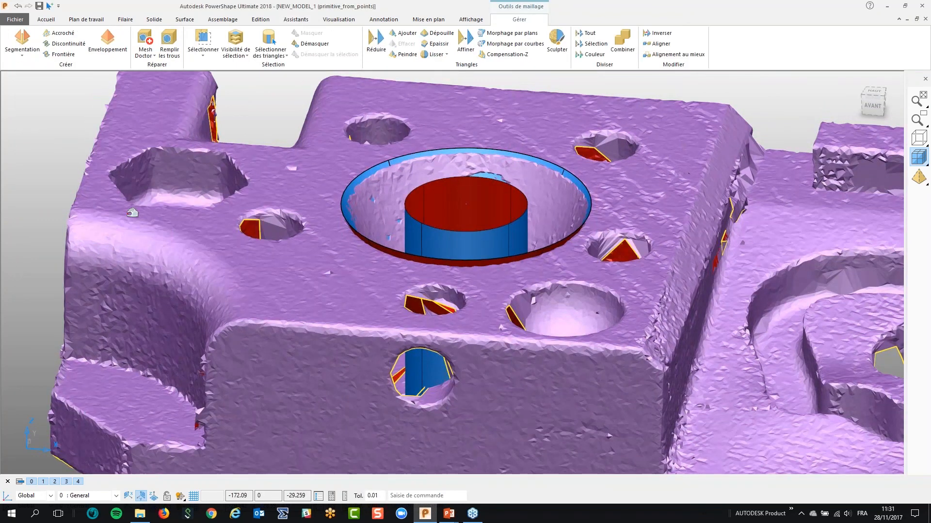
key(Delete)
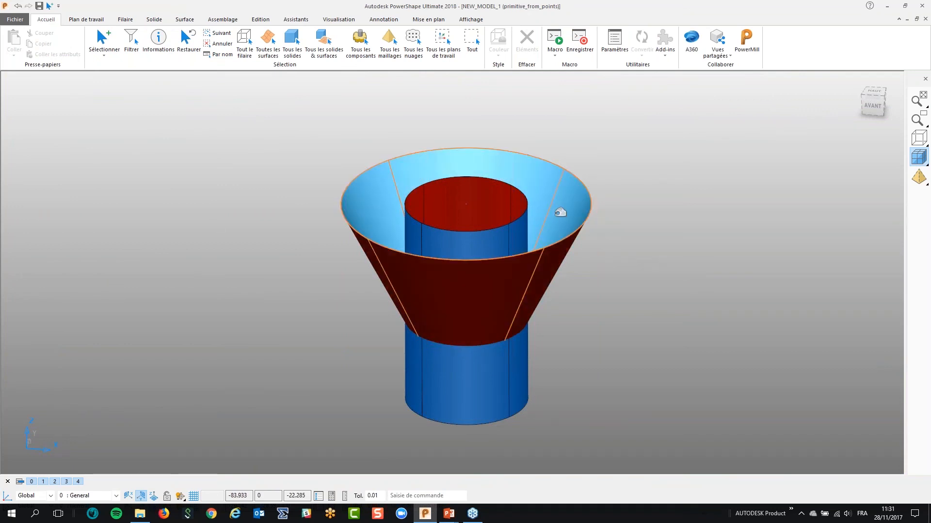
right_click(556, 211)
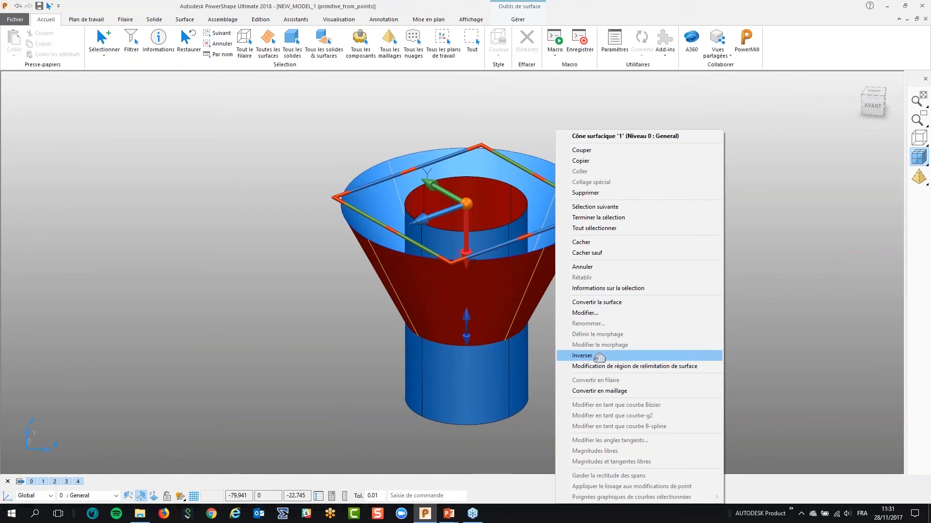
click(599, 356)
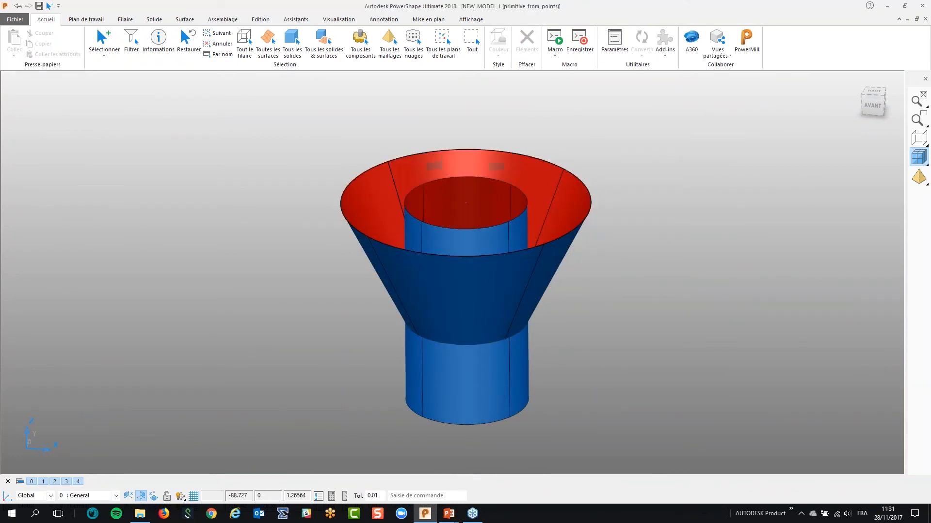
- Trim the cone and cylinder against each other, choosing the solution that keeps the full cone and only the cylinder portion below it
click(261, 19)
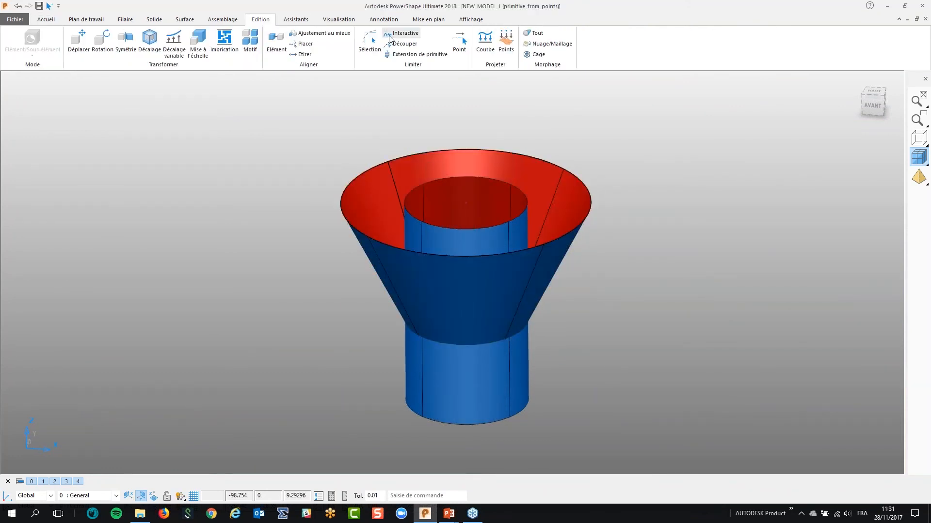
click(370, 42)
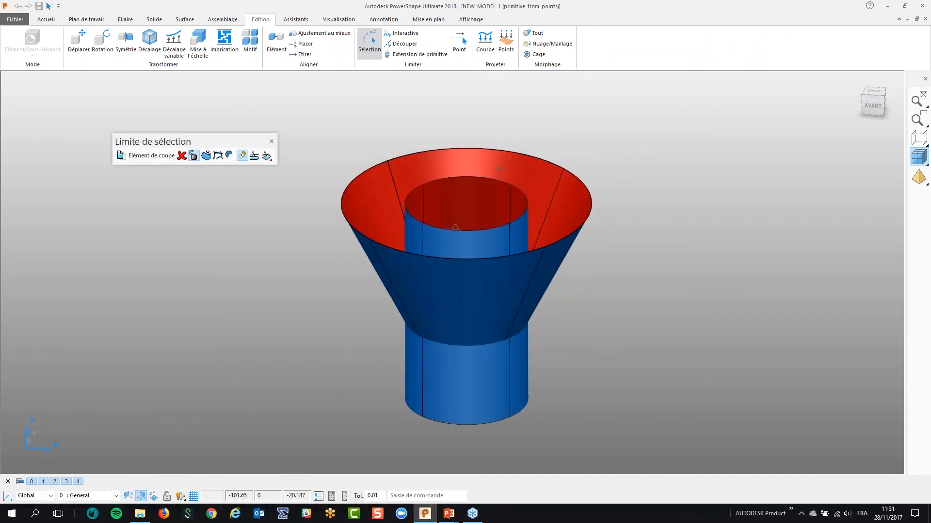
scroll(454, 227, up, 2)
click(455, 226)
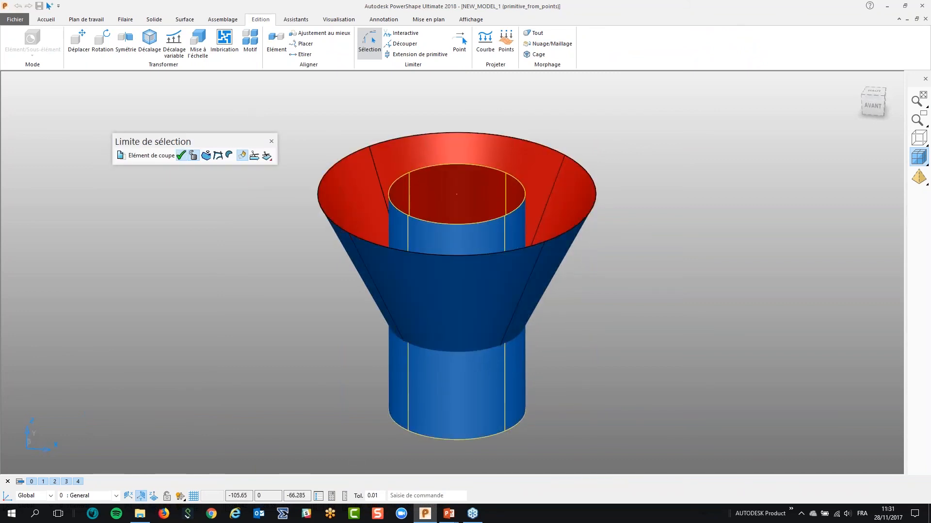
click(181, 155)
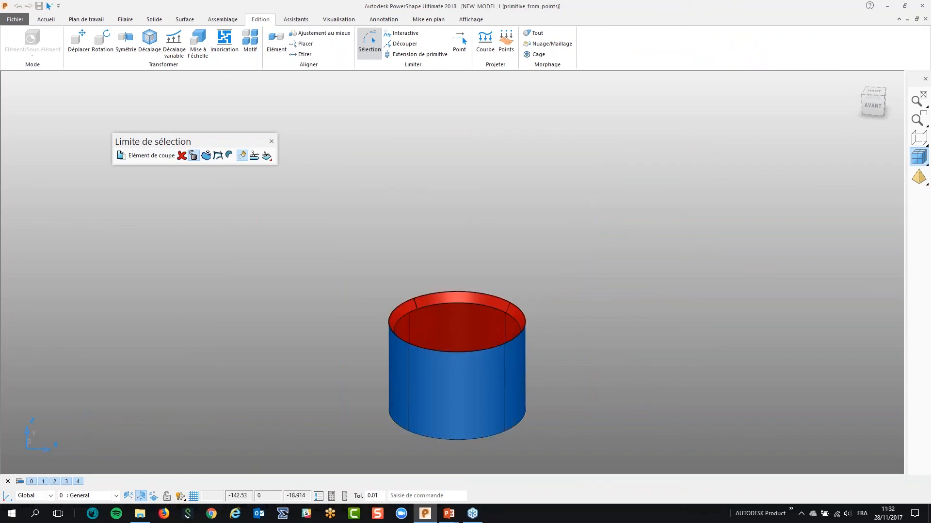
click(254, 155)
click(254, 156)
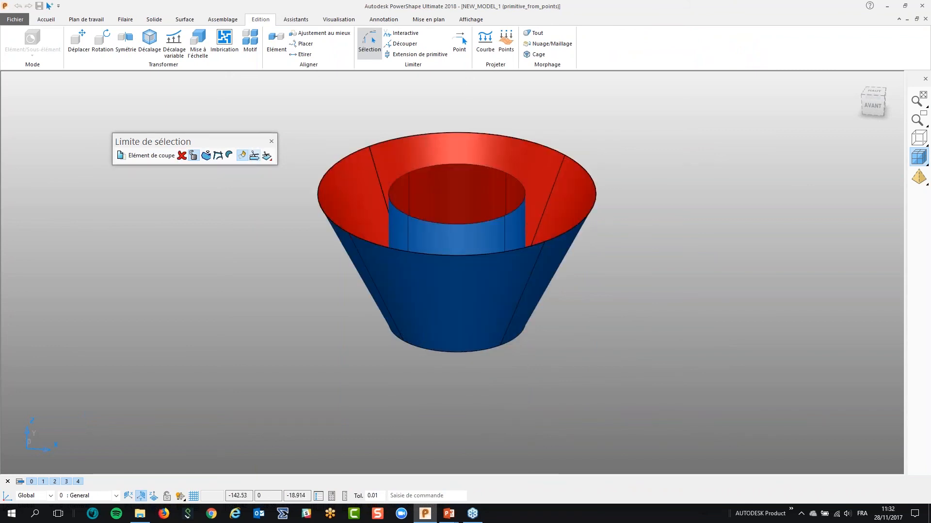
click(242, 155)
click(254, 155)
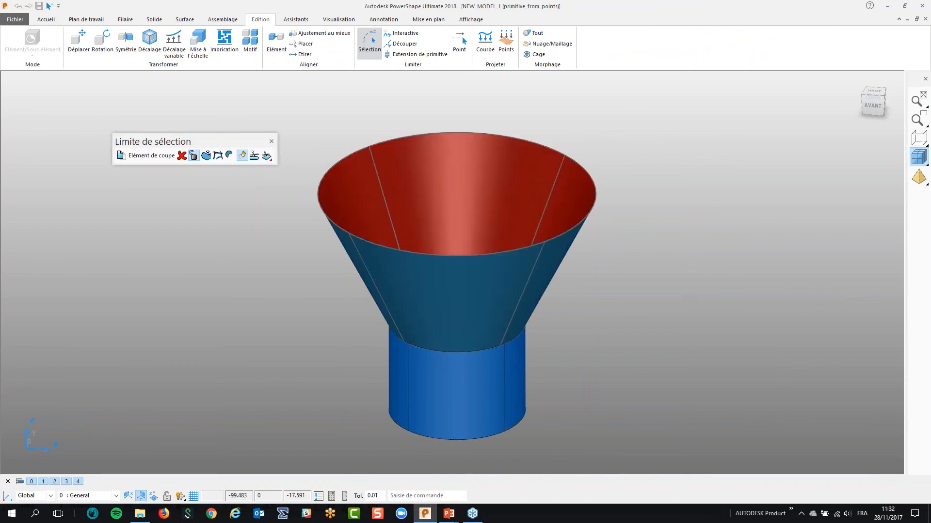
middle_drag(468, 218, 470, 240)
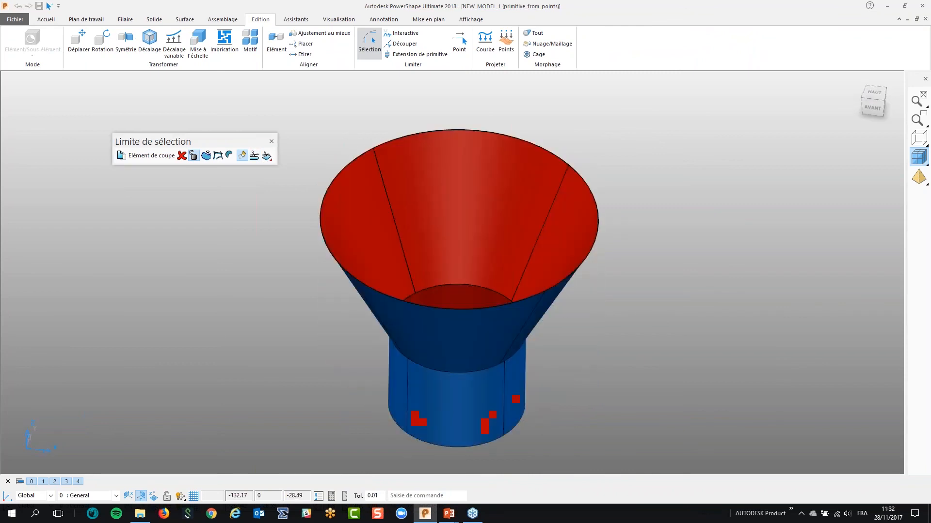
click(271, 143)
- Check the trimmed surfaces from the front and redisplay the scanned mesh to compare them with its bore
click(370, 217)
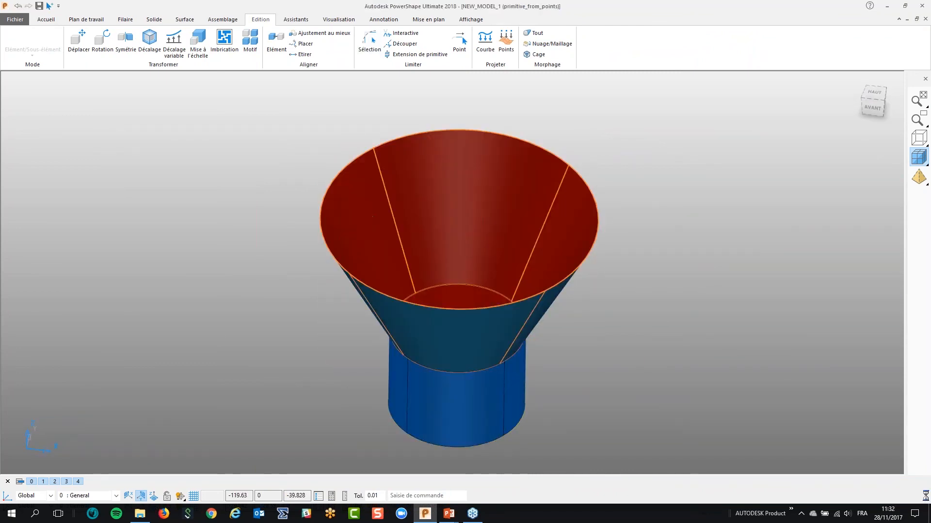
key(ctrl+2)
scroll(476, 226, down, 2)
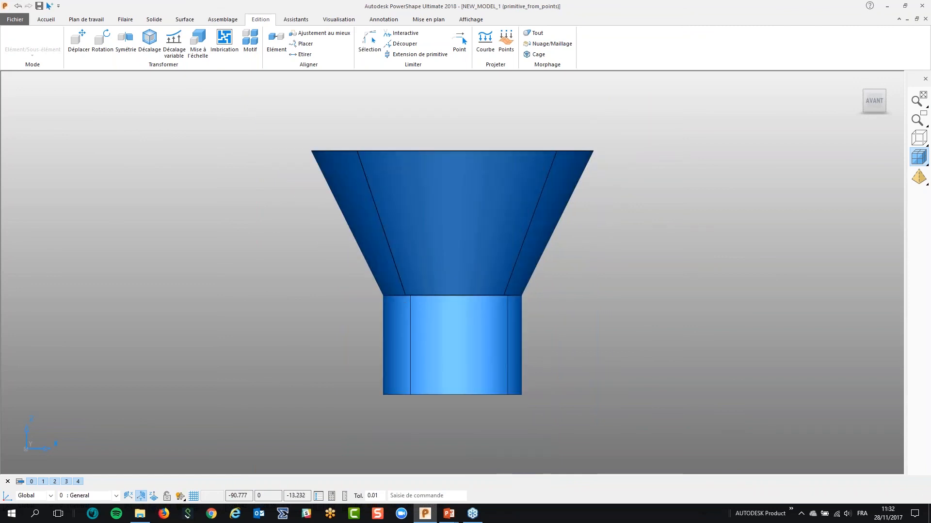
click(388, 352)
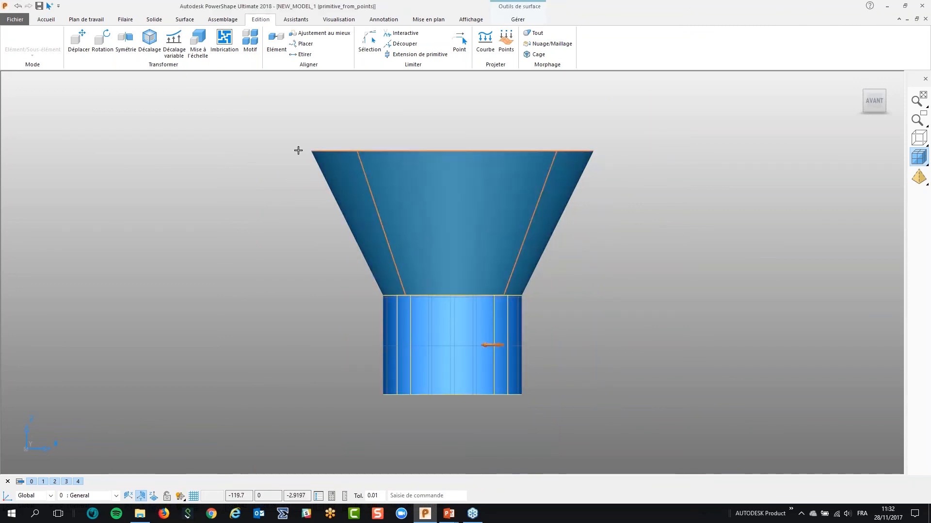
click(553, 264)
click(592, 245)
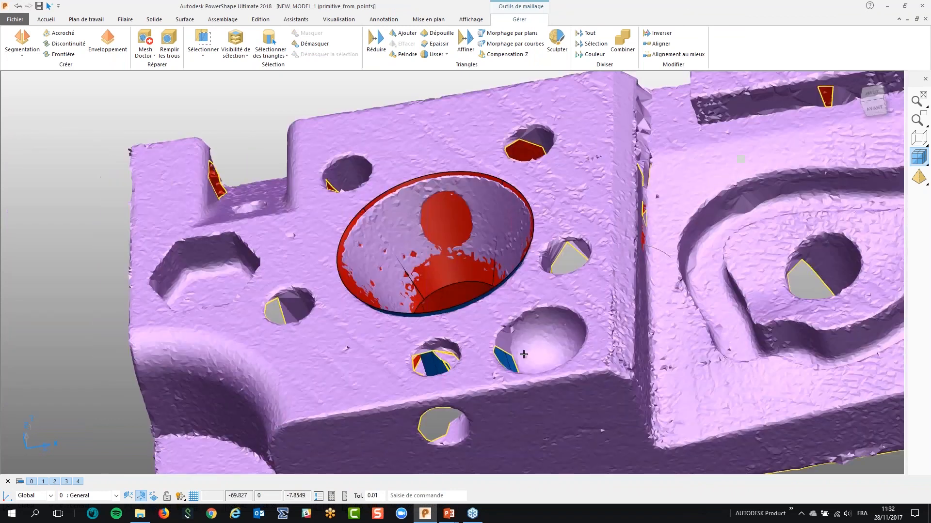
middle_drag(523, 354, 529, 423)
click(216, 103)
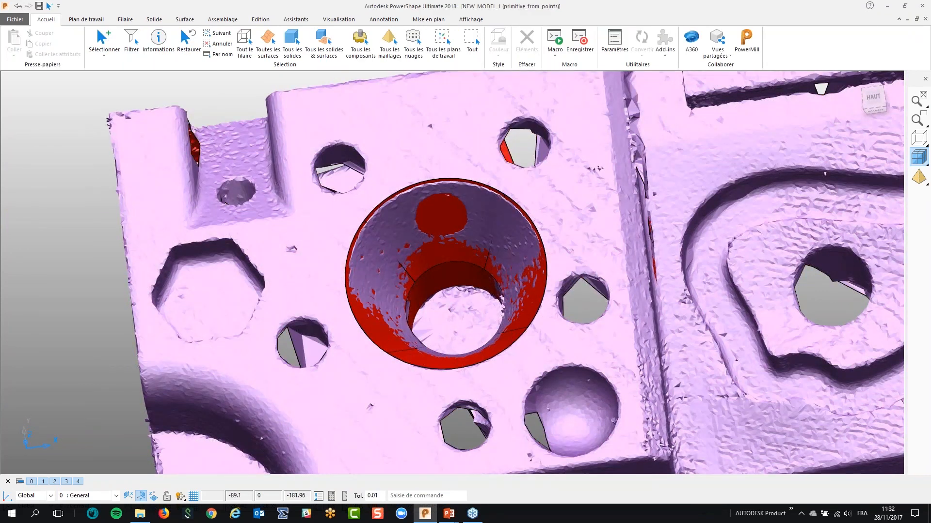
middle_drag(516, 350, 46, 153)
scroll(496, 315, down, 2)
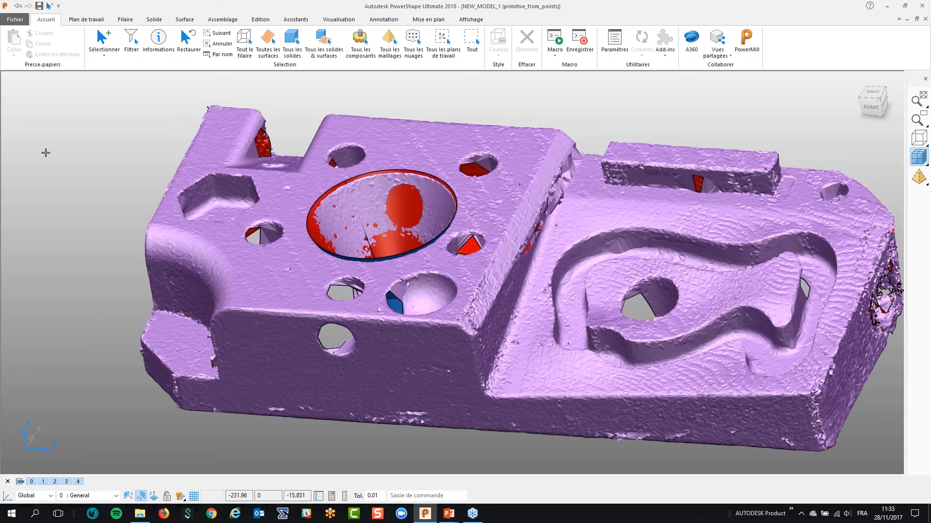
- Switch to the PowerPoint slideshow and advance to the Récapitulatif slide
key(alt+Tab)
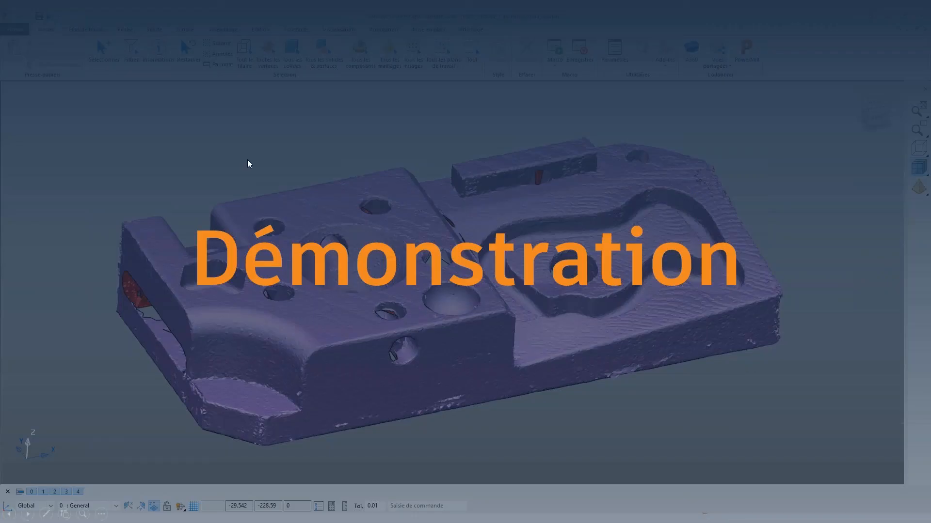
click(247, 160)
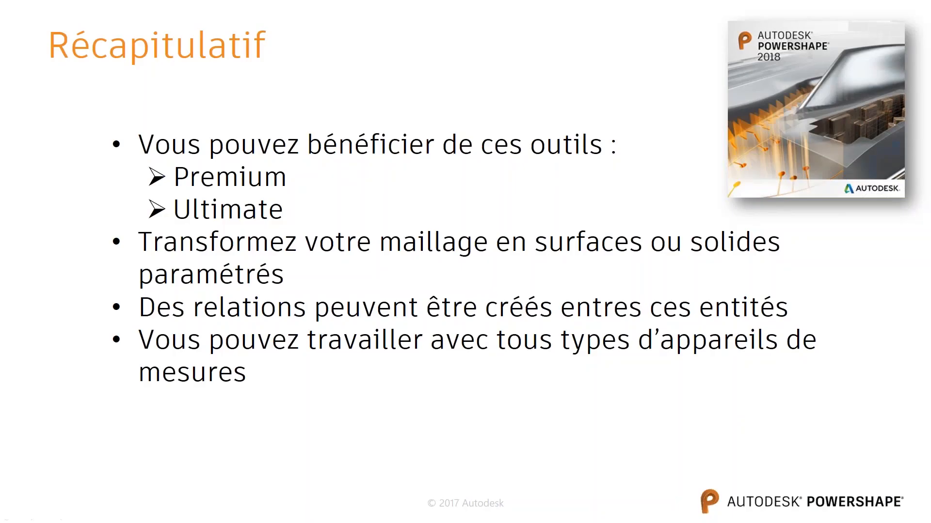